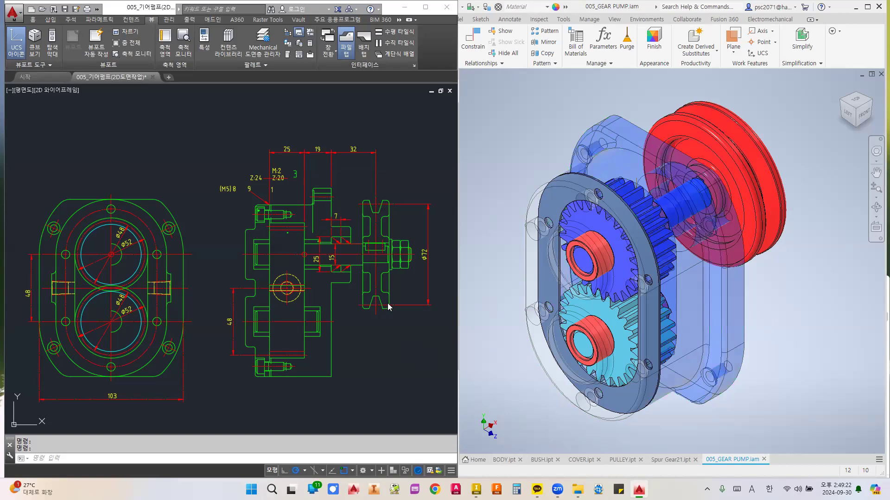
- Examine the gear pump views, the sheet border, the general notes and the spur gear table in the 2D drawing
scroll(340, 287, down, 6)
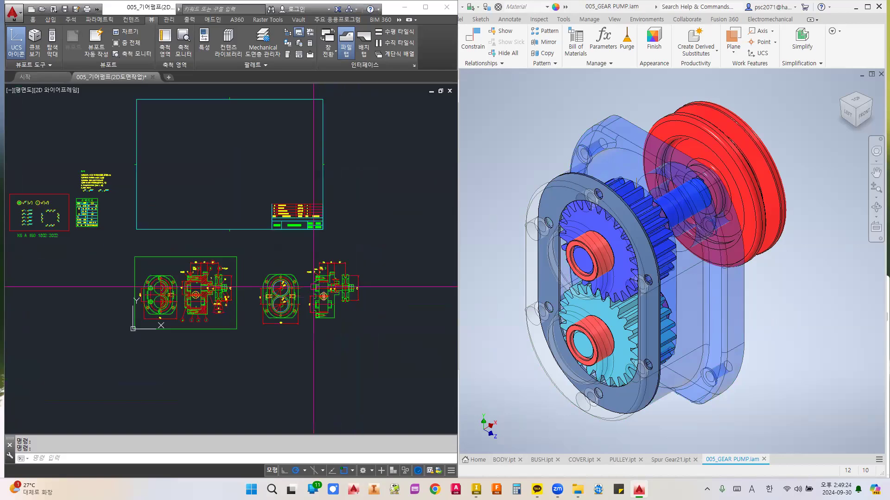
scroll(314, 286, up, 2)
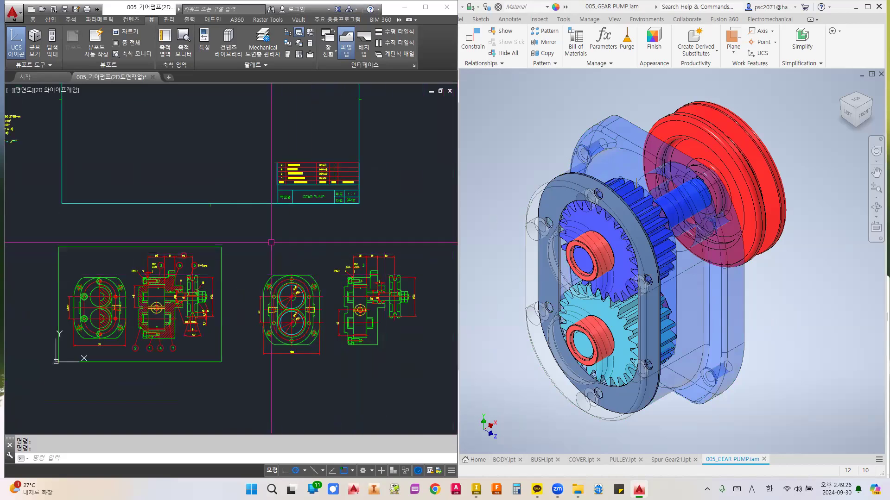
scroll(271, 243, up, 3)
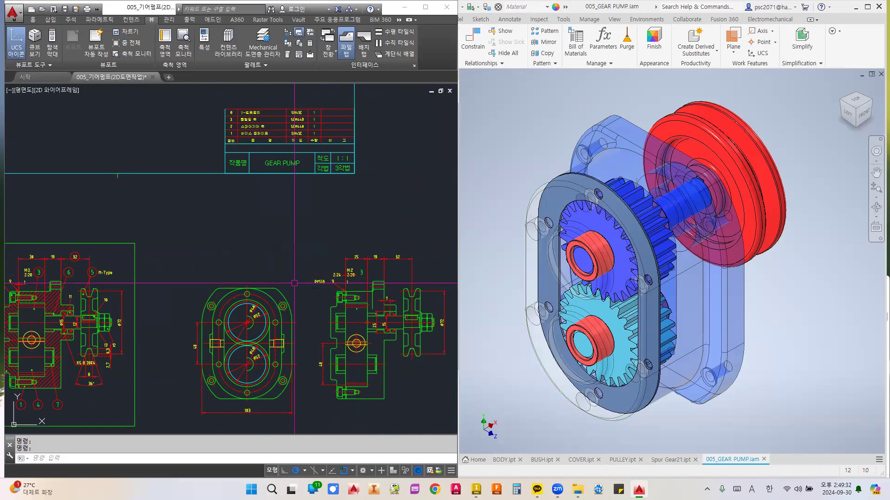
scroll(294, 284, down, 5)
scroll(218, 266, up, 5)
scroll(218, 266, up, 4)
scroll(181, 294, up, 2)
scroll(217, 264, down, 4)
scroll(246, 239, up, 4)
scroll(246, 239, down, 4)
scroll(116, 277, up, 4)
middle_drag(116, 276, 229, 295)
scroll(249, 269, down, 3)
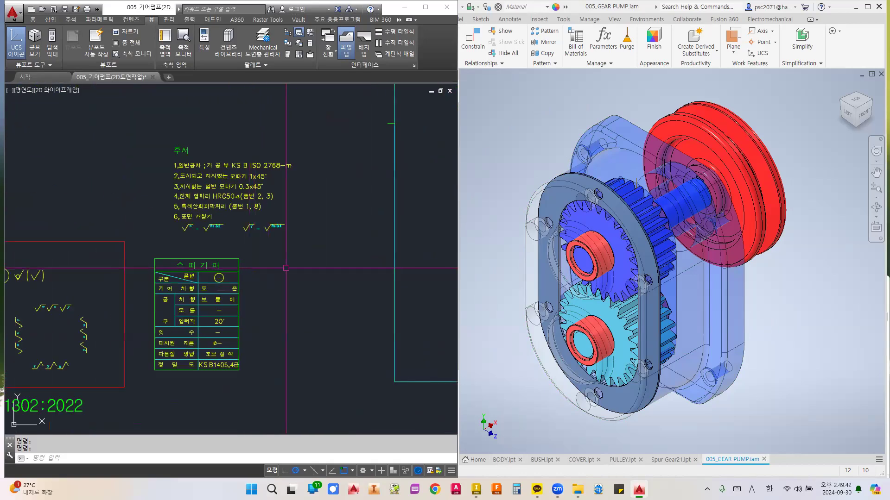
- Examine the KS A ISO 1302:2022 surface roughness symbols and the empty sheet border
scroll(243, 279, up, 3)
scroll(274, 288, down, 3)
scroll(165, 262, up, 2)
scroll(165, 262, up, 2)
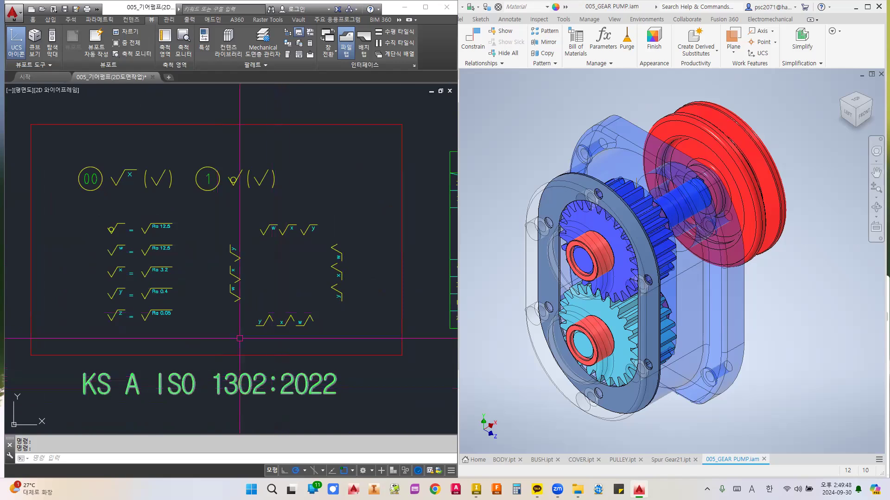
scroll(152, 258, up, 4)
scroll(198, 215, down, 5)
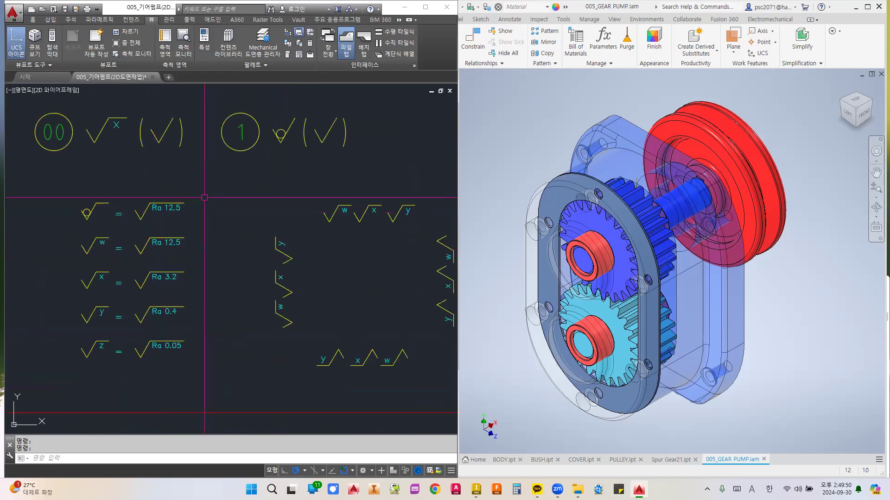
scroll(213, 227, up, 3)
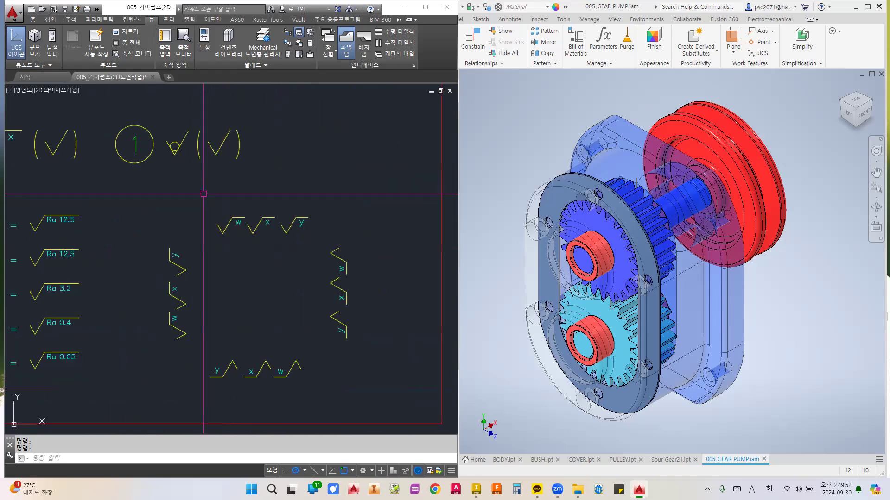
mouse_move(168, 283)
middle_down()
mouse_move(166, 295)
mouse_move(188, 294)
mouse_move(85, 295)
middle_up()
scroll(85, 296, down, 5)
mouse_move(257, 268)
middle_down()
mouse_move(139, 288)
mouse_move(224, 297)
mouse_move(169, 298)
middle_up()
scroll(138, 288, down, 3)
scroll(186, 302, down, 2)
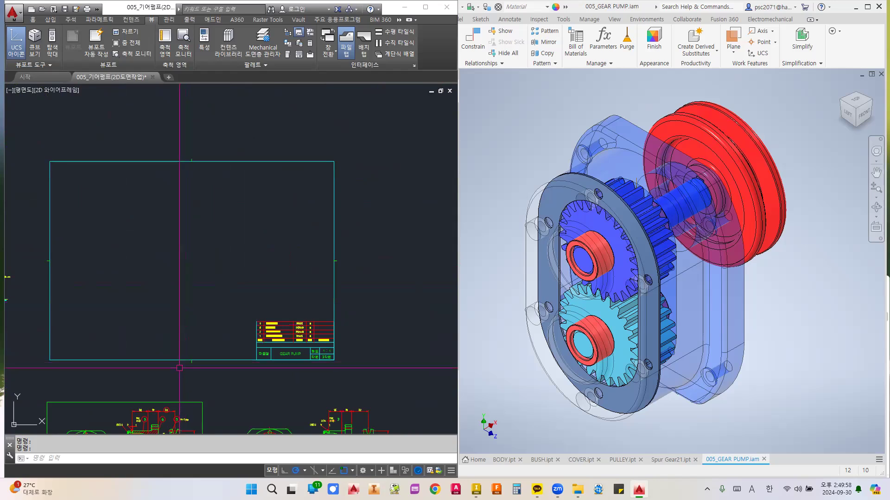
- Examine the GEAR PUMP title block and parts list at the corner of the sheet border
scroll(185, 302, up, 3)
middle_drag(394, 301, 185, 320)
scroll(181, 325, up, 2)
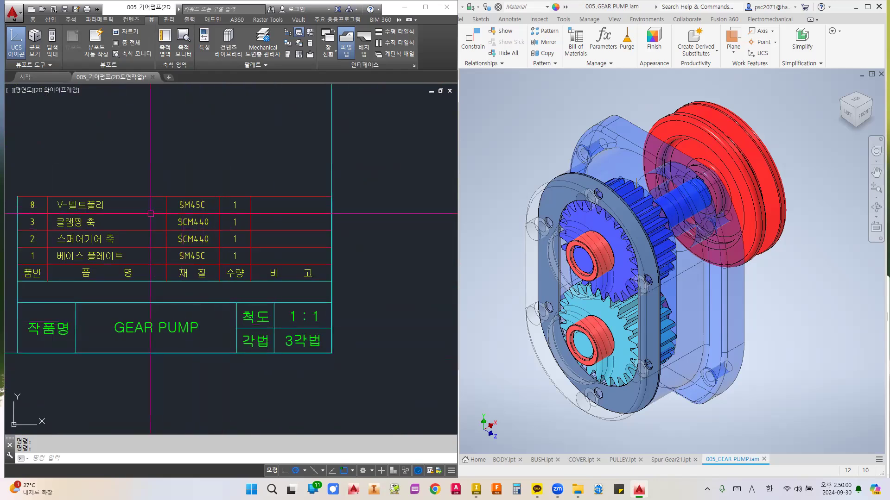
scroll(235, 259, down, 3)
scroll(238, 256, down, 4)
scroll(238, 256, up, 1)
middle_drag(238, 256, 224, 259)
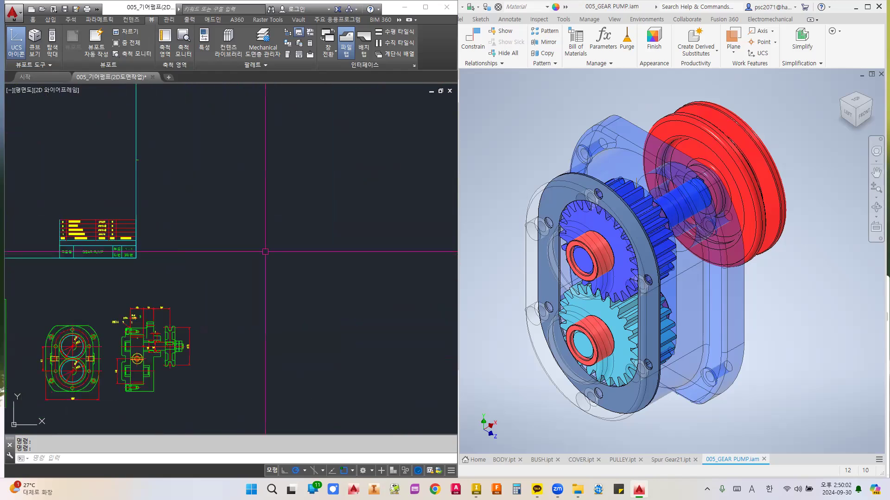
- Switch to Inventor, widen its window over the 2D drawing, and close the 005_GEAR PUMP.iam assembly
click(507, 147)
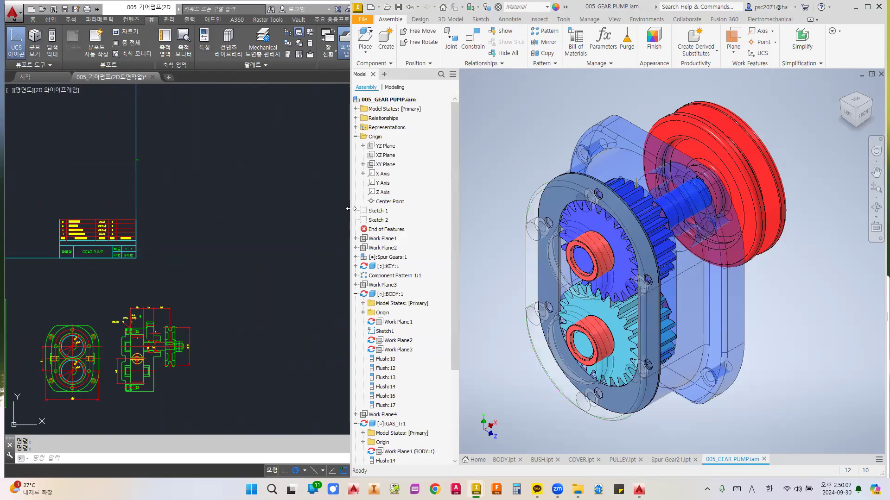
drag(351, 209, 120, 209)
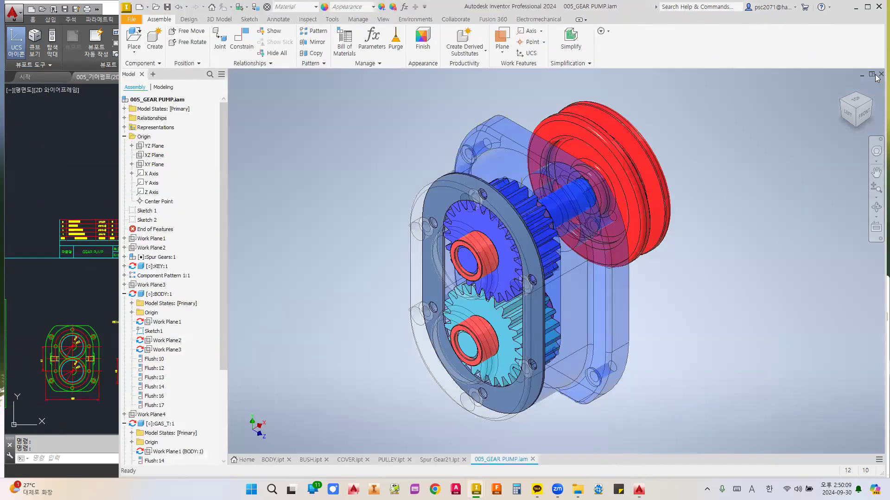
click(535, 461)
click(435, 257)
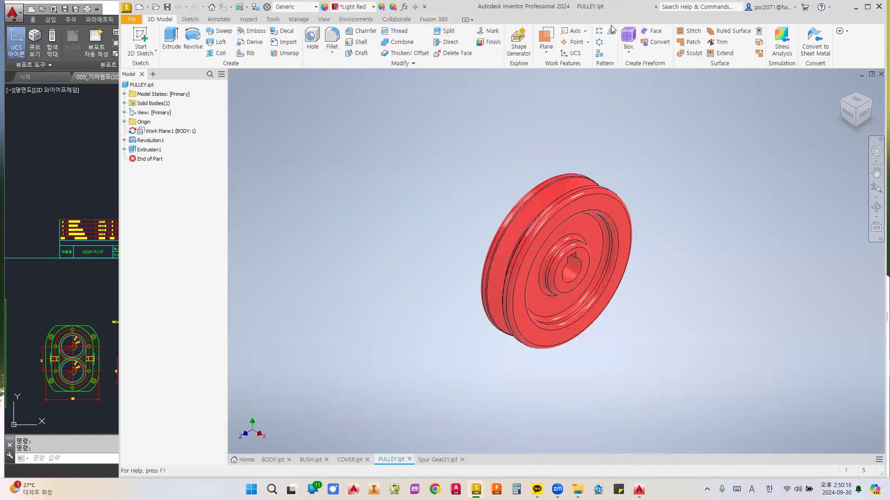
- Tile the open part windows vertically and activate the BUSH.ipt window with its model enlarged
click(323, 20)
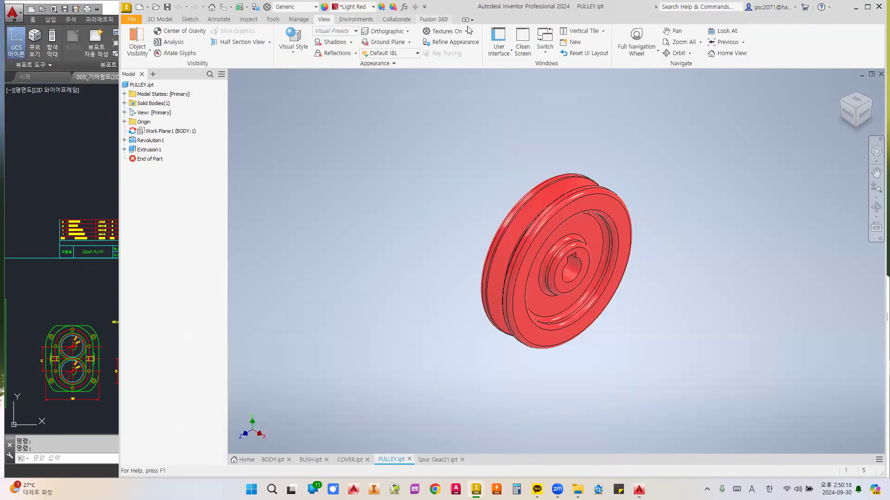
click(579, 33)
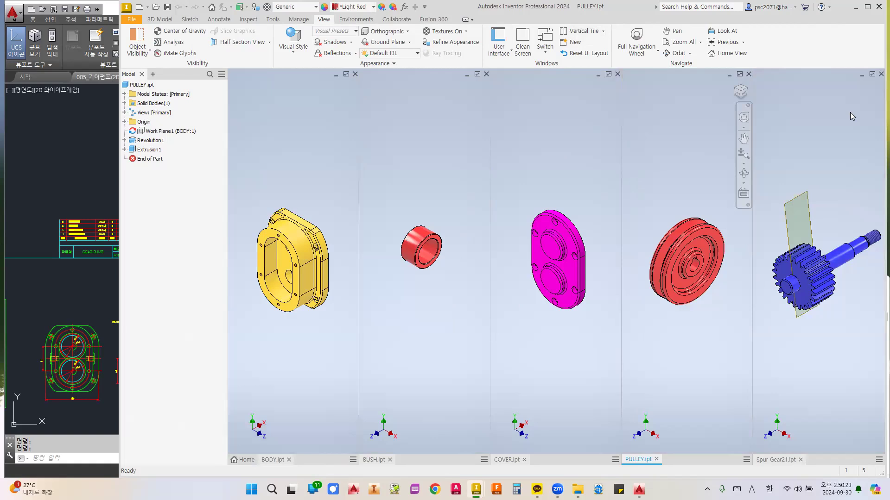
scroll(427, 273, up, 3)
click(427, 274)
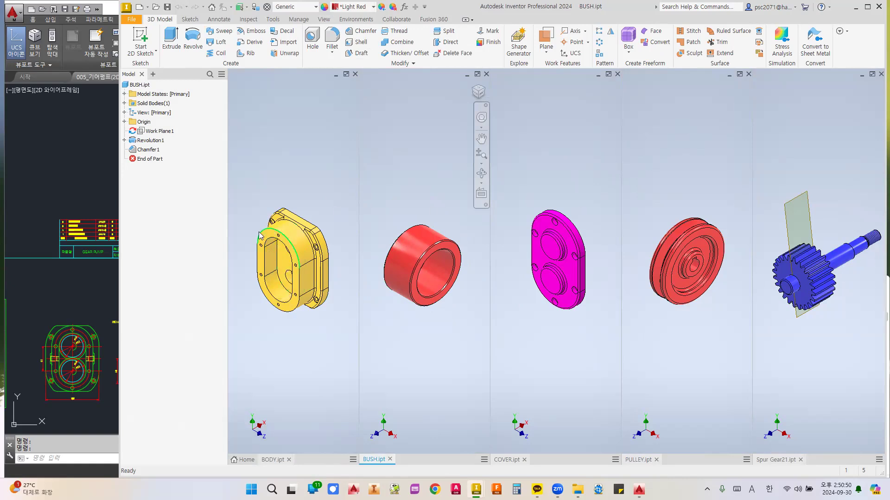
- Examine the 2D sheet layout and go through the tiled body, bush, cover, pulley and spur gear parts
click(107, 197)
mouse_move(147, 206)
middle_down()
mouse_move(341, 331)
mouse_move(371, 335)
middle_up()
middle_drag(257, 268, 139, 215)
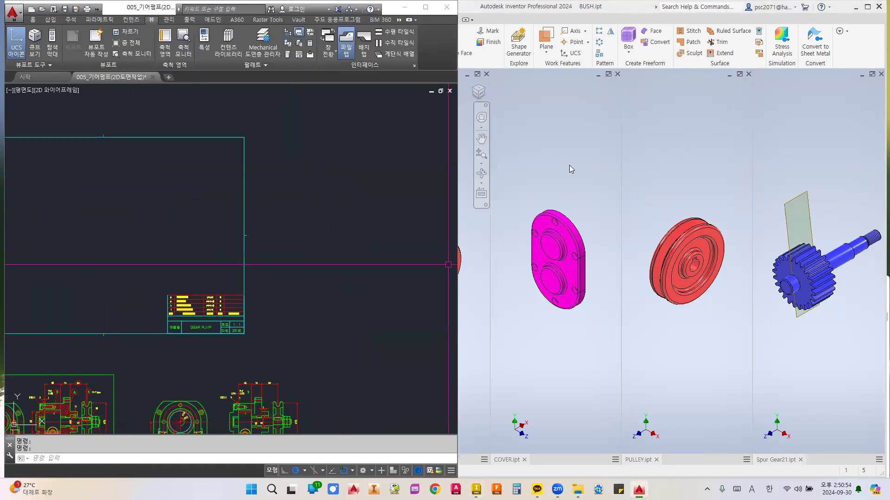
click(569, 165)
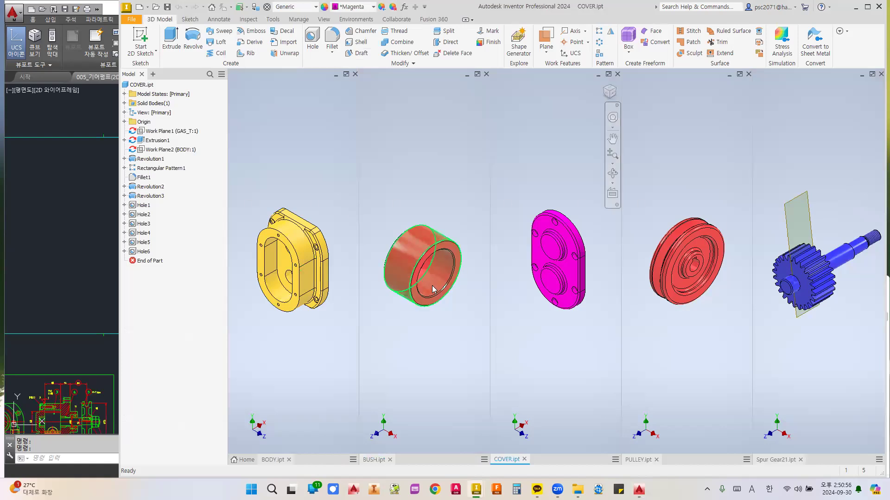
scroll(280, 253, up, 2)
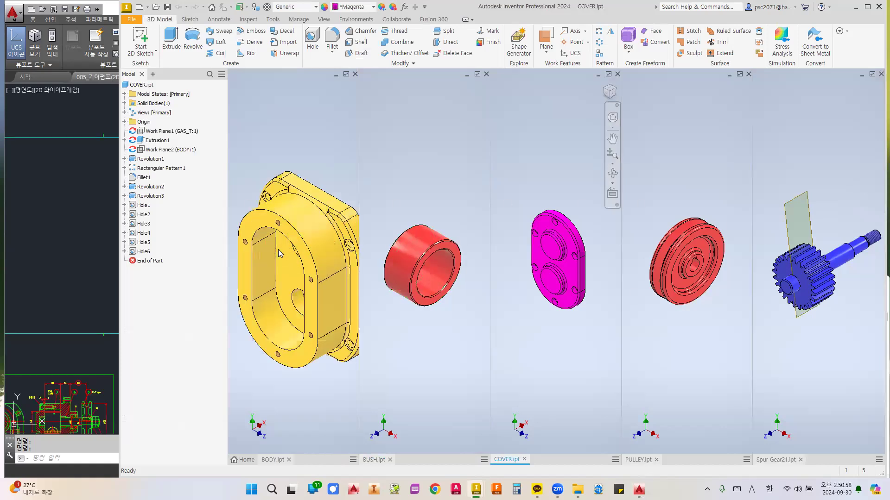
scroll(278, 247, down, 2)
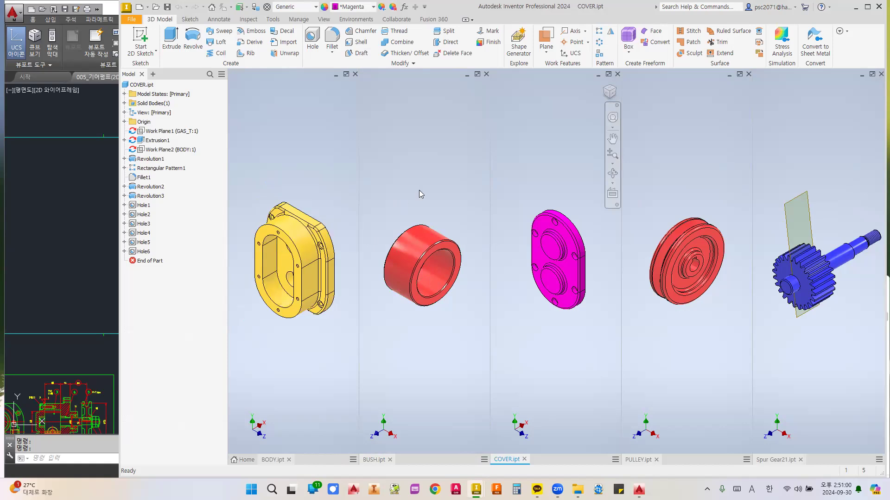
click(430, 197)
click(683, 166)
click(811, 157)
click(711, 155)
click(570, 155)
click(396, 161)
click(336, 160)
click(412, 163)
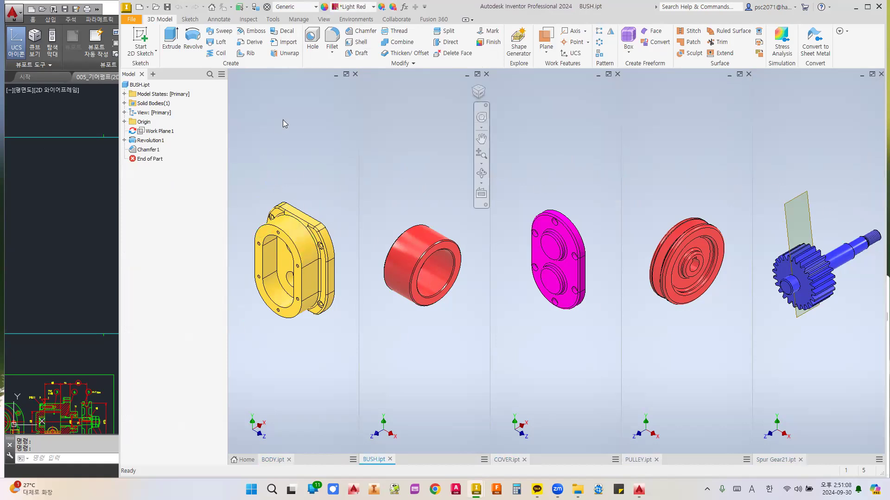
- Create a new drawing from the PSC(mm).idw template in the Templates folder, accepting the style library definitions
click(139, 7)
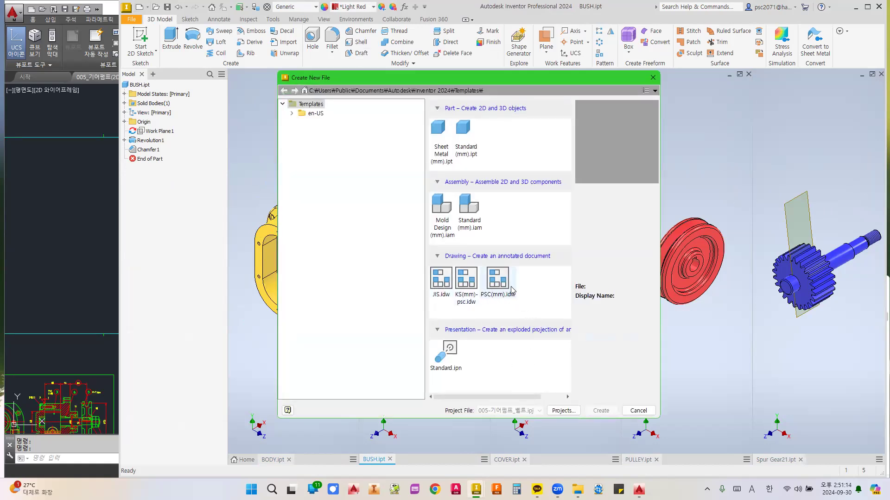
click(439, 284)
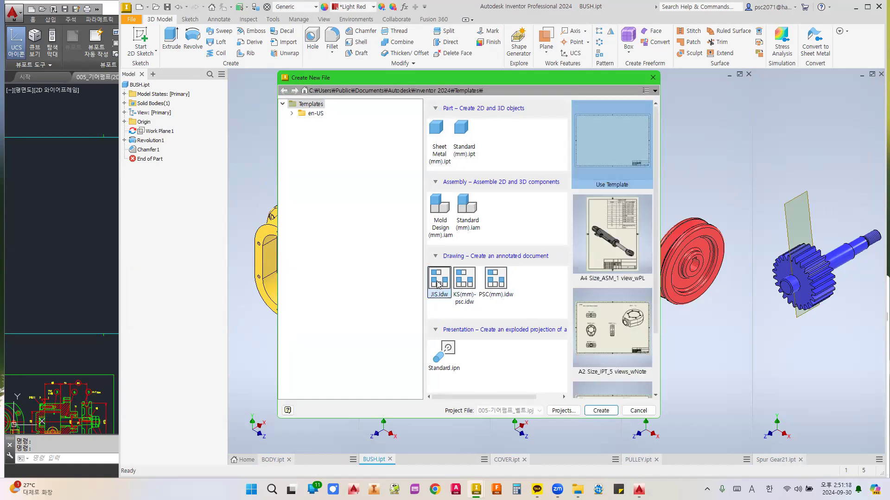
click(293, 113)
click(325, 132)
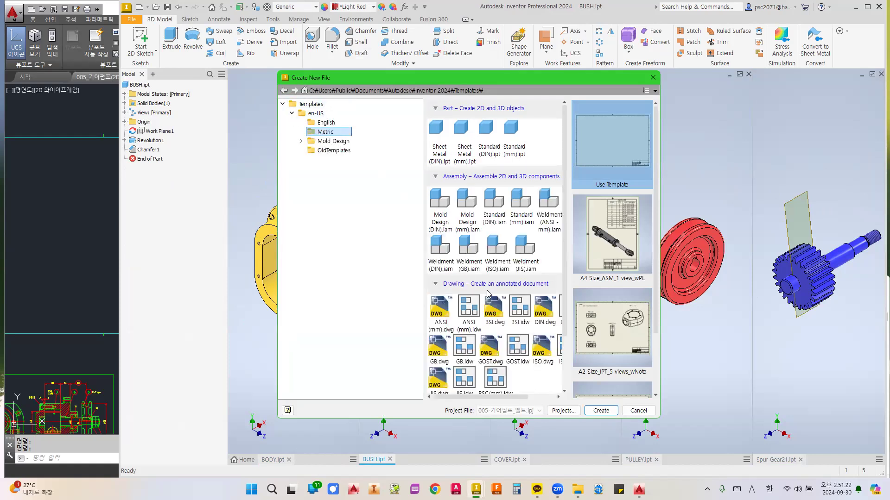
scroll(488, 293, down, 1)
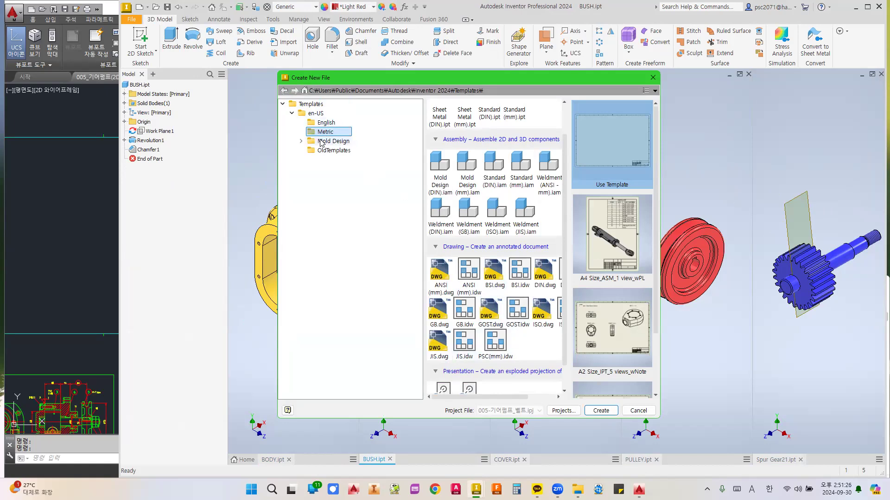
click(311, 103)
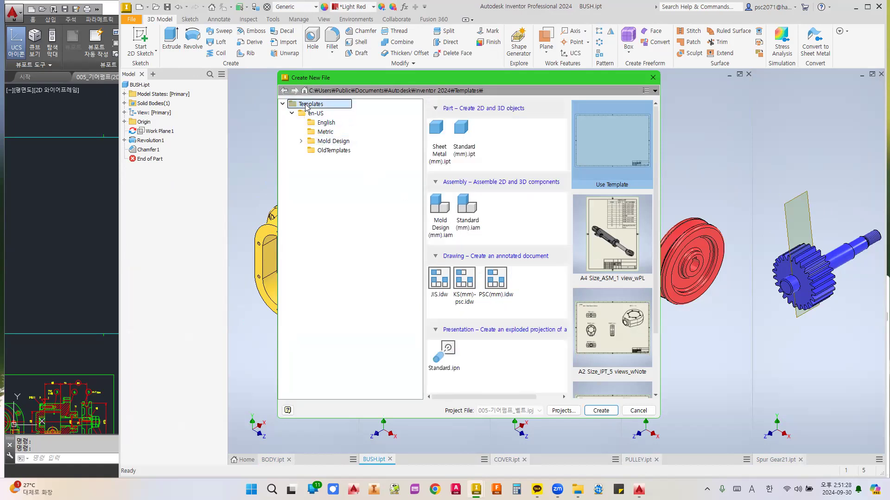
double_click(496, 286)
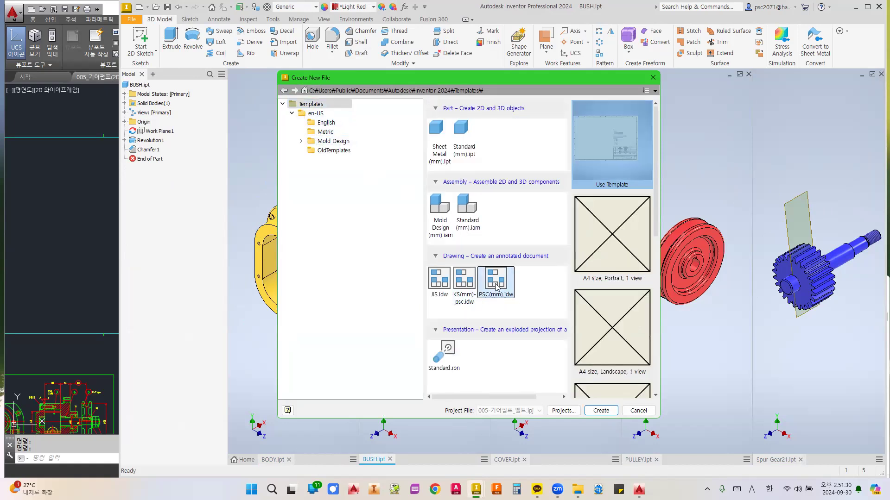
click(325, 194)
click(326, 194)
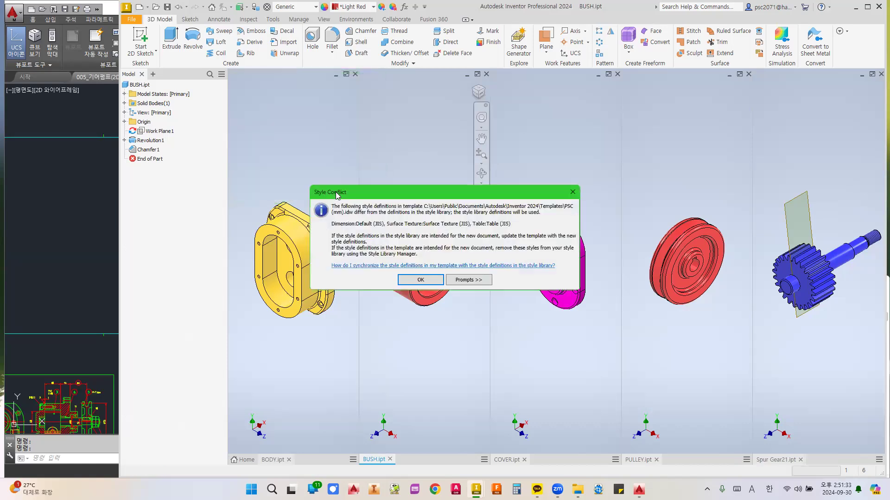
click(422, 279)
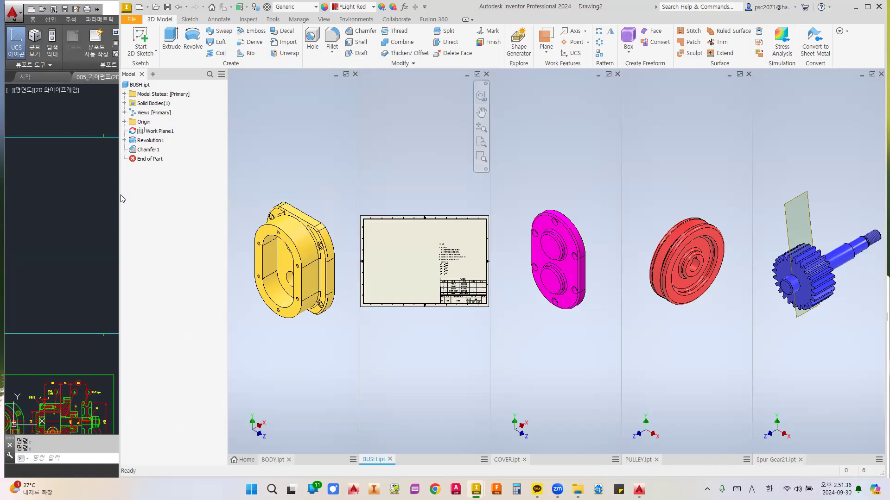
- Maximize the new drawing window and activate the sheet Sheet_A1:3
click(477, 74)
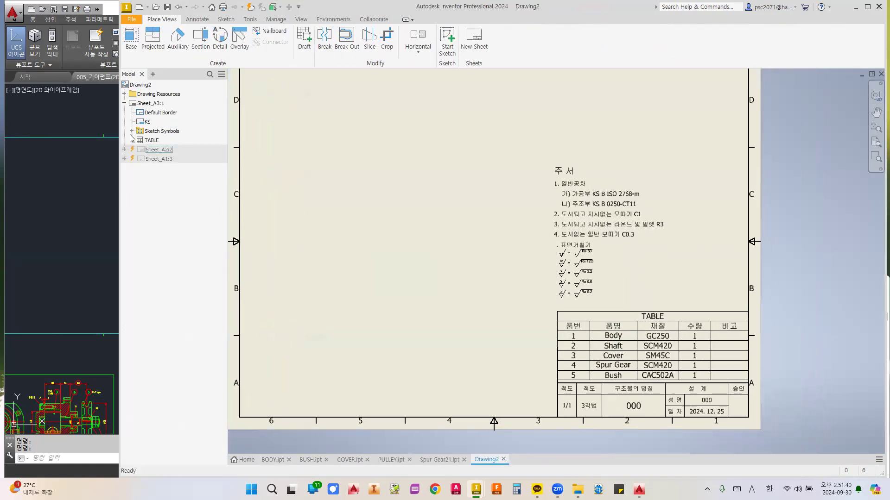
click(124, 103)
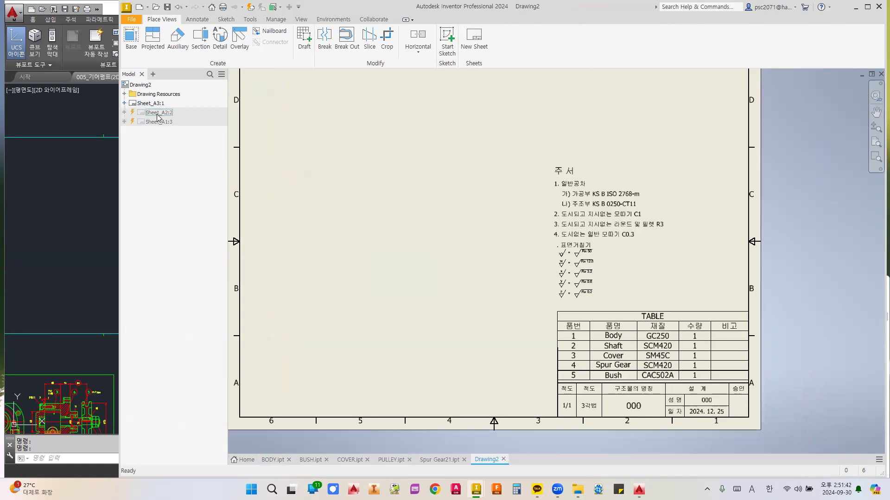
scroll(330, 140, down, 3)
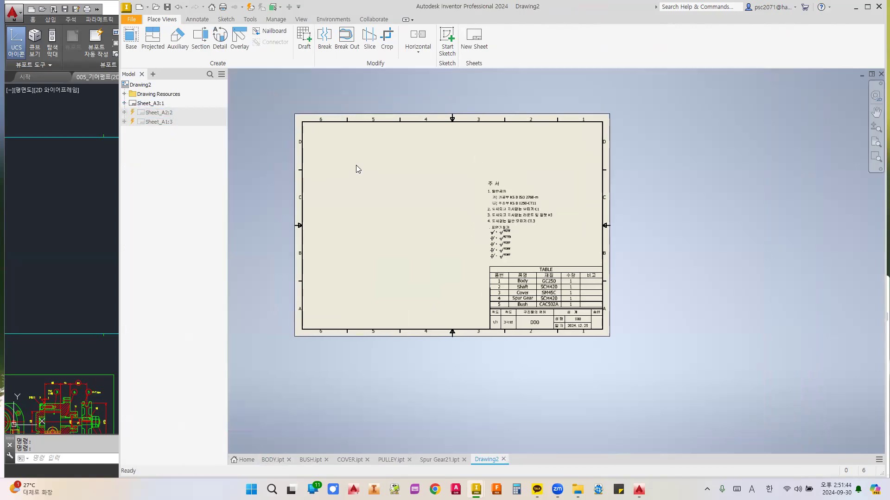
double_click(142, 124)
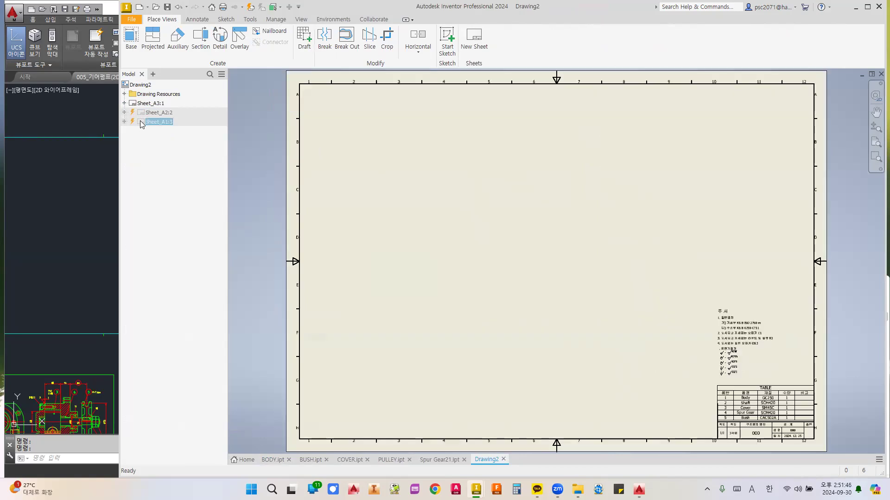
- Delete the notes and the parts table from the A1 sheet
scroll(480, 187, up, 2)
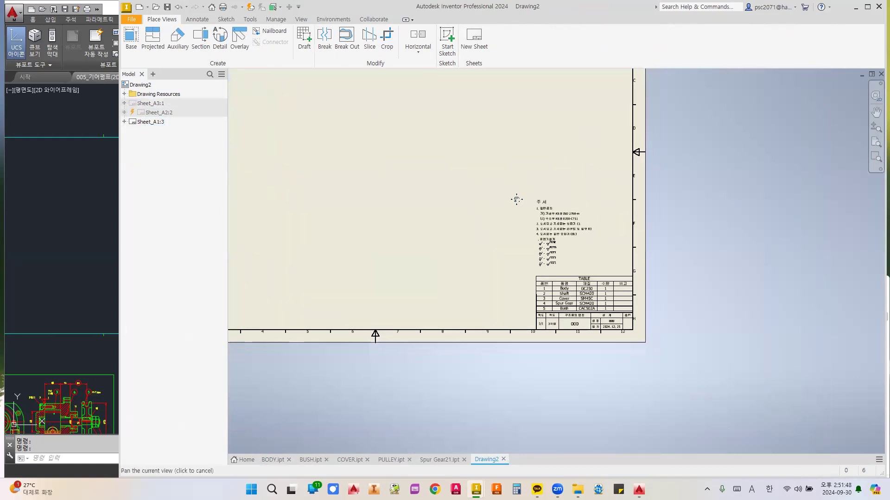
scroll(519, 202, up, 2)
drag(720, 407, 762, 436)
key(Delete)
scroll(621, 321, down, 3)
middle_drag(629, 339, 675, 391)
scroll(567, 314, up, 2)
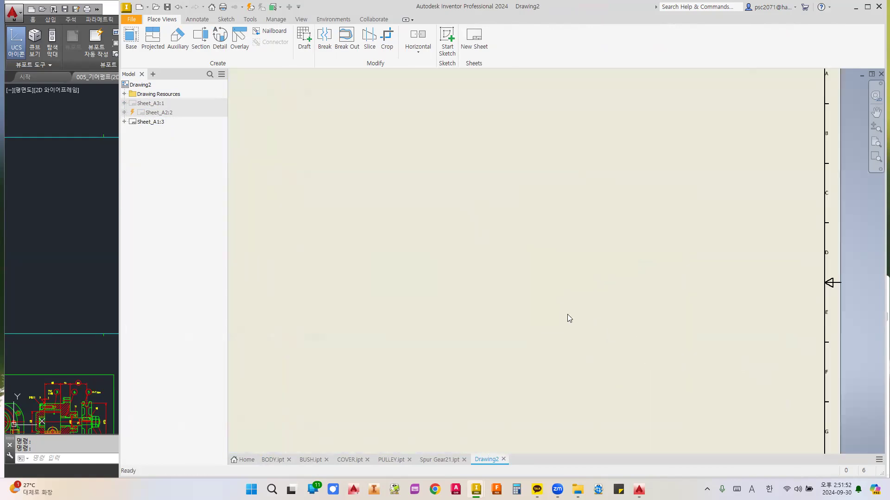
- Start a base view of BODY.ipt on the A1 sheet and orient it to the Left view
scroll(567, 314, down, 2)
middle_drag(570, 286, 568, 266)
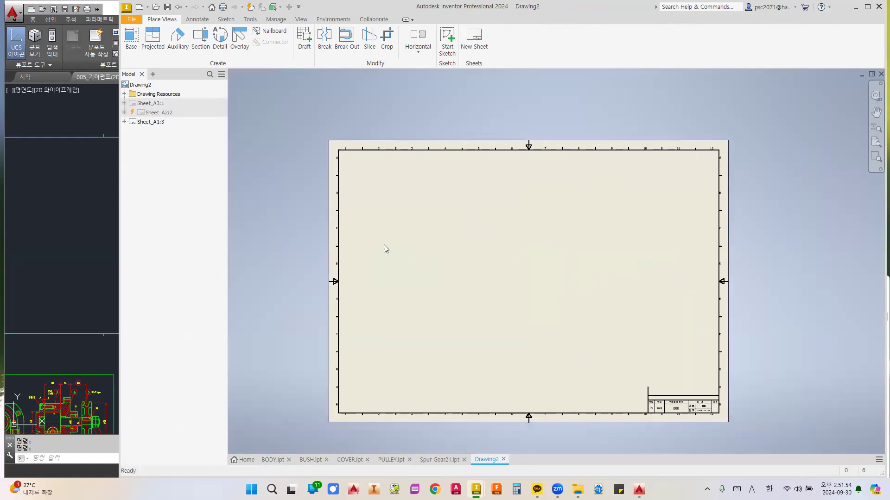
click(131, 37)
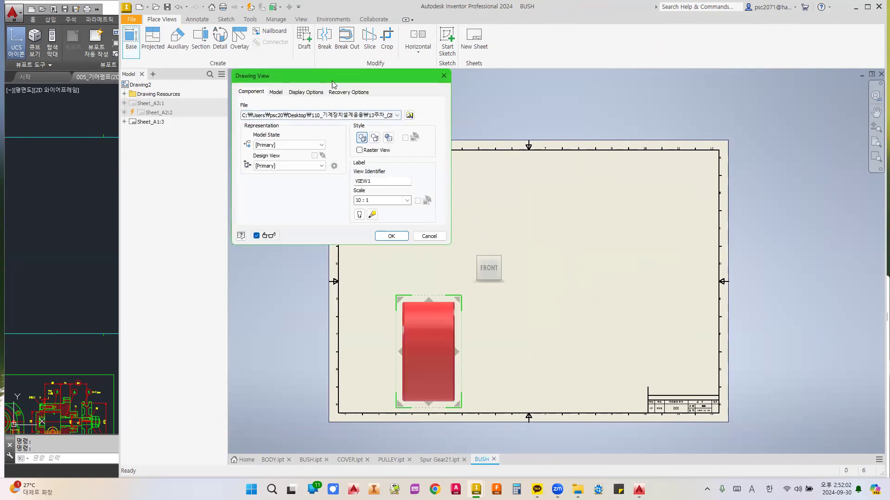
click(409, 115)
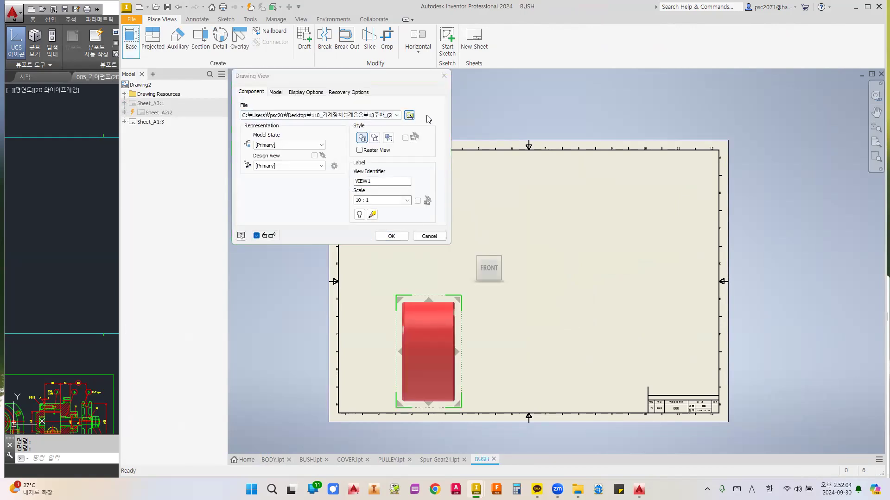
double_click(482, 208)
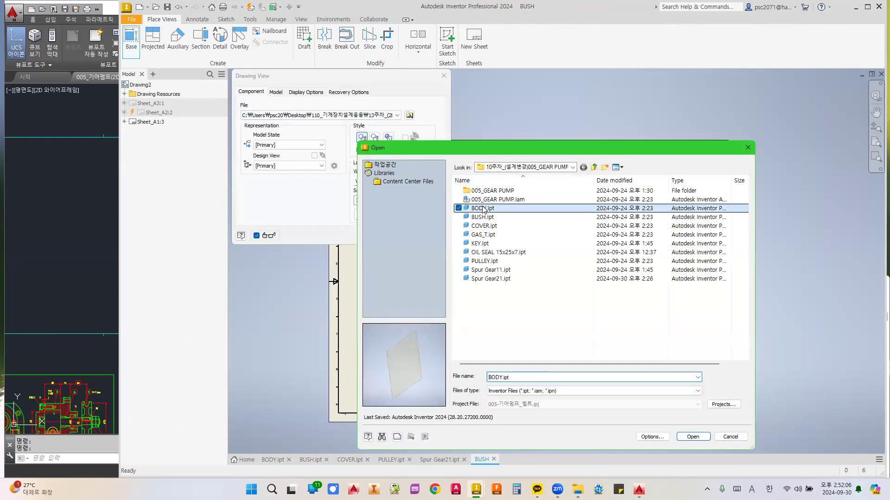
click(407, 274)
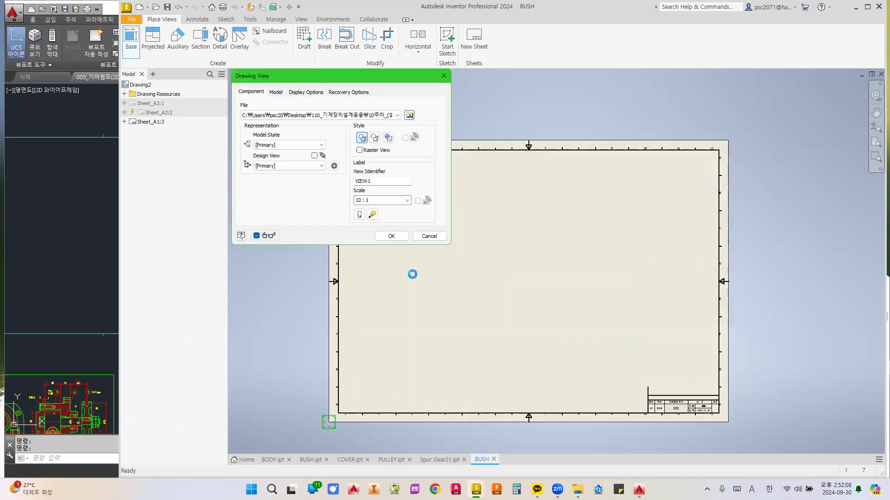
scroll(463, 324, up, 3)
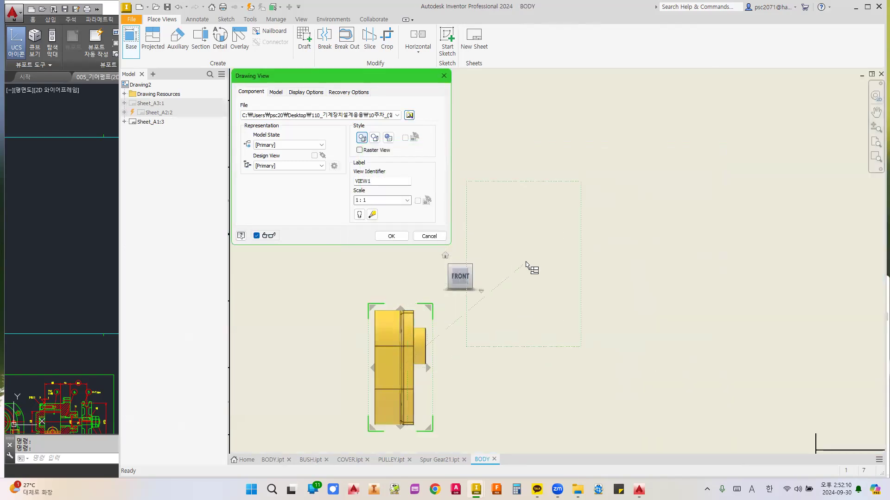
scroll(574, 245, down, 4)
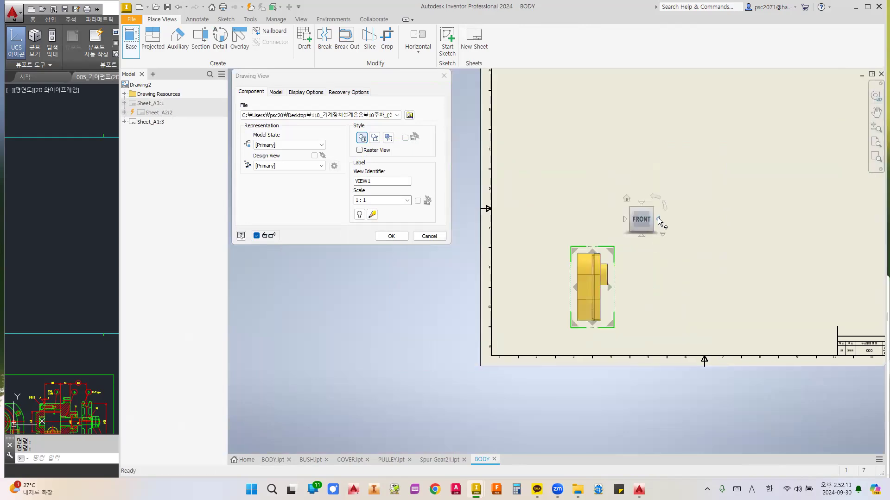
click(624, 219)
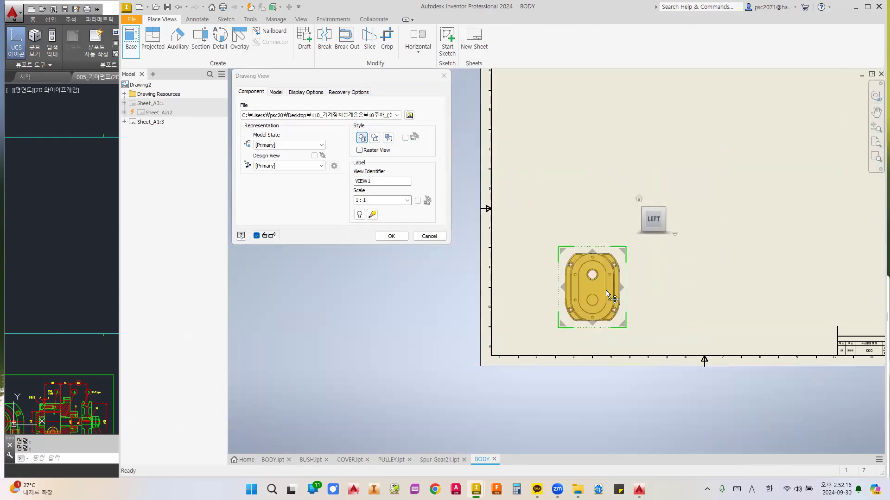
- Add projected views above and to the right of the body's base view and create all three views
scroll(599, 264, up, 1)
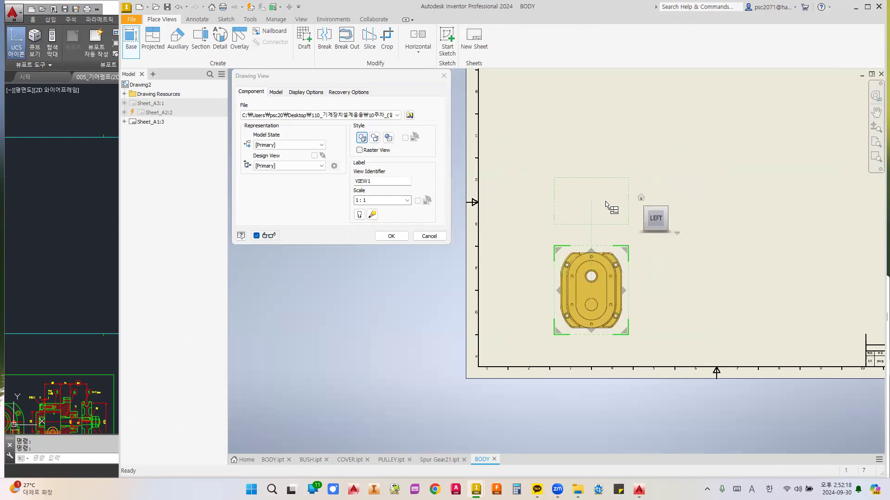
click(606, 205)
click(684, 290)
right_click(684, 291)
click(719, 291)
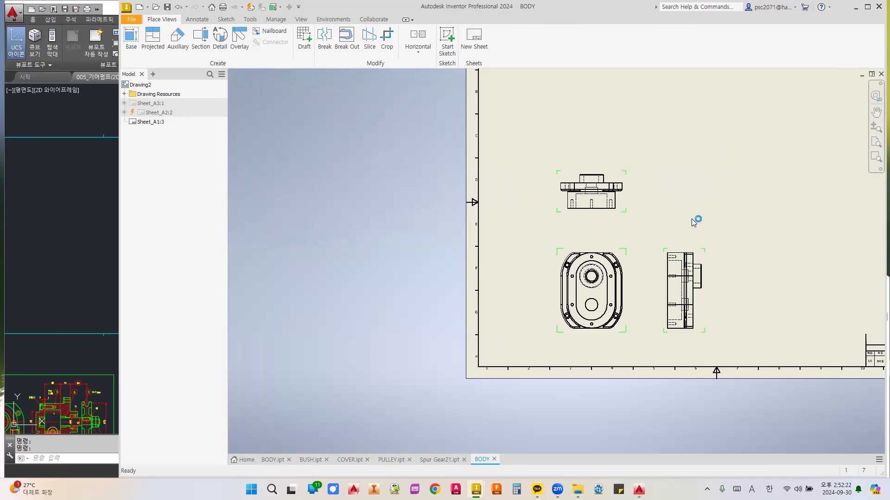
- Move the three body views together into the upper-left area of the A1 sheet
middle_drag(687, 219, 566, 277)
scroll(566, 277, down, 3)
drag(592, 216, 466, 360)
drag(531, 250, 523, 191)
scroll(523, 191, up, 4)
scroll(496, 186, down, 1)
scroll(491, 182, up, 2)
scroll(492, 184, down, 3)
scroll(496, 192, up, 1)
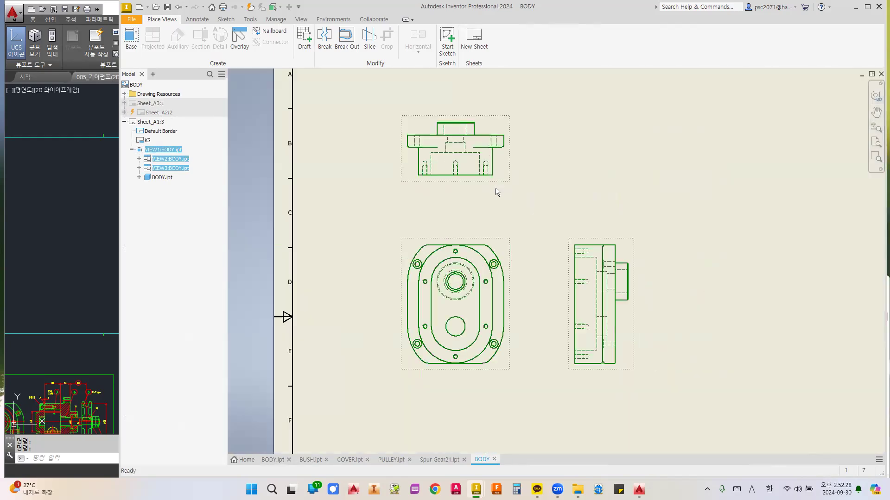
mouse_move(479, 209)
middle_down()
mouse_move(470, 193)
mouse_move(455, 197)
mouse_move(488, 200)
mouse_move(448, 199)
middle_up()
click(478, 202)
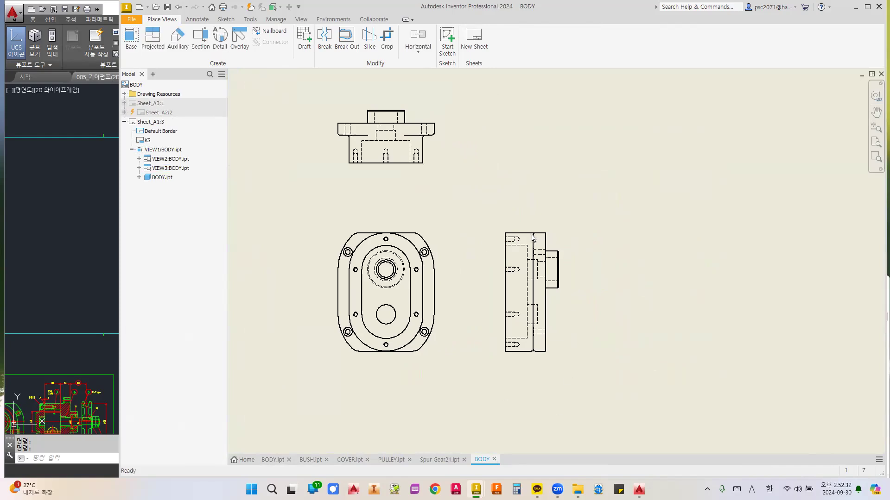
- Sketch a rectangle enclosing the body's projected side view, attached to that view, and finish the sketch
click(548, 237)
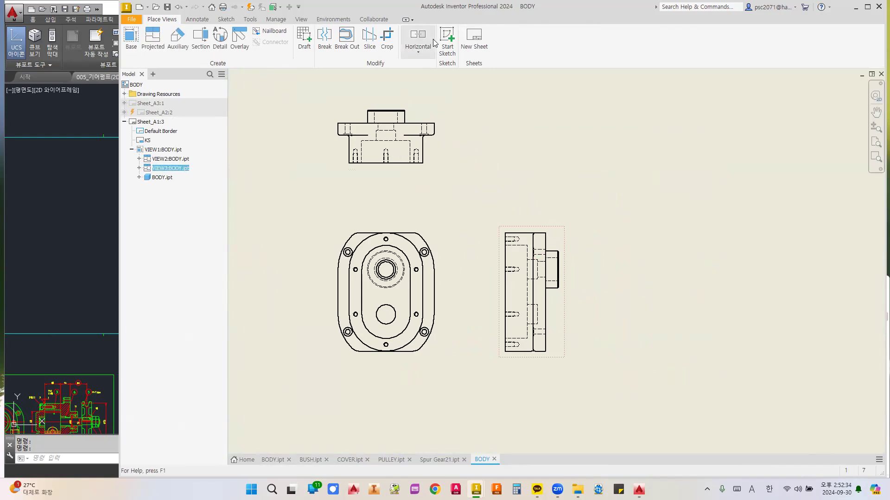
click(456, 37)
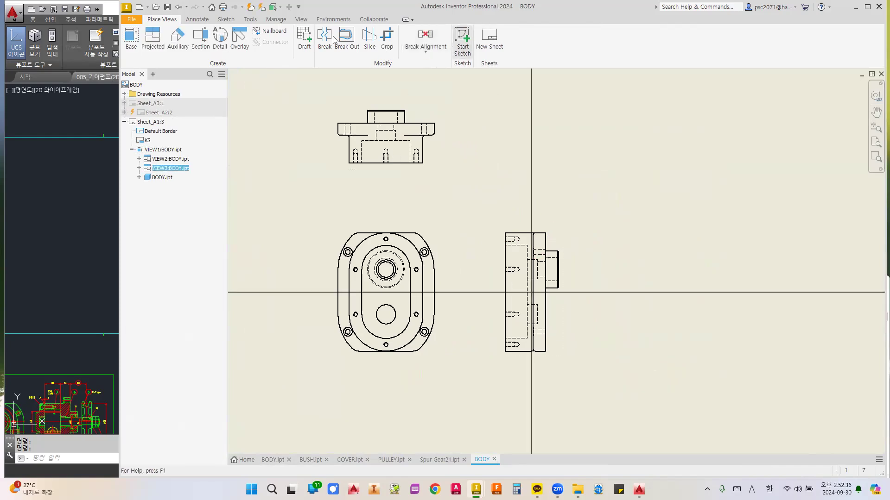
click(224, 37)
click(480, 213)
click(574, 383)
click(680, 38)
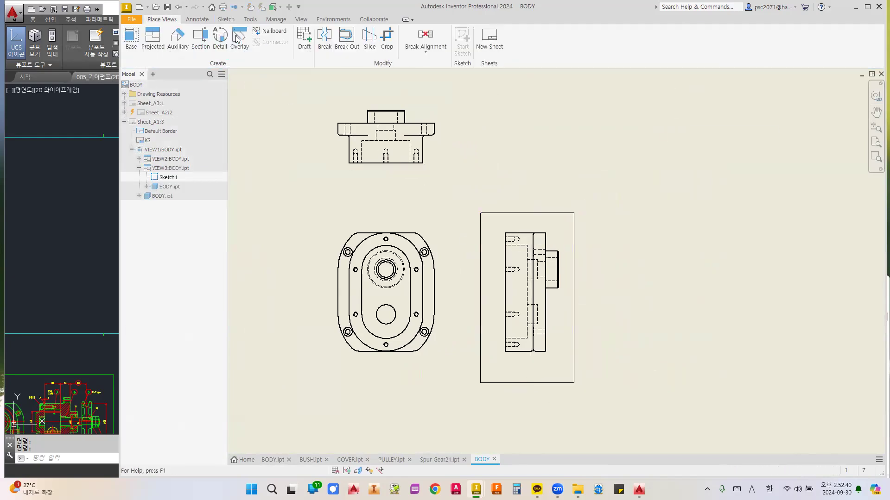
click(323, 39)
click(548, 230)
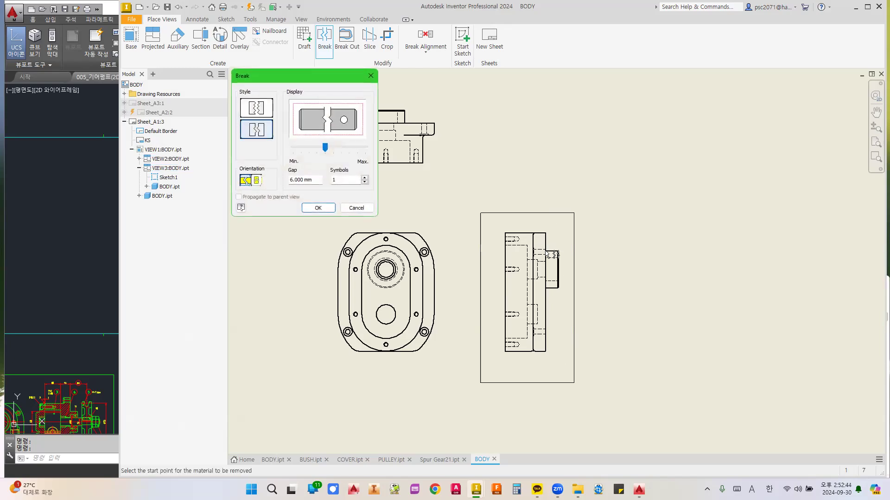
scroll(552, 254, up, 3)
click(371, 75)
- Break out the body's side view within the rectangle, taking the depth from a point on the boss's outer edge
click(346, 39)
click(546, 213)
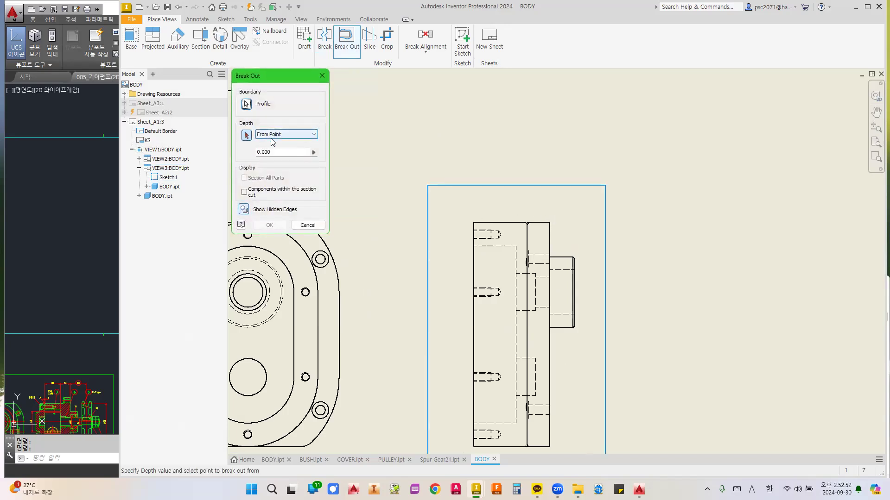
mouse_move(395, 173)
middle_down()
mouse_move(536, 149)
mouse_move(536, 140)
middle_up()
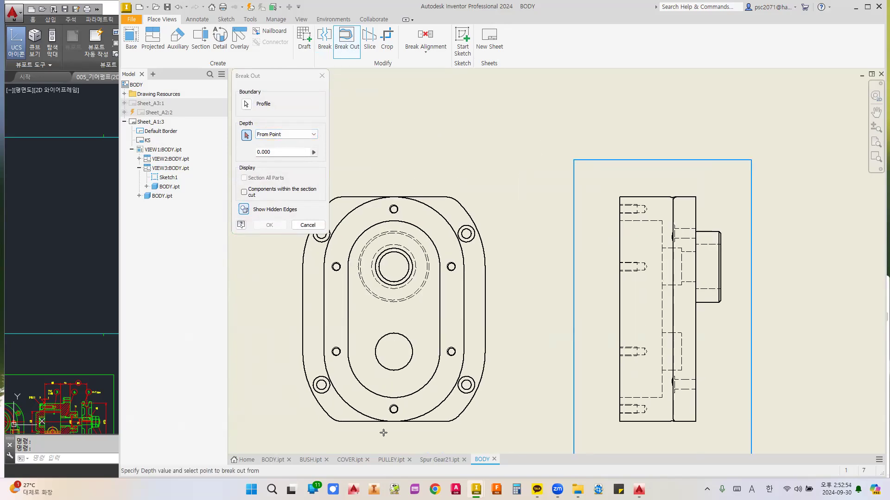
middle_drag(662, 230, 651, 204)
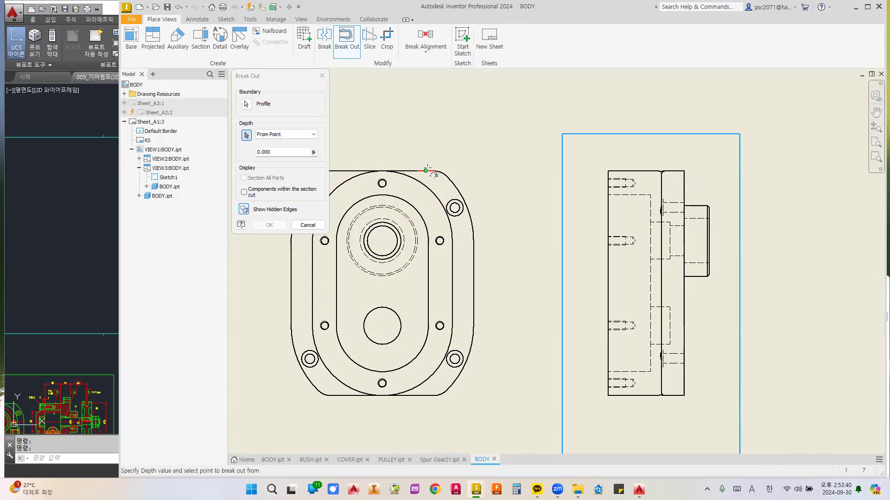
mouse_move(402, 147)
middle_down()
mouse_move(423, 139)
mouse_move(424, 126)
middle_up()
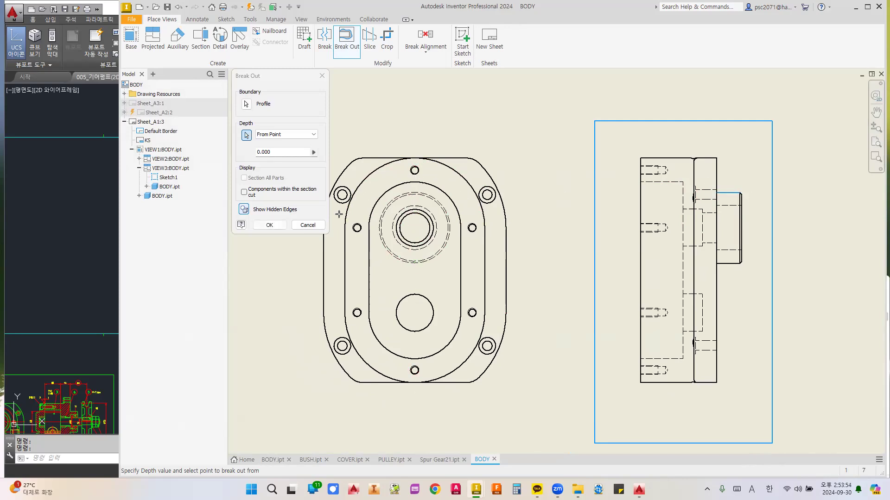
click(269, 224)
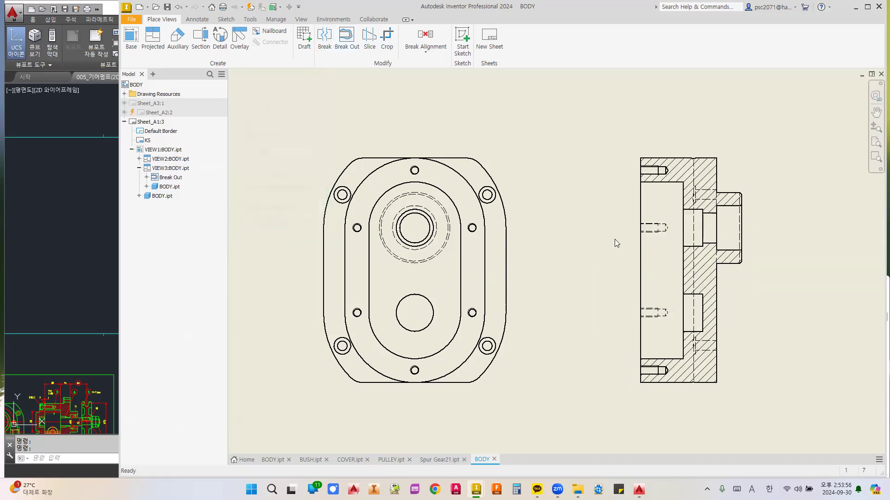
- Start a sketch attached to the projected view above the body's base view
scroll(614, 239, down, 5)
scroll(546, 262, up, 3)
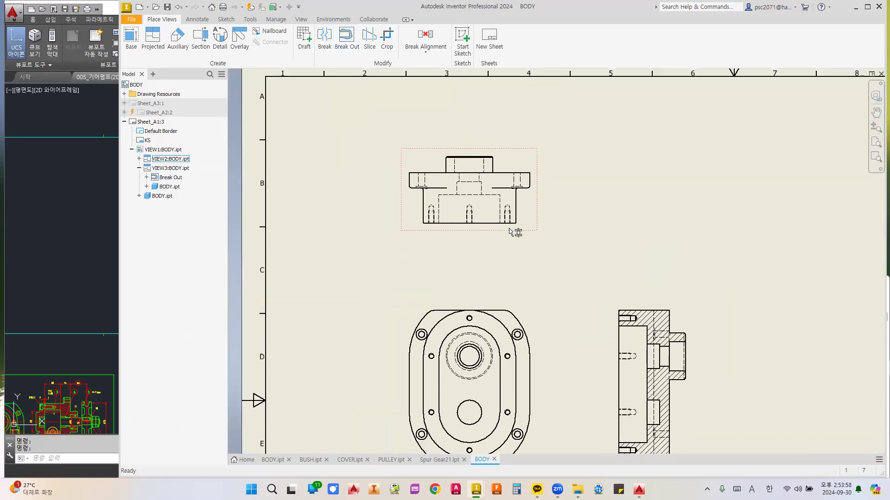
click(507, 234)
click(463, 41)
click(228, 39)
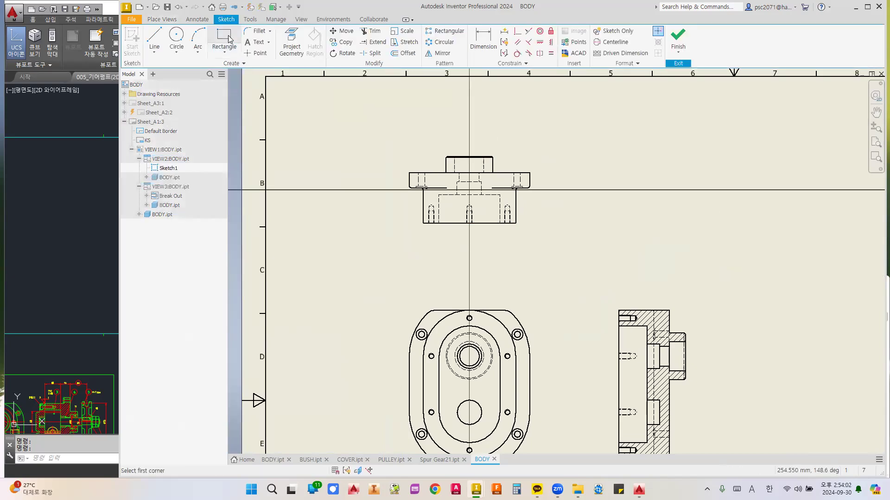
click(374, 116)
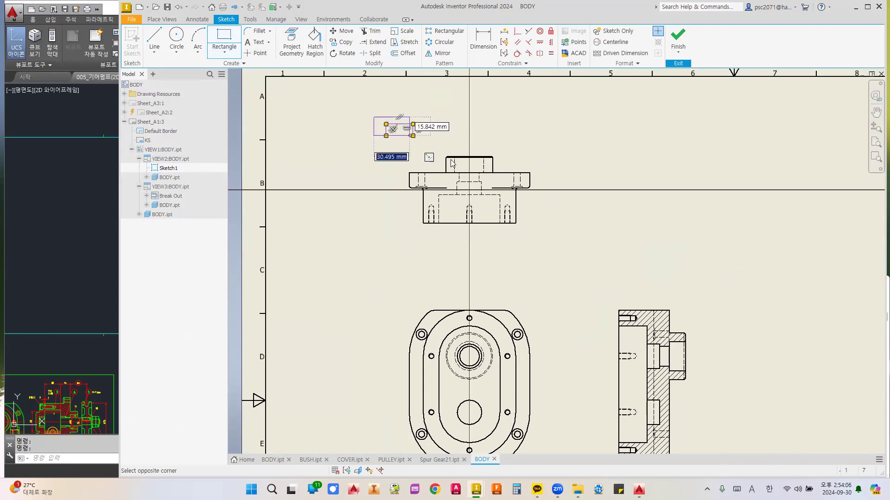
key(Escape)
drag(371, 109, 440, 164)
key(Delete)
- Sketch a rectangle enclosing the whole upper projected view and finish the sketch
click(224, 39)
click(378, 148)
click(587, 243)
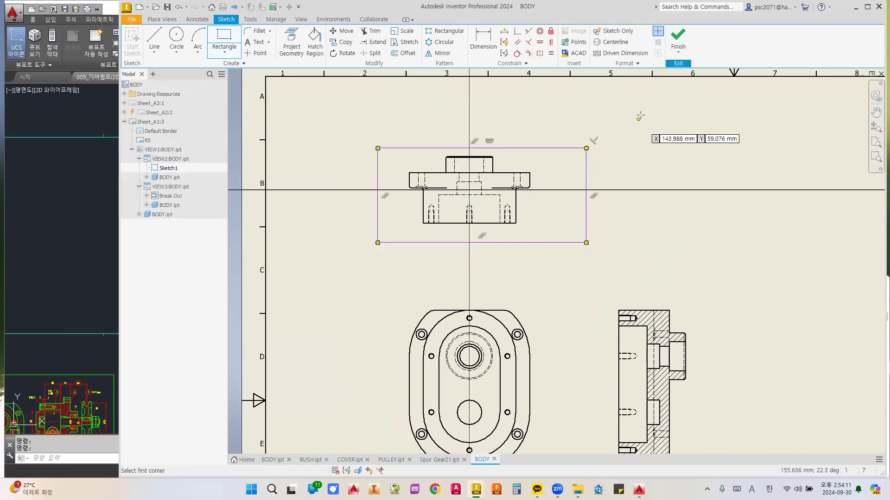
click(678, 38)
- Break out the upper view within its rectangle, taking the depth from a point on the boss's hidden bore line
click(347, 40)
click(409, 166)
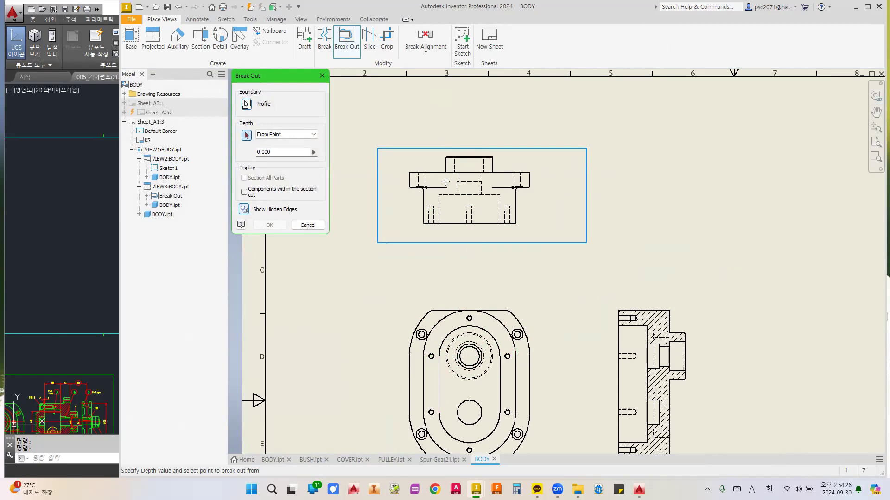
scroll(448, 172, up, 2)
scroll(447, 166, down, 2)
scroll(424, 168, up, 2)
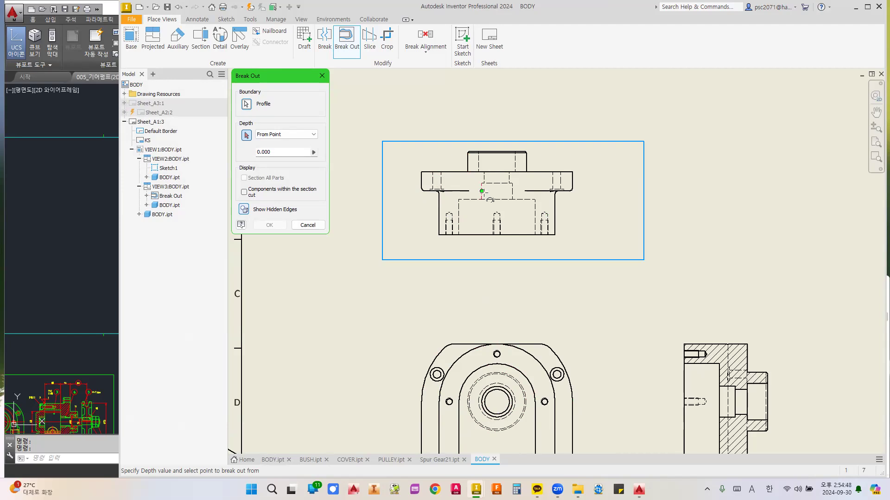
click(477, 164)
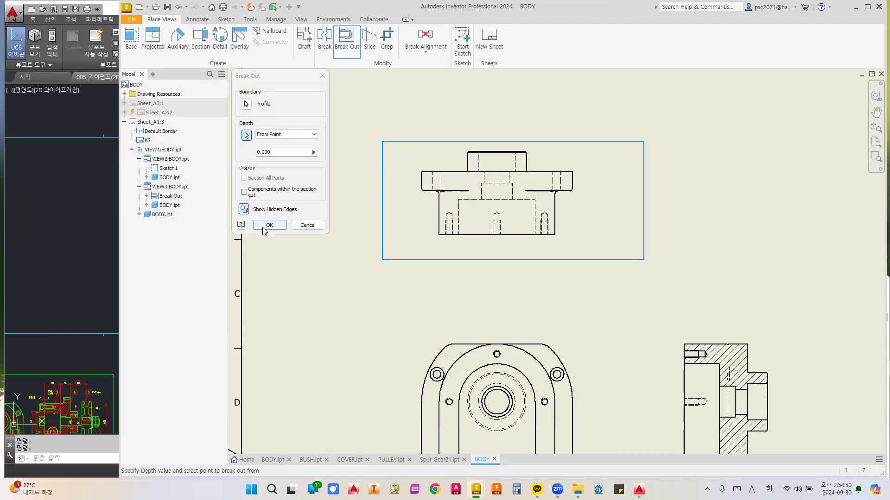
click(268, 225)
- Draw a section line on the body's front view from the lower bore's centre through the lower-left mounting hole to beyond the outline
scroll(571, 315, up, 3)
middle_drag(564, 386, 513, 287)
scroll(522, 304, down, 6)
scroll(524, 305, up, 5)
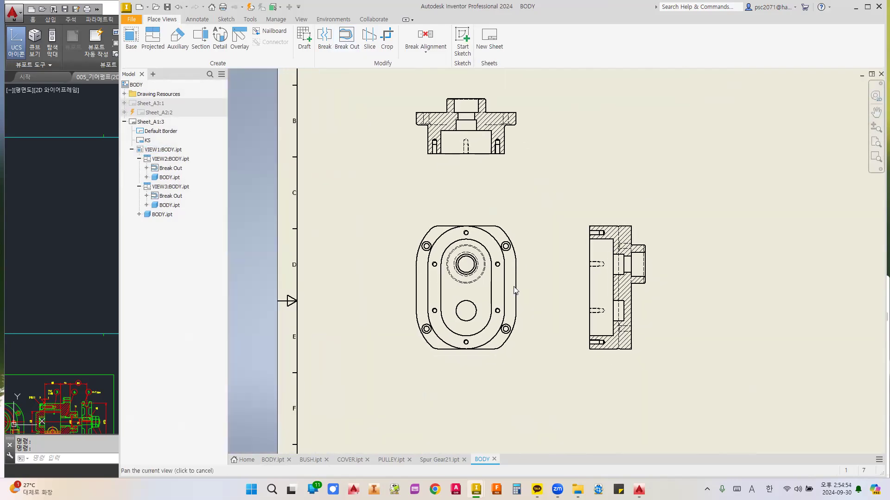
scroll(548, 304, down, 4)
middle_drag(440, 328, 488, 290)
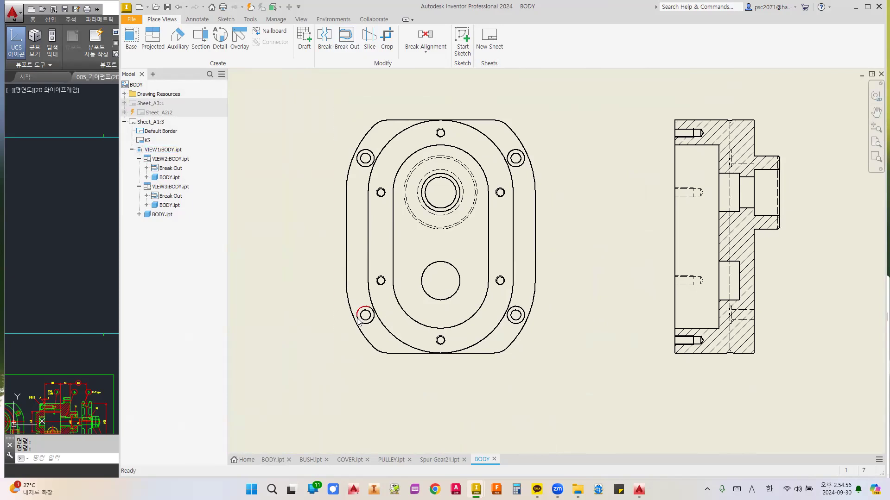
scroll(359, 320, up, 3)
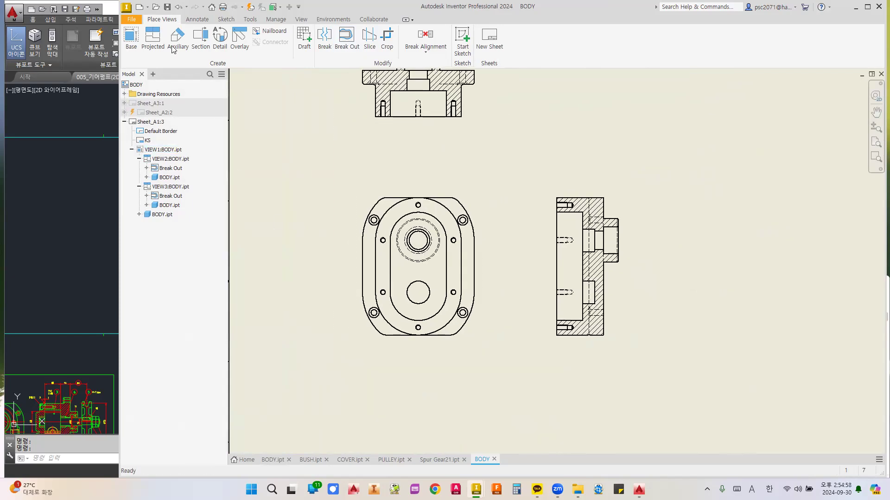
click(201, 38)
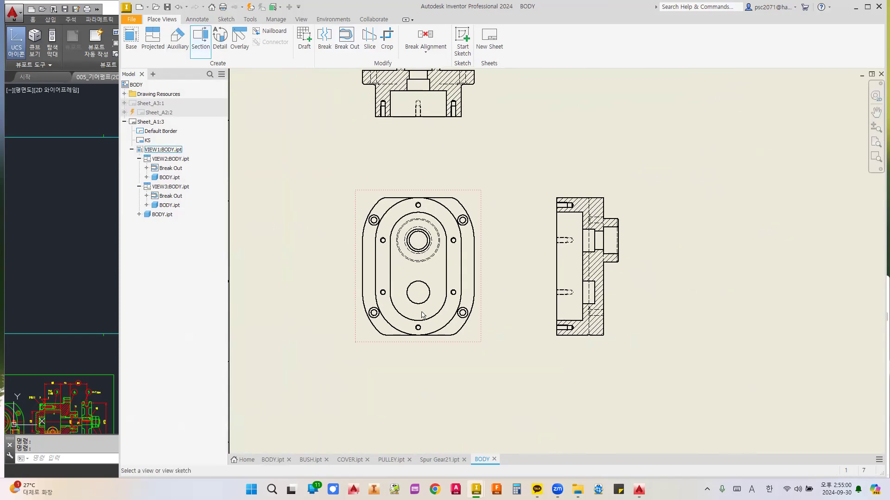
click(397, 339)
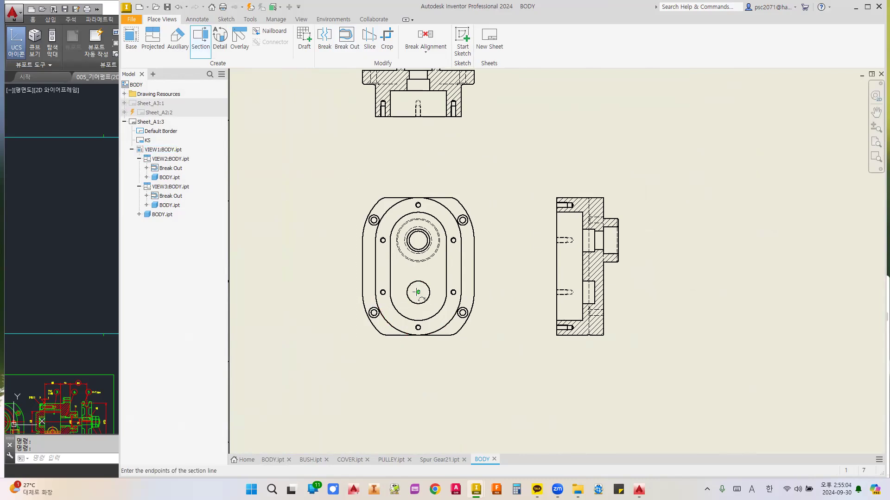
scroll(397, 310, up, 5)
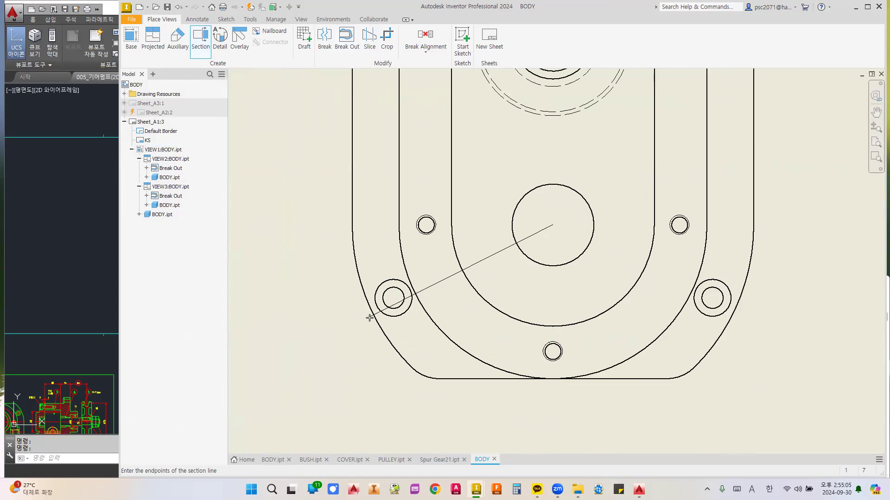
click(393, 297)
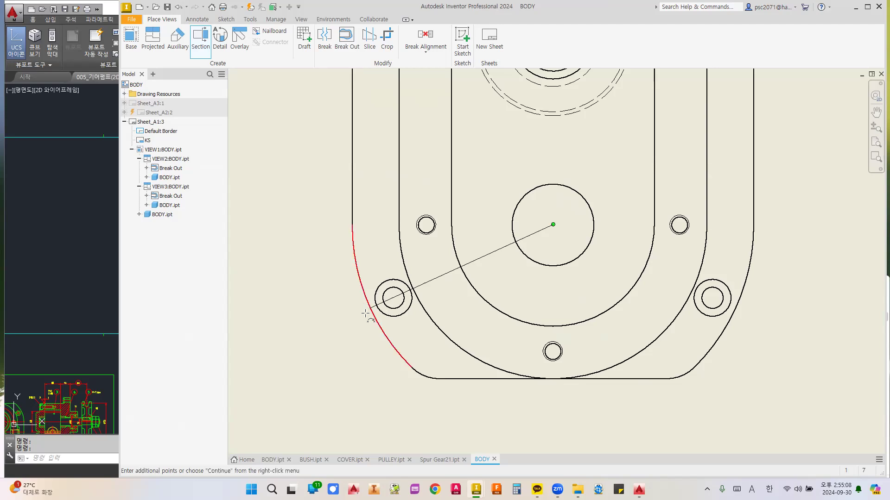
click(321, 328)
- Complete the section line and place the resulting section view below the body's front view
scroll(321, 328, down, 5)
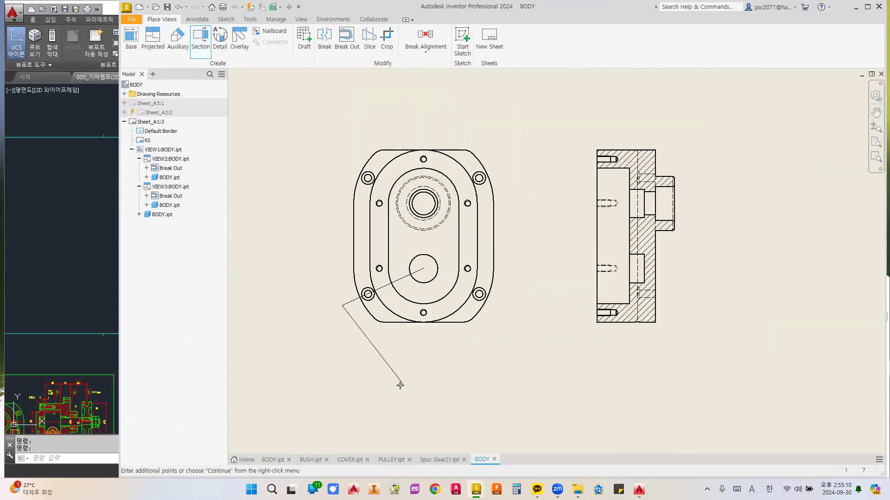
right_click(384, 375)
click(426, 376)
click(417, 420)
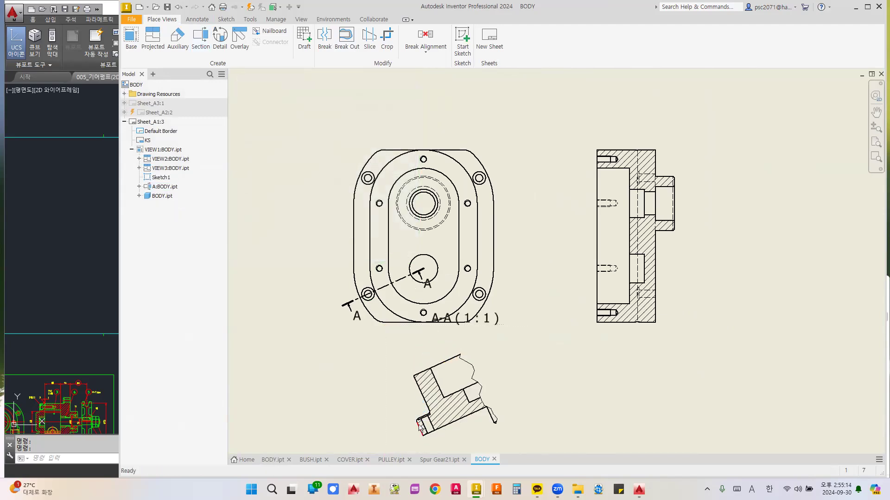
- Move the A-A ( 1 : 1 ) label beneath the section view and both section letters beside the section line's outer end
scroll(456, 371, up, 5)
scroll(402, 345, down, 2)
scroll(402, 345, down, 1)
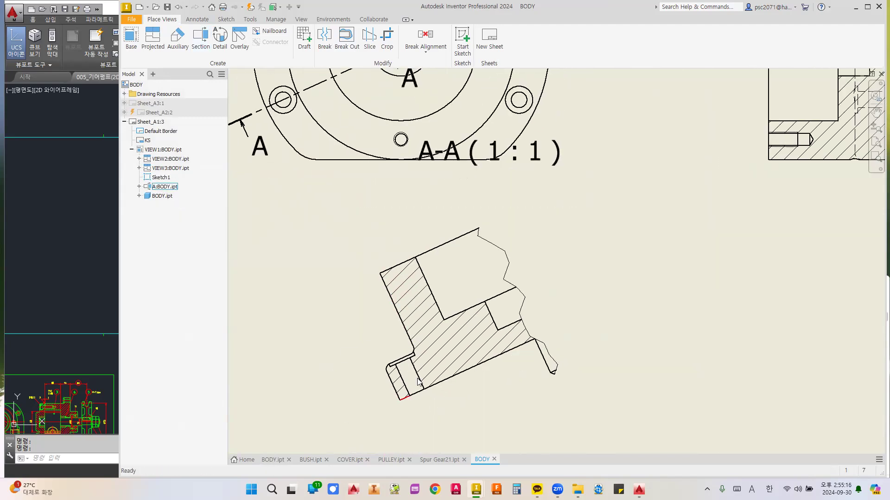
scroll(407, 334, down, 2)
scroll(444, 324, down, 2)
scroll(453, 323, down, 1)
scroll(500, 291, down, 1)
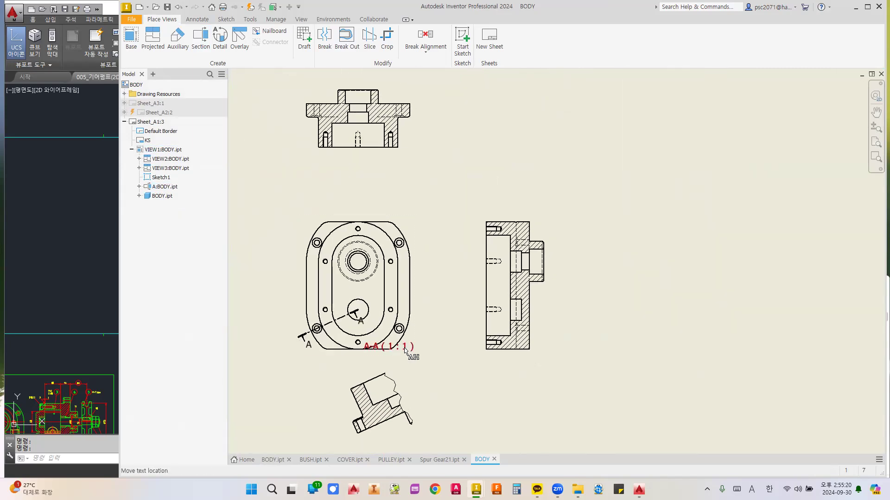
drag(409, 348, 401, 441)
drag(311, 344, 281, 356)
drag(362, 322, 290, 355)
- Bring the upper view closer to the front view and shift all the body's views together toward the sheet's upper-left corner
key(Home)
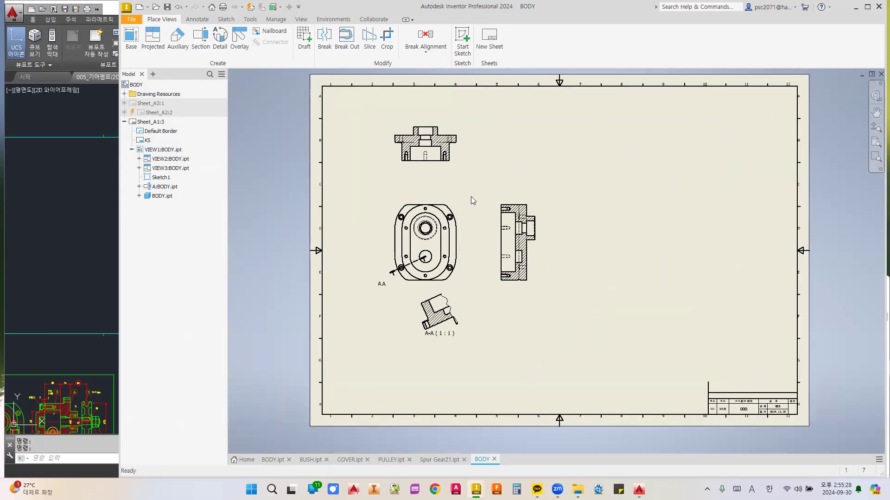
drag(449, 166, 447, 186)
middle_drag(475, 190, 441, 173)
drag(308, 98, 535, 354)
drag(423, 130, 402, 102)
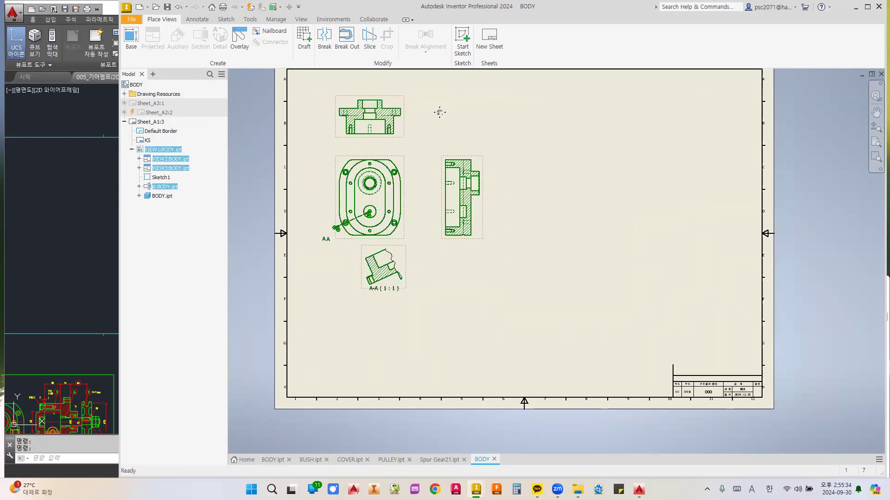
- Start a new base view using Spur Gear21.ipt from the GEAR PUMP folder, accepting its current file location
middle_drag(439, 112, 412, 165)
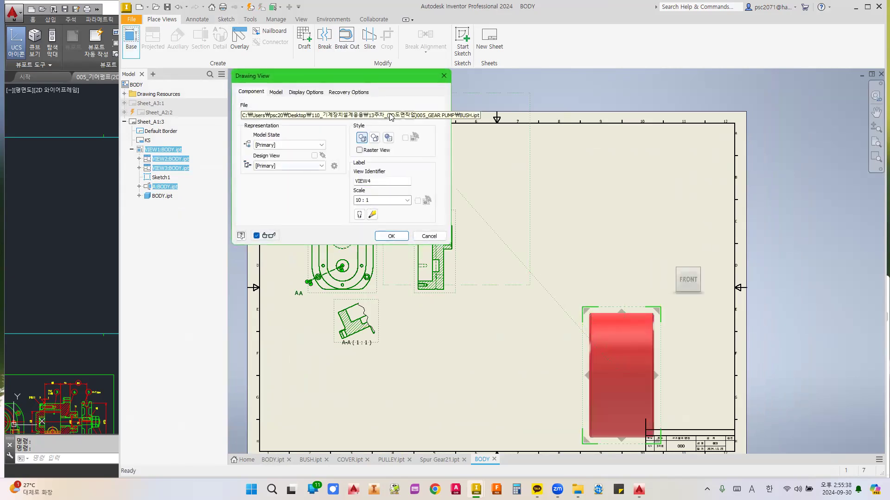
click(410, 115)
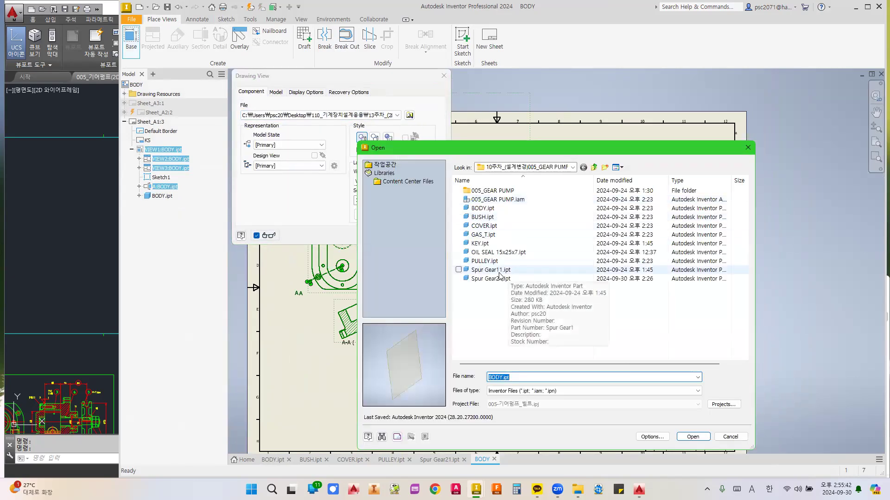
click(500, 272)
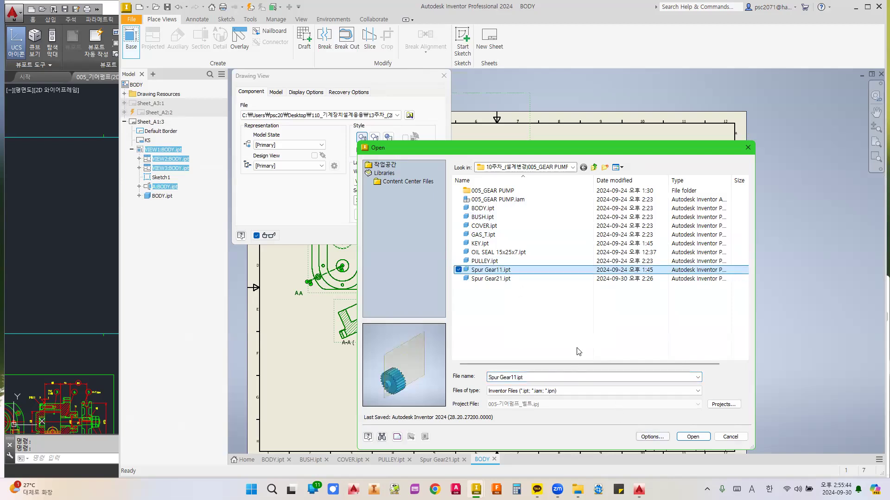
click(496, 280)
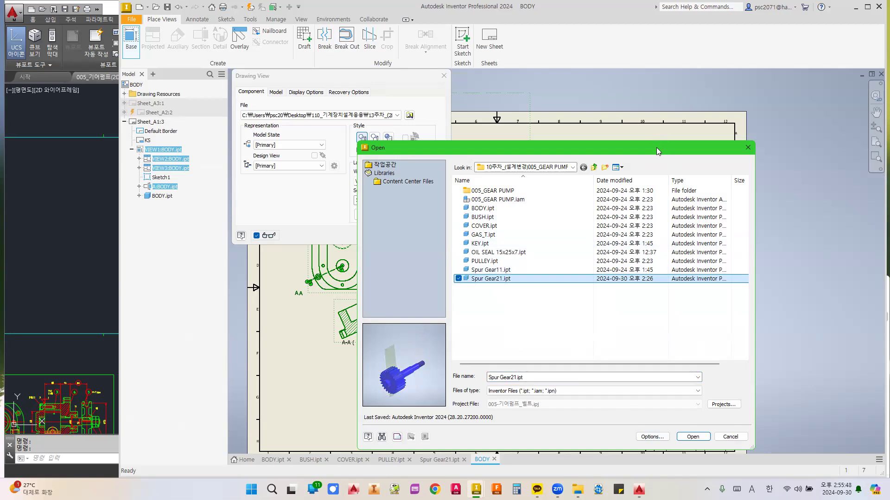
click(668, 404)
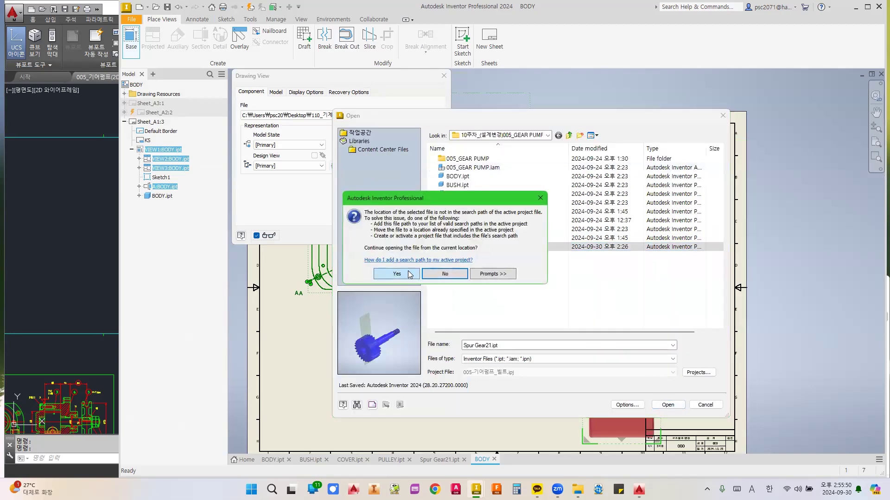
key(Left)
key(Return)
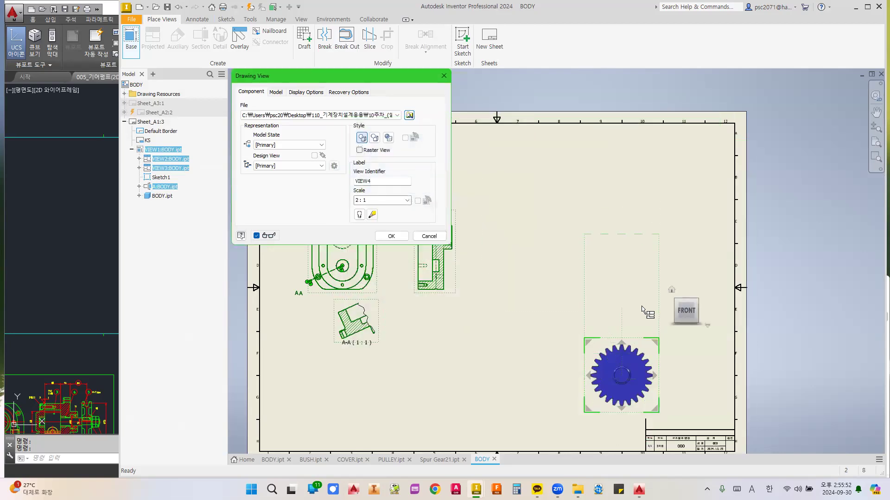
- Orient the gear shaft's base view to RIGHT, set its scale to 1:1 and create it with its two projected views
middle_drag(653, 327, 598, 257)
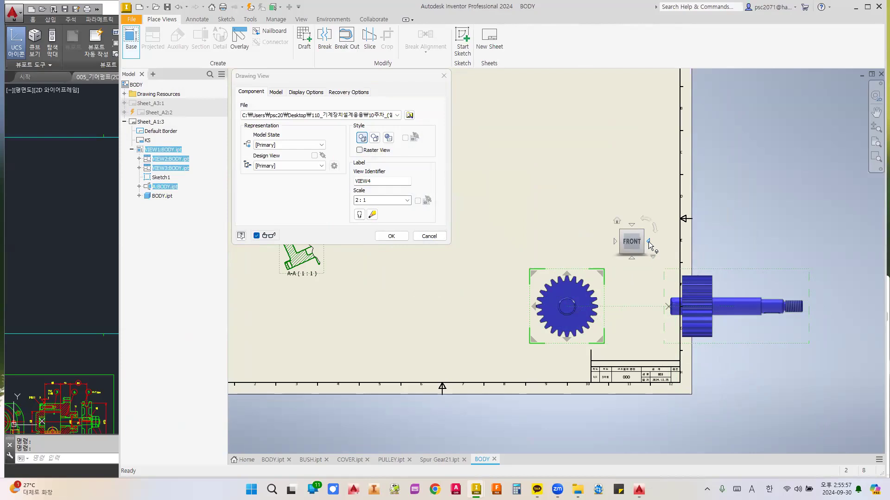
click(648, 242)
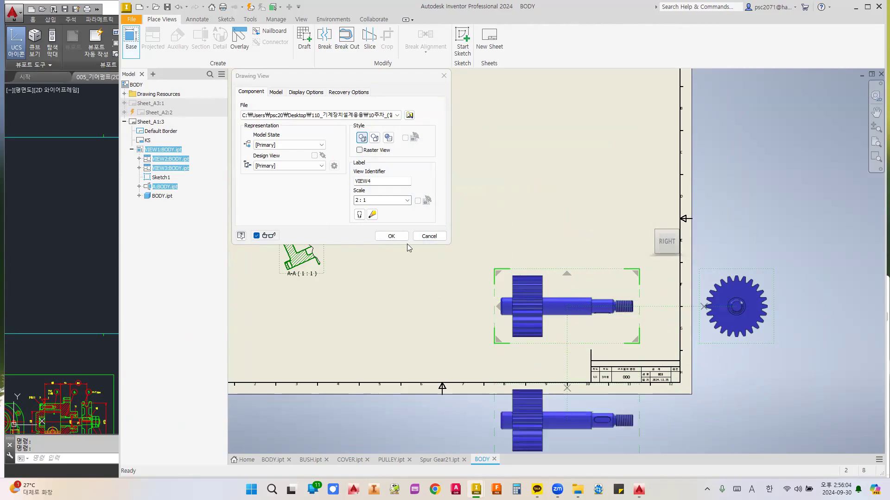
click(308, 211)
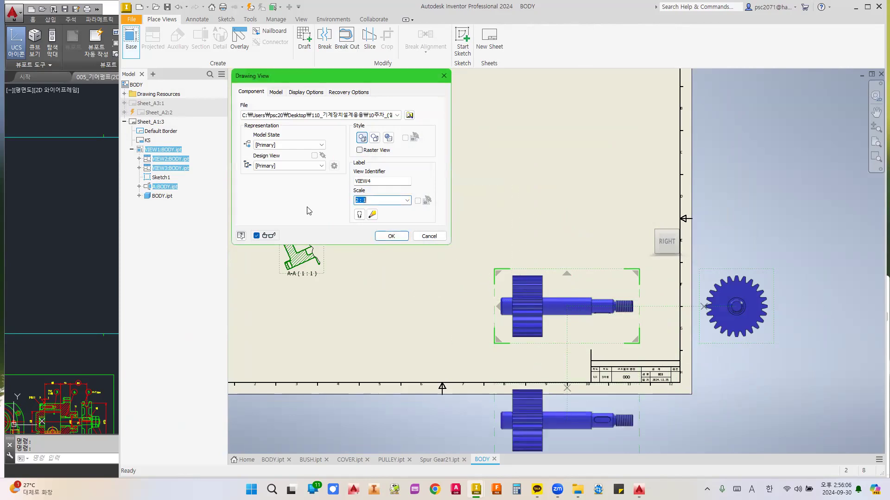
text(1:)
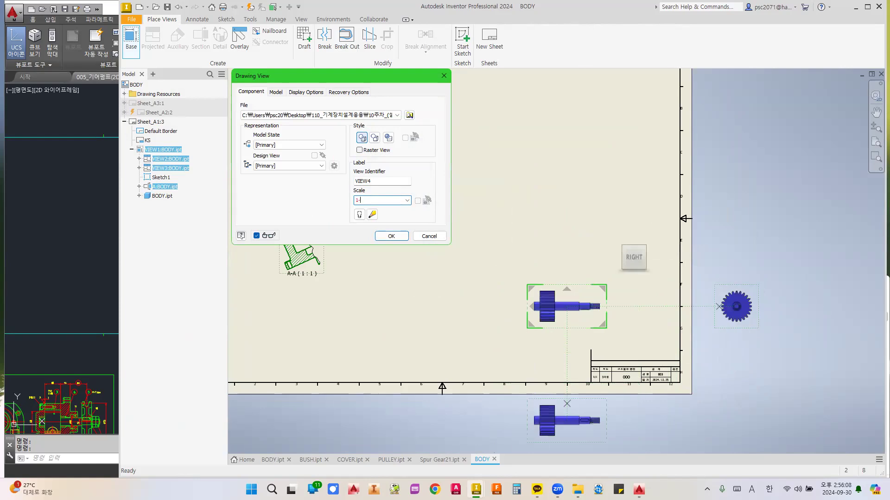
click(391, 237)
- Move the gear shaft's two projected views onto the sheet, one just below and one just beside the base view
middle_drag(548, 405, 533, 344)
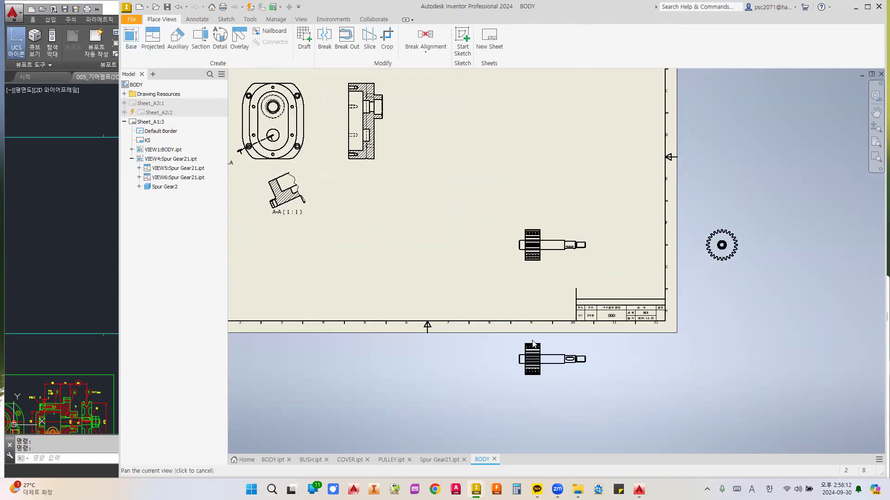
scroll(533, 344, up, 3)
drag(570, 334, 570, 187)
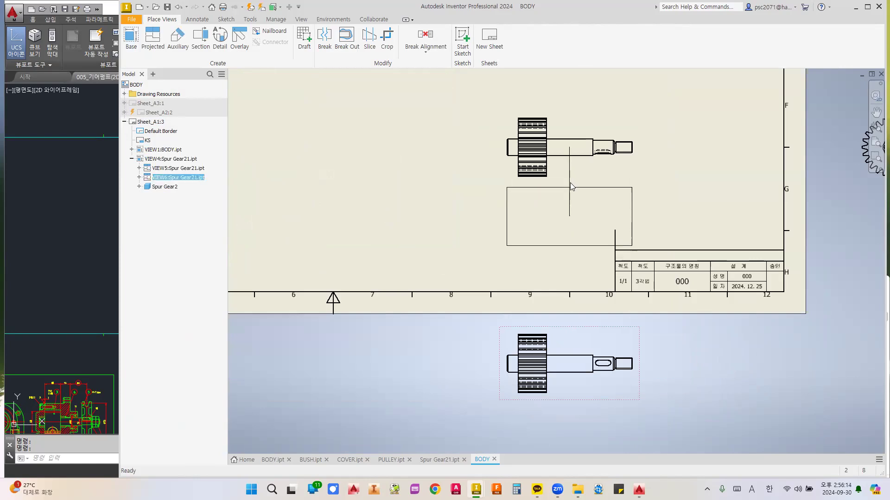
middle_drag(663, 161, 468, 248)
click(669, 261)
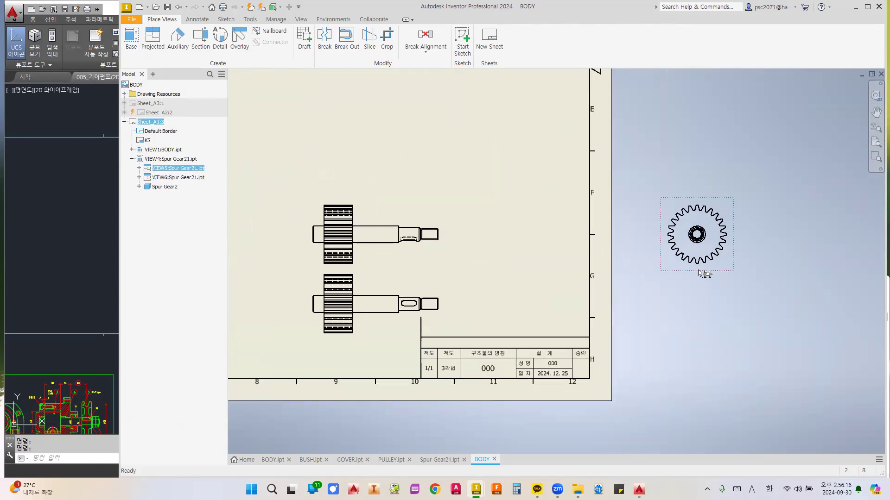
drag(667, 259, 444, 272)
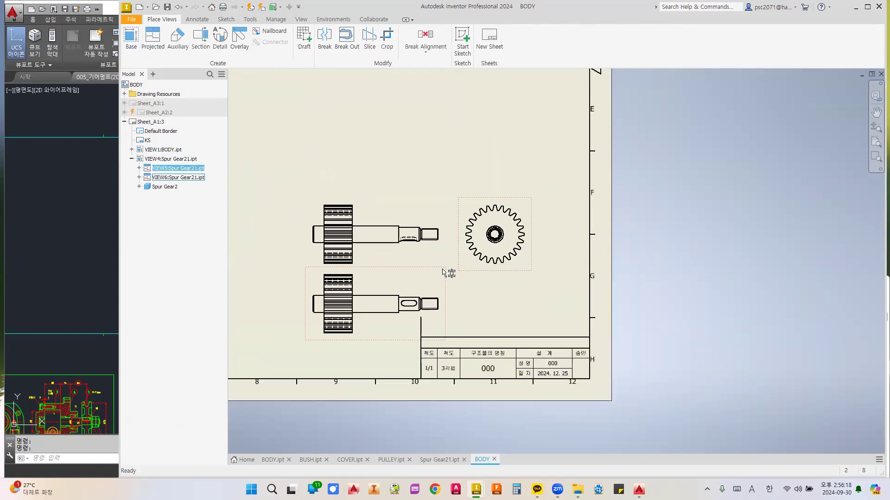
- Examine the keyway and threaded end in the gear shaft's side and end views
scroll(444, 273, up, 5)
scroll(464, 218, down, 5)
scroll(438, 300, up, 6)
scroll(437, 298, down, 5)
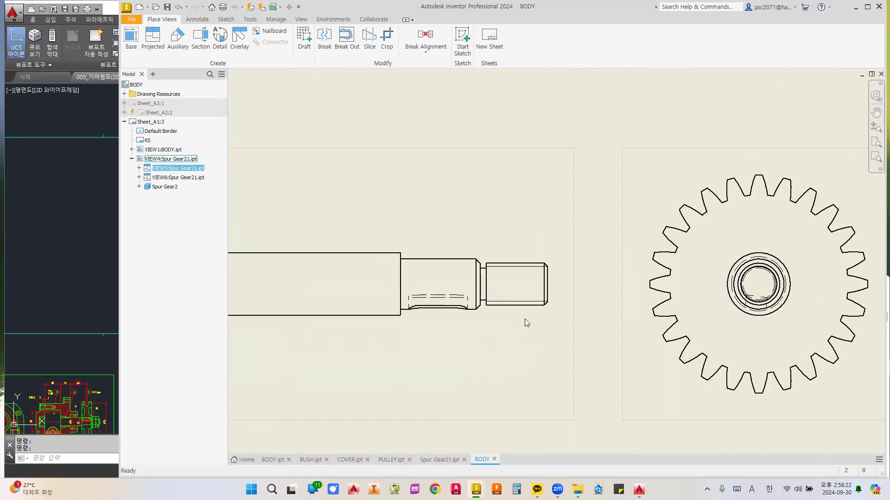
scroll(658, 286, up, 6)
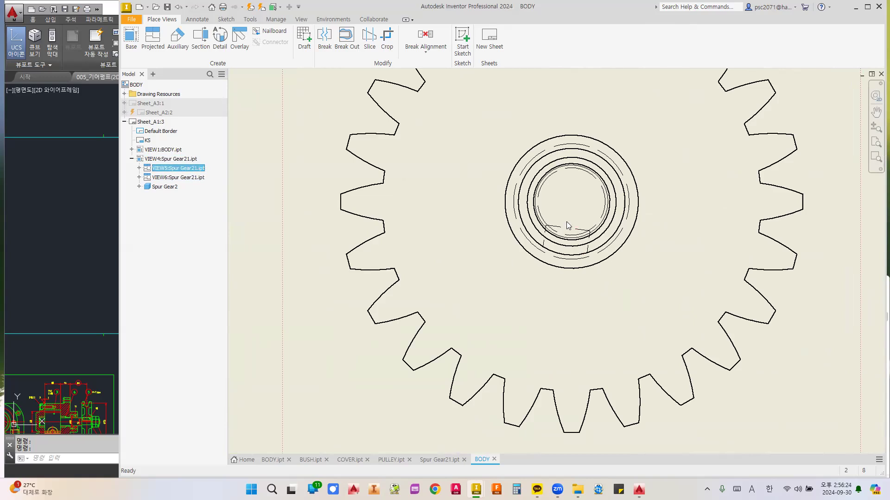
scroll(558, 248, down, 5)
middle_drag(517, 269, 616, 234)
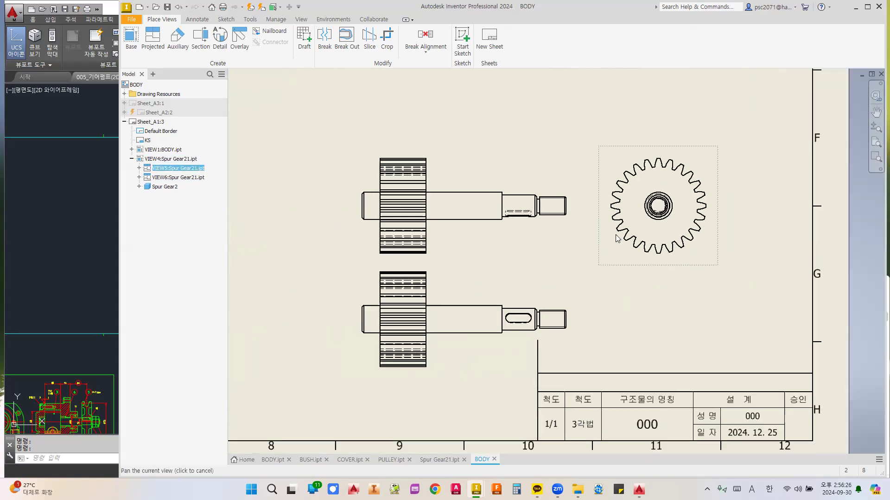
- Delete the gear shaft's base view together with its dependent projected views
middle_drag(474, 186, 486, 198)
drag(486, 163, 488, 146)
mouse_move(326, 117)
mouse_down()
mouse_move(462, 188)
mouse_move(749, 301)
mouse_up()
key(Delete)
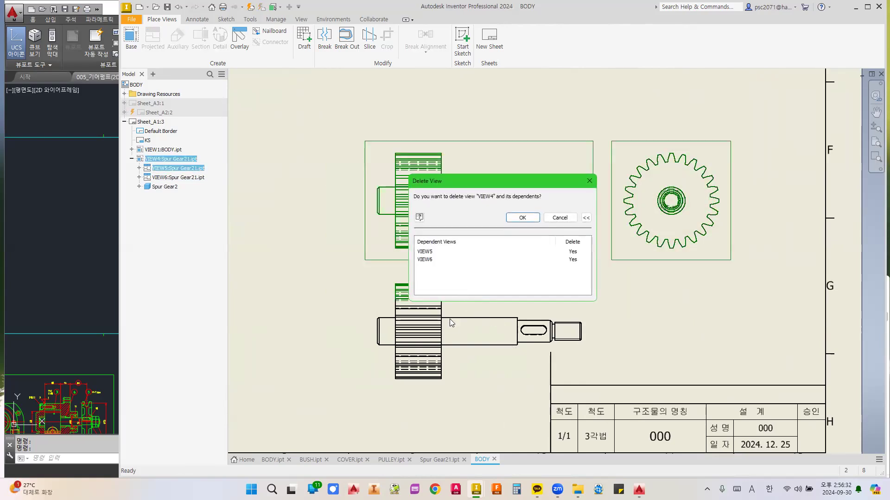
click(522, 217)
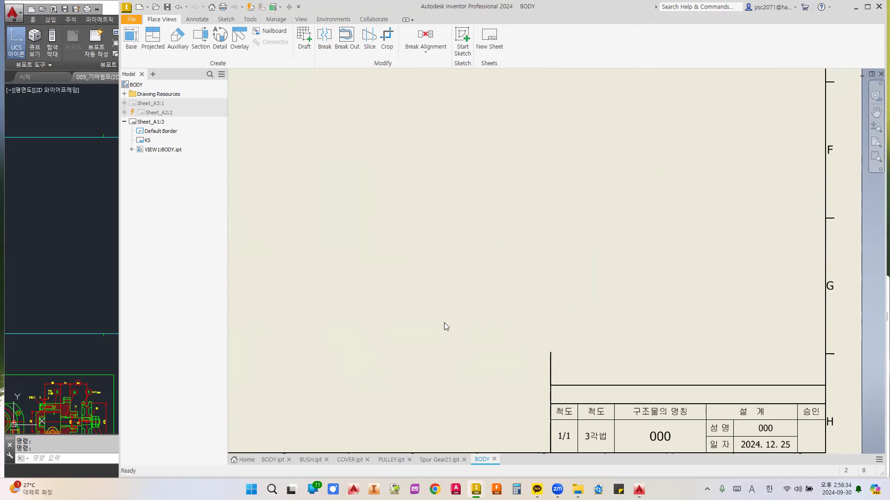
- Switch to the Spur Gear21.ipt part and examine the gear from the front
click(437, 460)
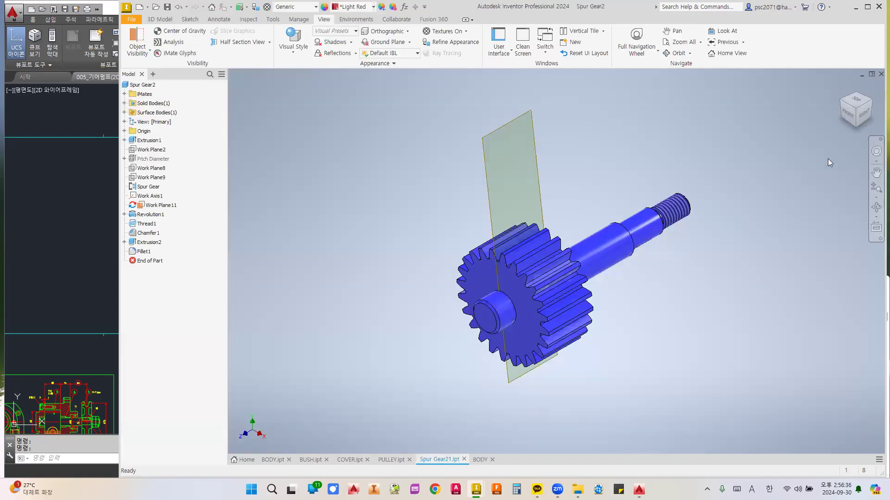
click(846, 119)
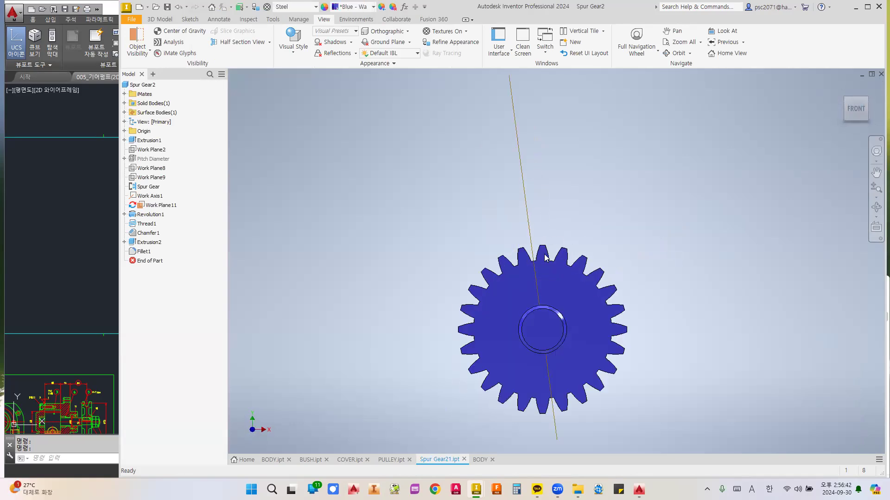
scroll(546, 257, up, 5)
scroll(540, 248, down, 4)
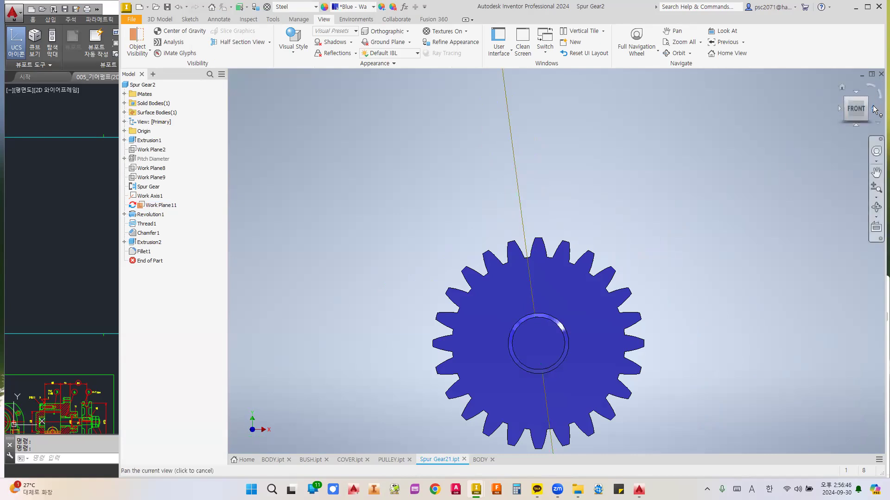
- Examine the gear shaft's side and threaded end, orbiting around the part to inspect the keyway
click(873, 108)
scroll(590, 317, up, 5)
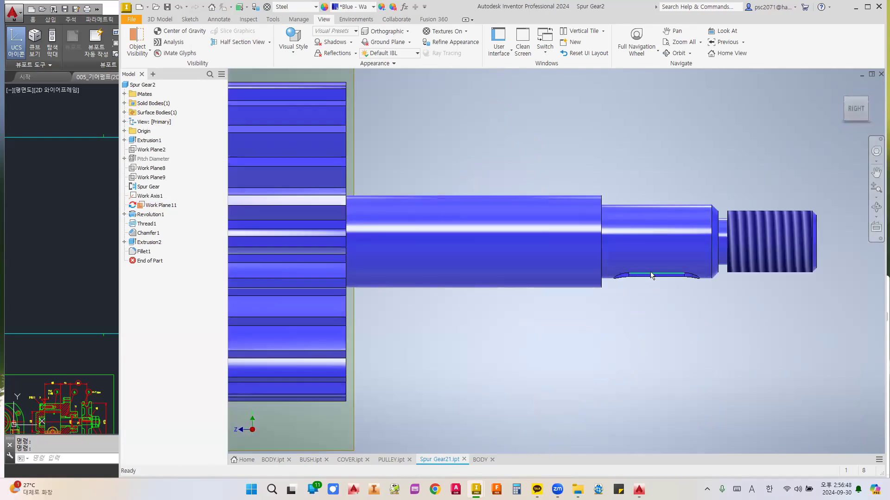
scroll(662, 280, down, 4)
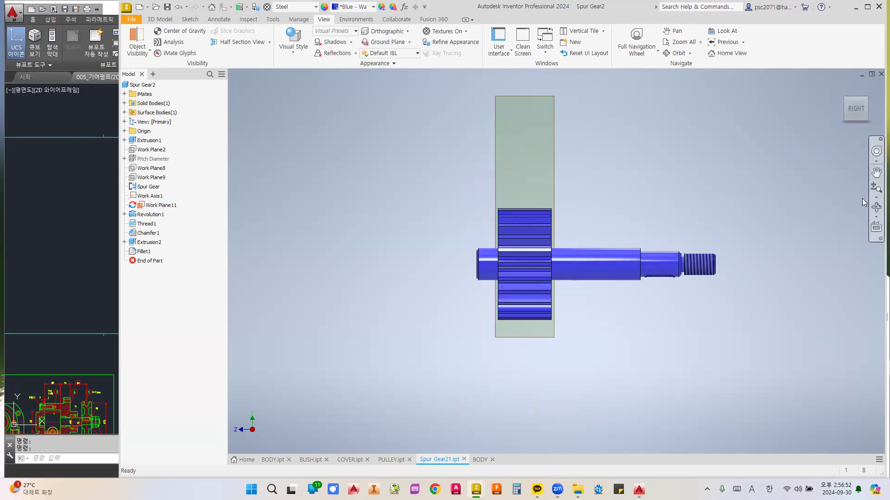
click(875, 207)
drag(571, 322, 544, 304)
scroll(560, 230, up, 4)
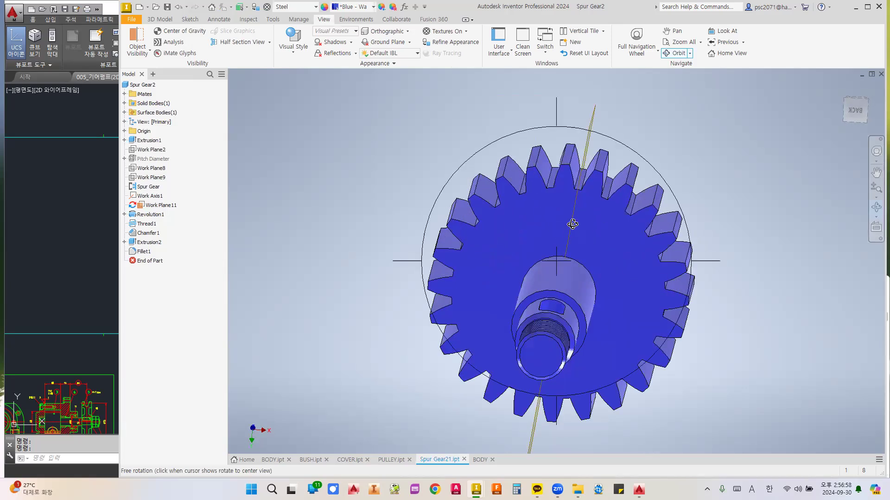
scroll(569, 224, up, 2)
scroll(589, 115, down, 2)
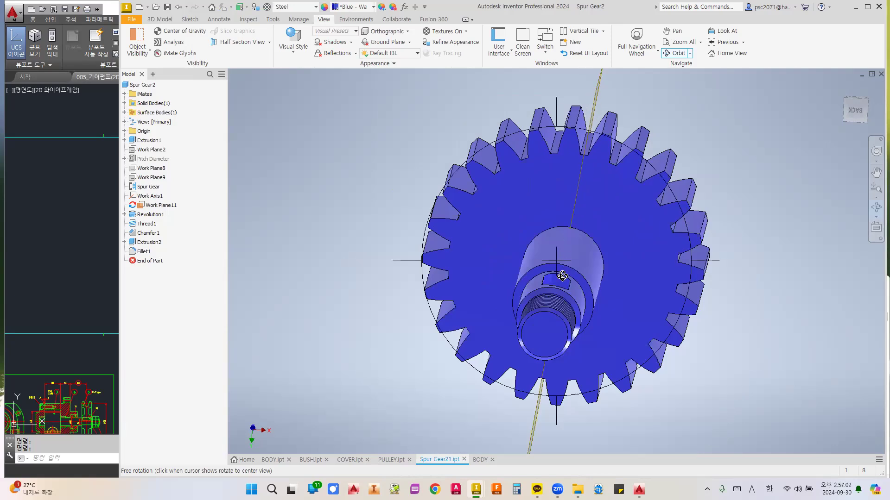
drag(561, 278, 558, 258)
drag(555, 217, 575, 206)
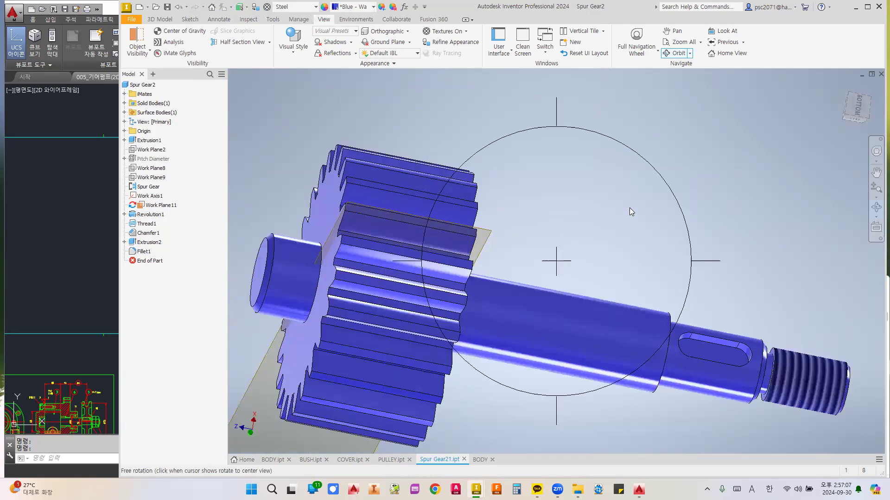
- Hide the work plane that passes through the gear's teeth
key(Escape)
right_click(486, 230)
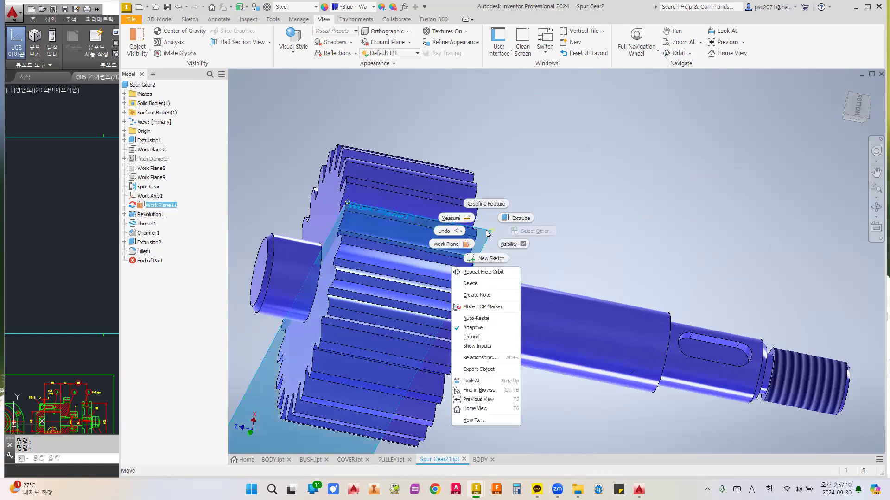
click(513, 244)
scroll(551, 219, up, 2)
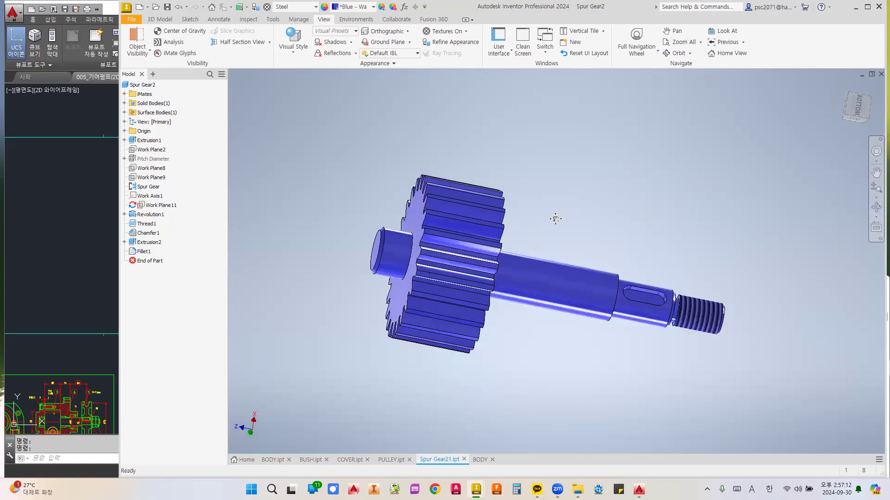
- Inspect the keyway from the bottom view and return to the part's home view
click(854, 110)
scroll(663, 240, down, 5)
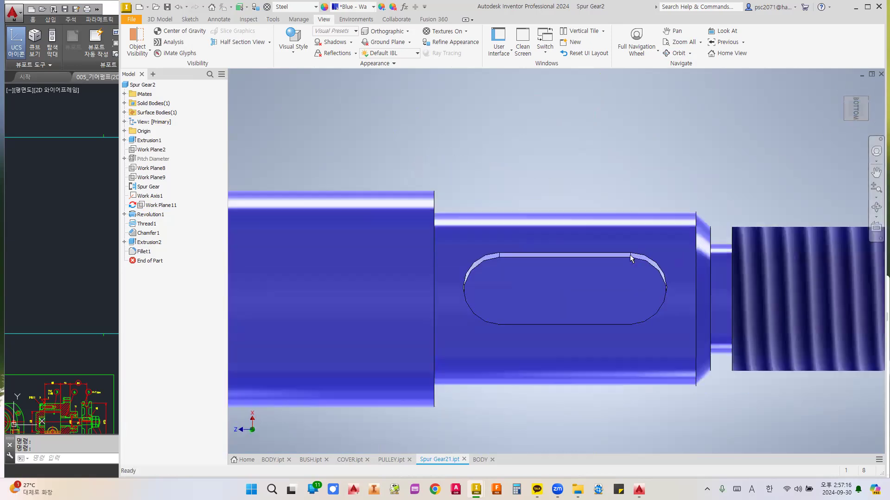
scroll(573, 257, up, 5)
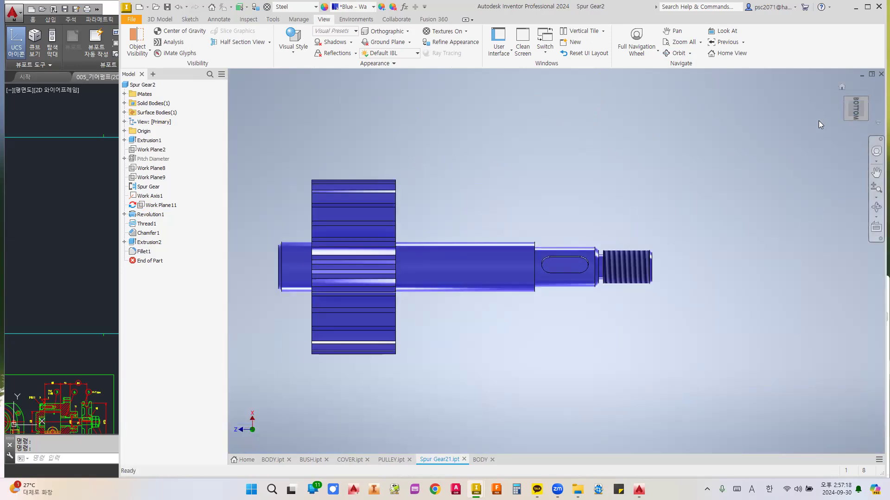
click(842, 86)
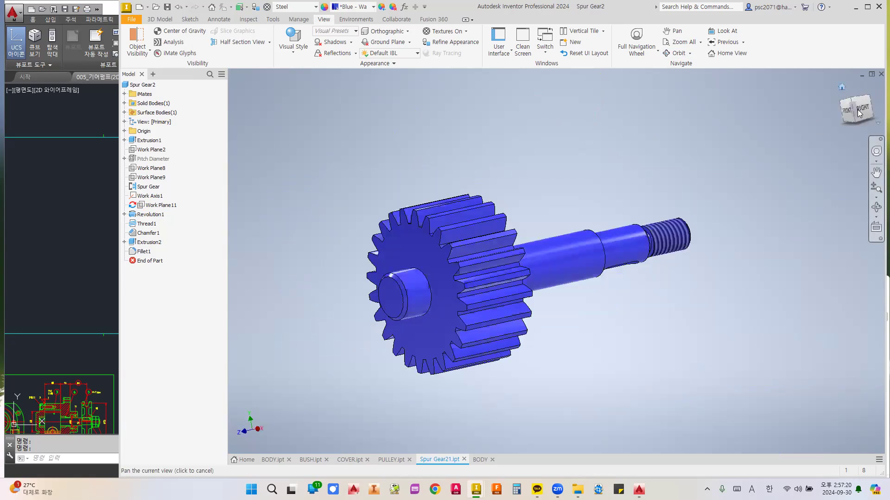
- Orient the view square to the keyway's side wall so the shaft lies horizontal with its keyway facing up
click(876, 207)
drag(581, 289, 657, 262)
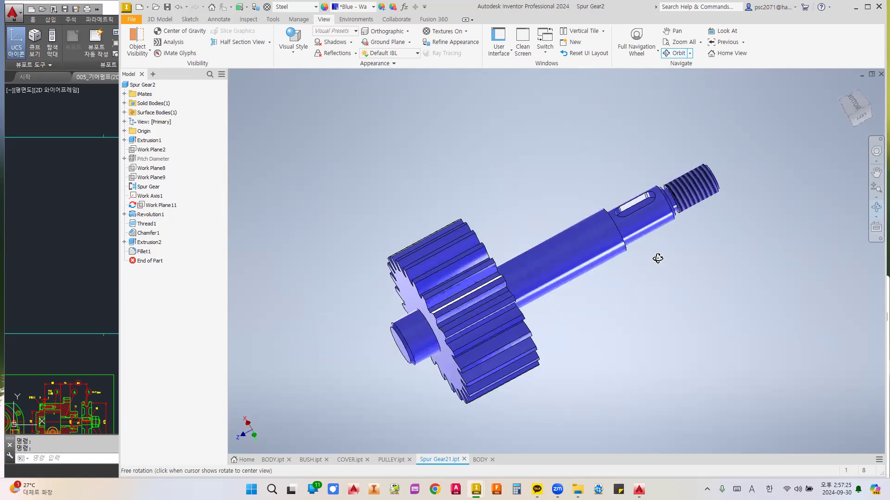
key(Escape)
scroll(666, 234, down, 3)
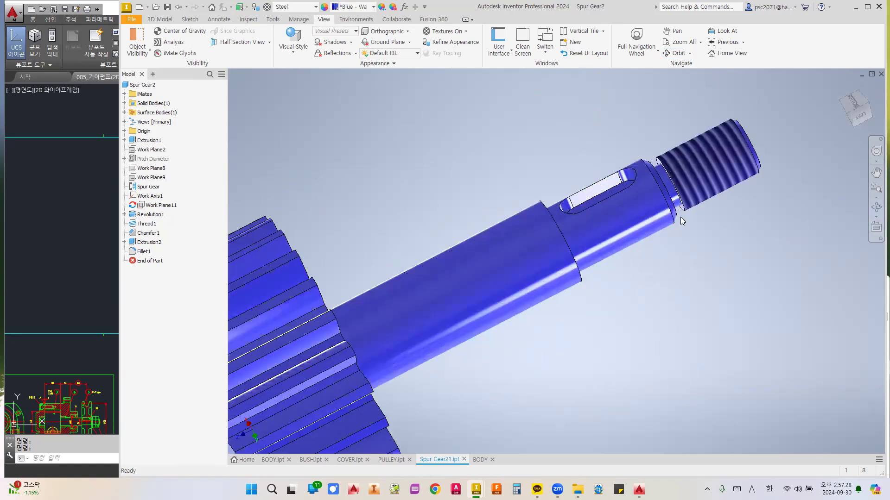
click(875, 230)
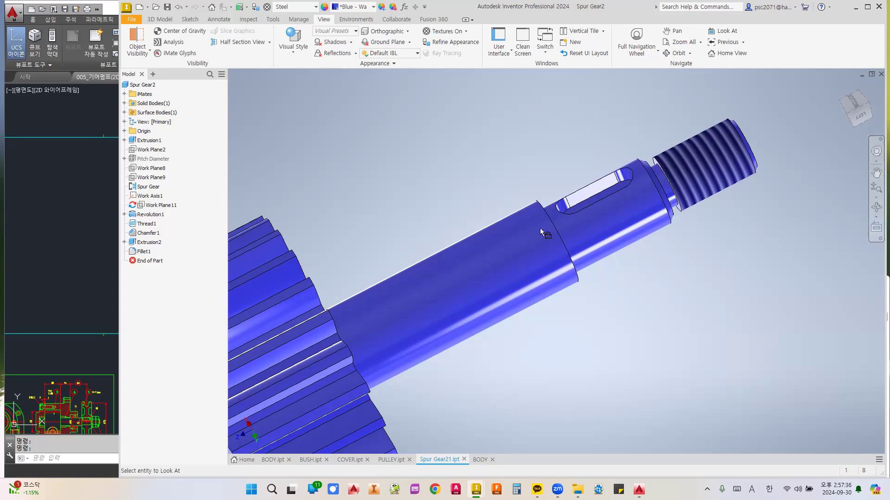
click(595, 188)
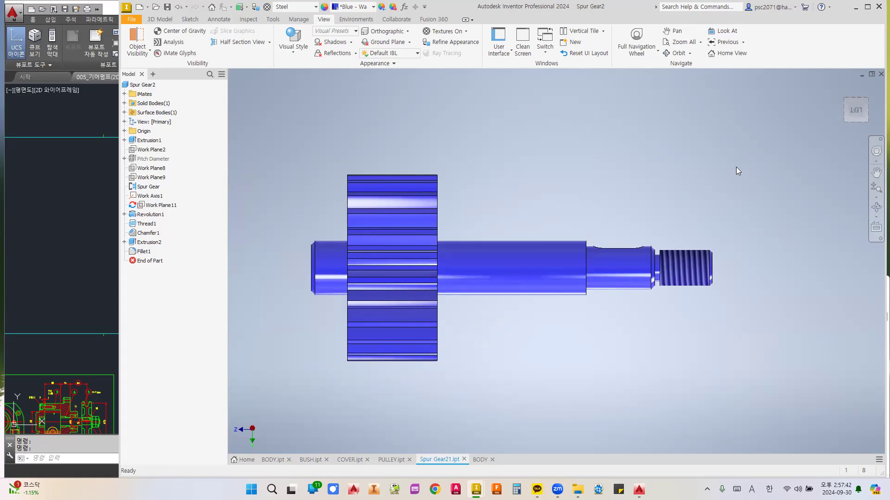
- Set the current view as the Front view and as the Home view with the Fit to View option
right_click(852, 113)
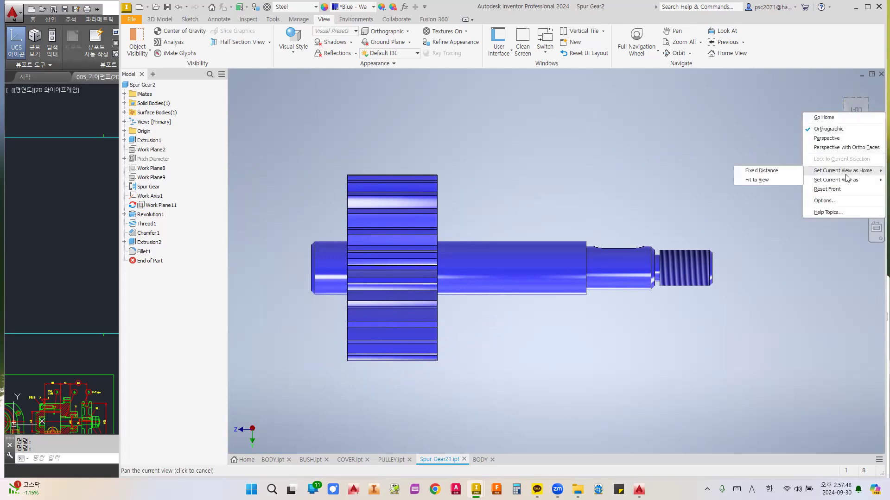
mouse_move(863, 181)
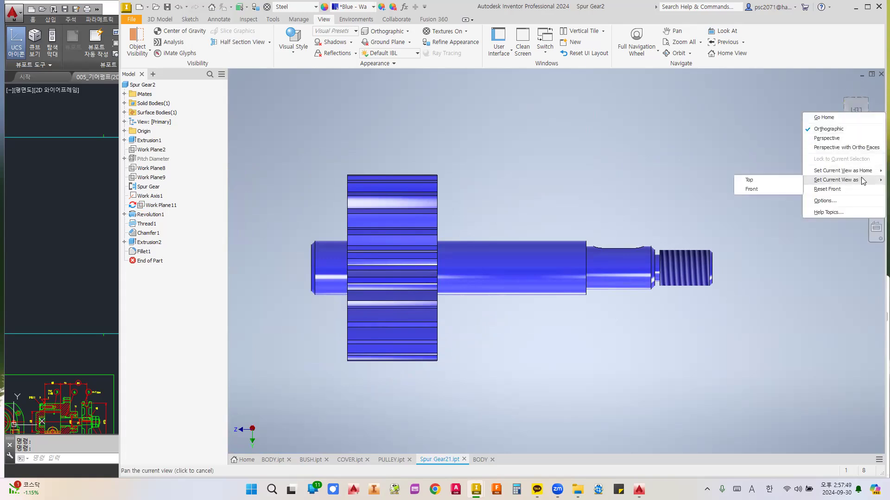
click(751, 190)
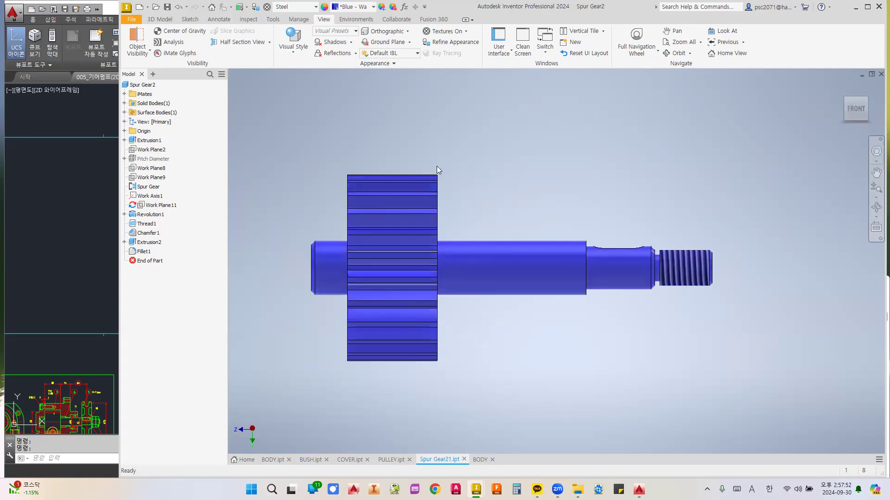
right_click(850, 110)
mouse_move(854, 168)
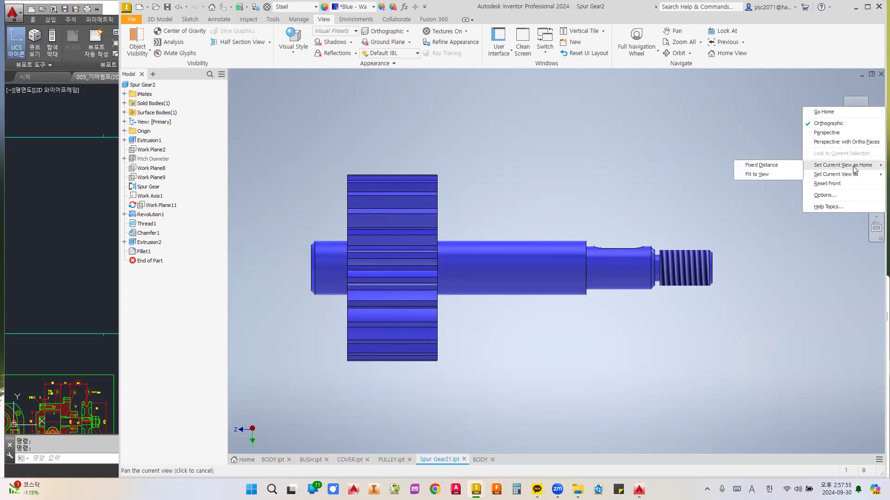
click(763, 175)
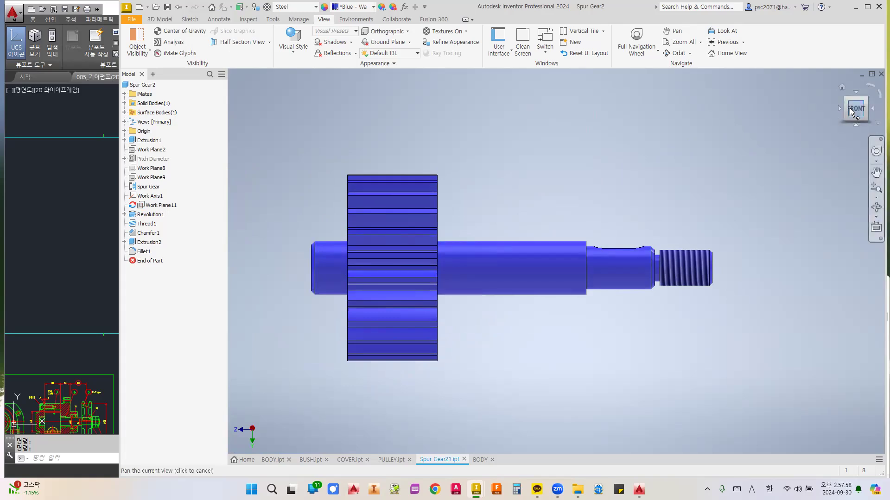
- Check the gear shaft's left, bottom and top views against the redefined orientation and return to the home view
click(838, 110)
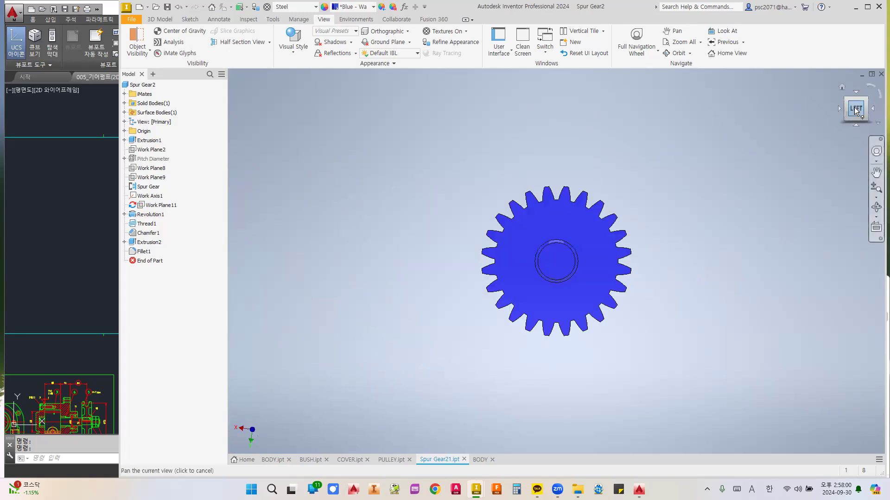
click(871, 110)
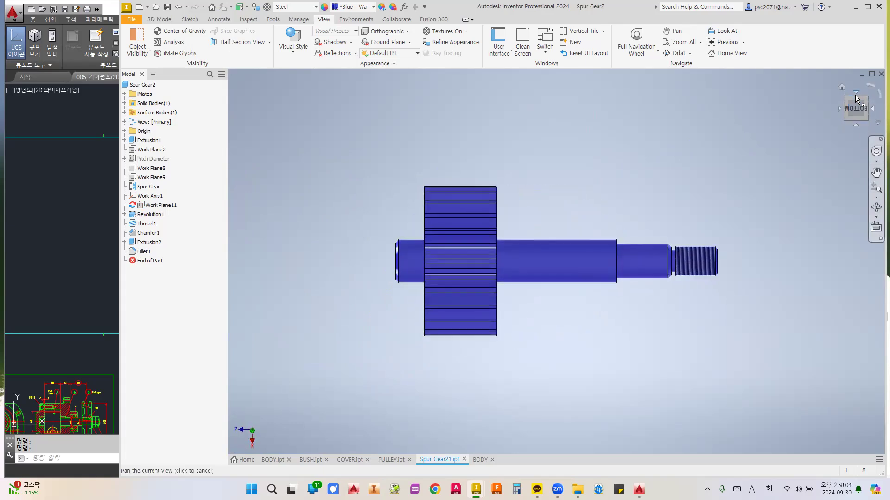
click(856, 97)
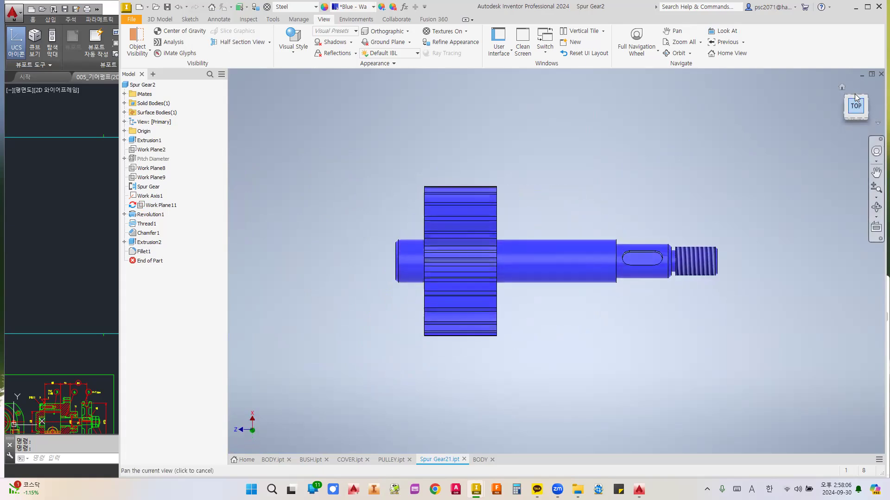
scroll(663, 255, down, 5)
key(F2)
click(842, 88)
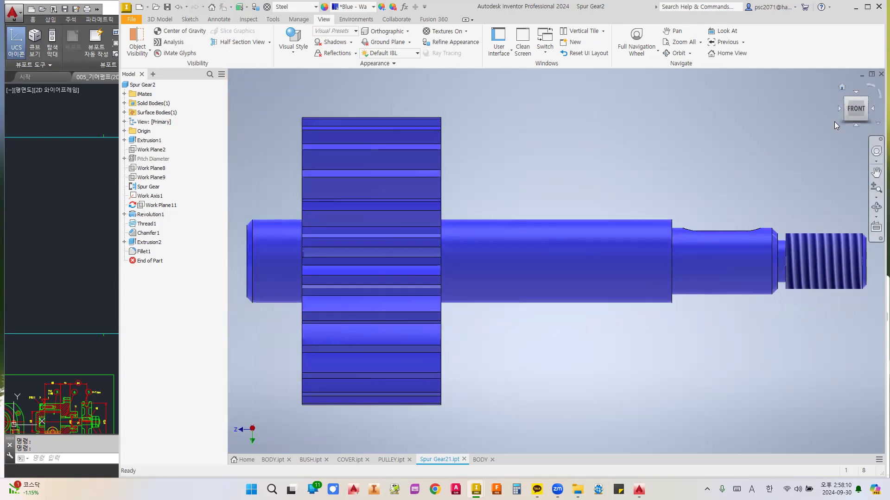
drag(656, 197, 652, 200)
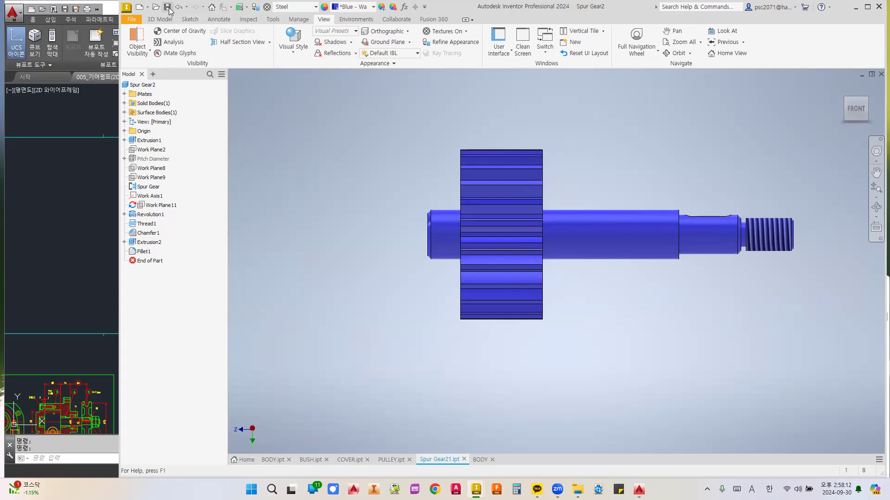
- In the BODY drawing, place the gear shaft's front base view at scale 1 with projected views above and beside it
click(478, 459)
scroll(431, 242, down, 2)
scroll(472, 281, up, 1)
middle_drag(471, 281, 494, 307)
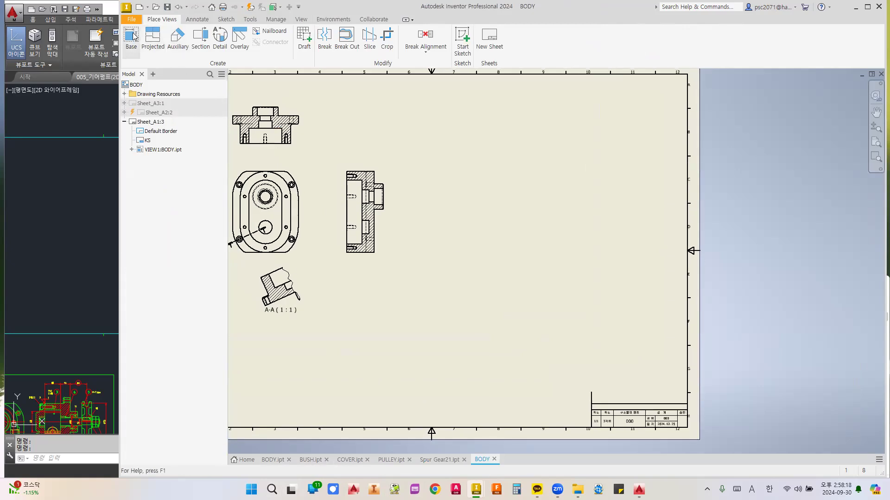
scroll(583, 325, up, 5)
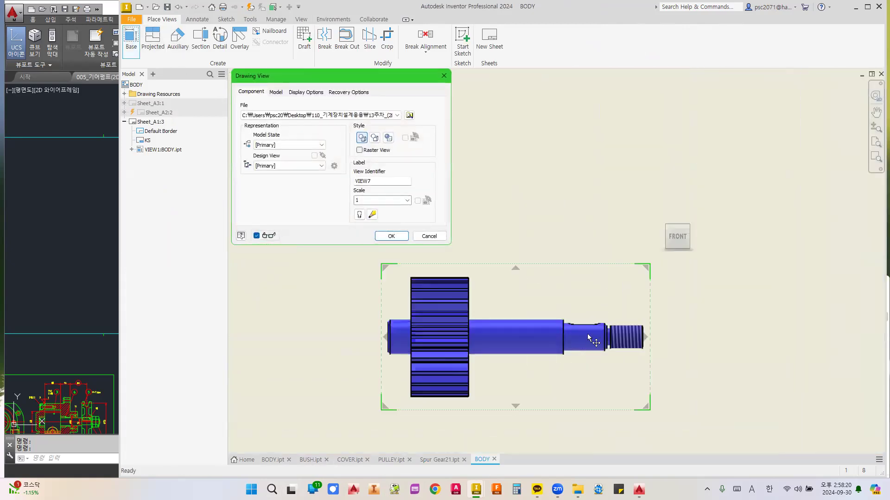
scroll(588, 330, down, 5)
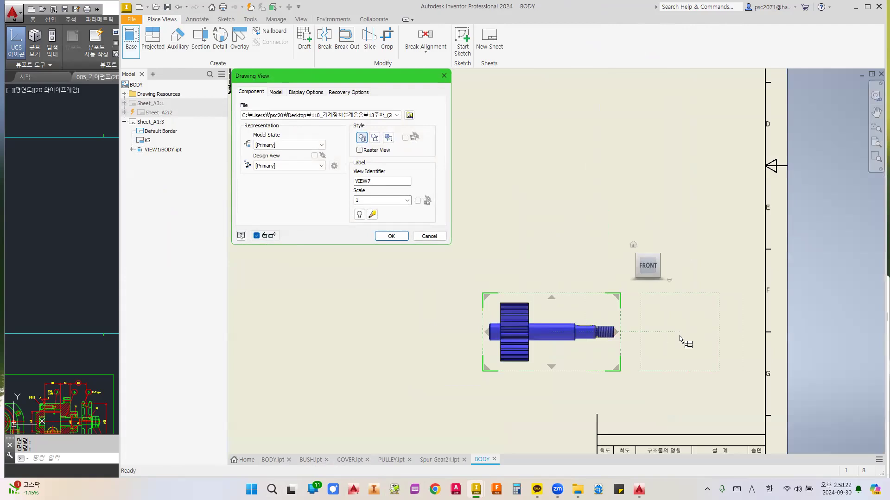
click(693, 339)
click(543, 240)
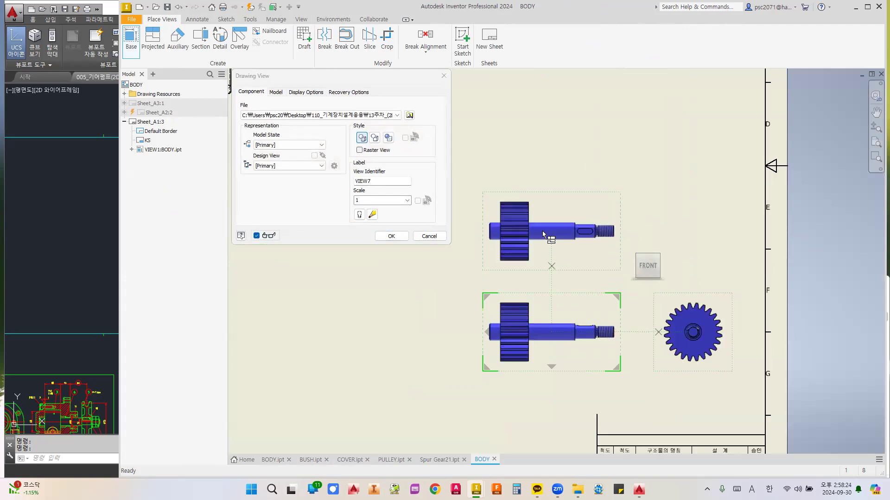
click(391, 236)
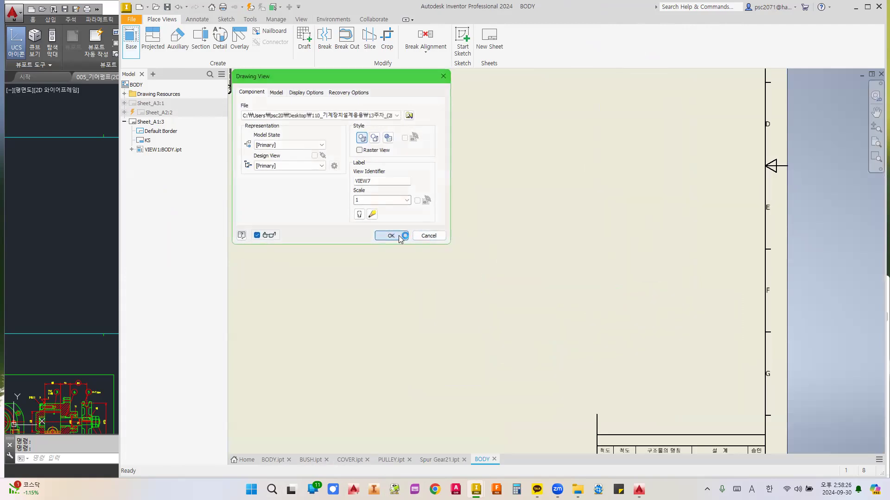
- Move the gear shaft's three views together up the sheet, next to the body's side section view
scroll(577, 225, up, 10)
scroll(629, 267, down, 7)
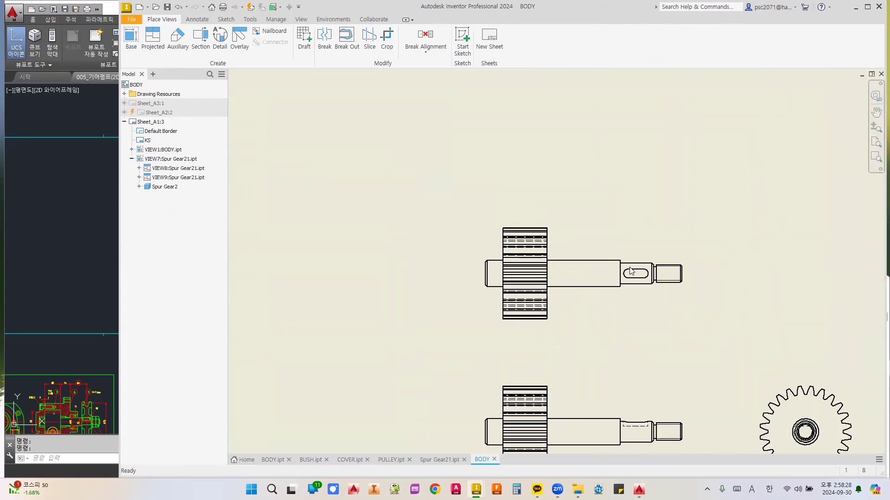
scroll(631, 253, up, 5)
scroll(540, 205, down, 3)
scroll(540, 206, down, 4)
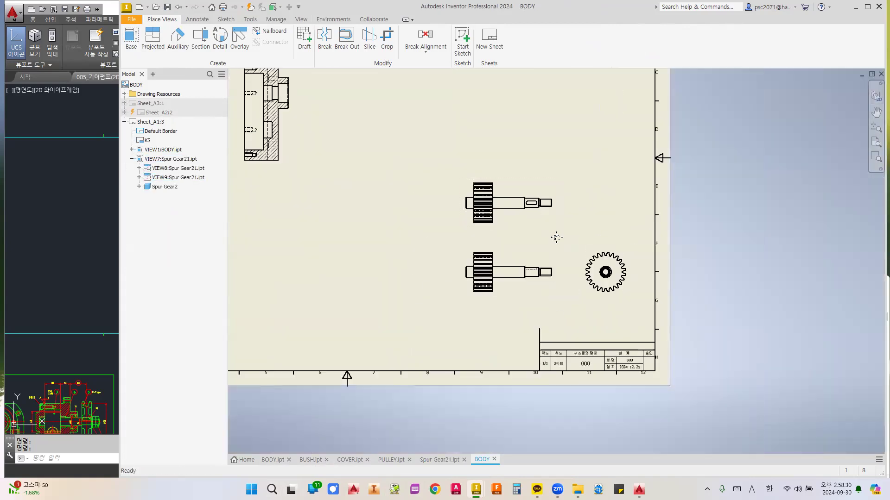
scroll(510, 201, up, 3)
drag(484, 210, 721, 405)
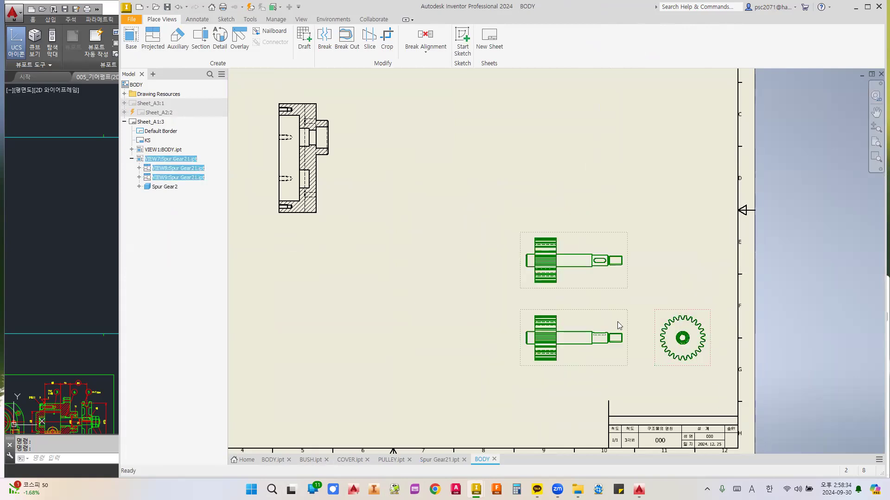
scroll(616, 306, down, 3)
drag(610, 290, 533, 175)
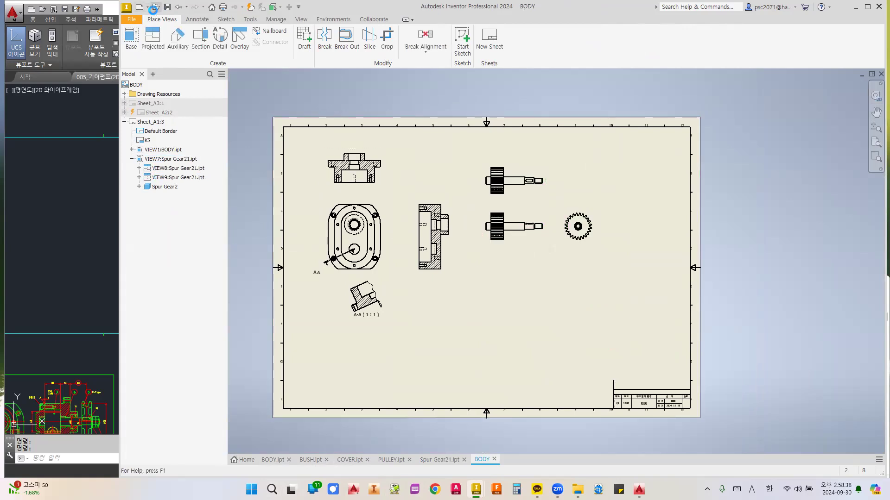
- Open the part file COVER.ipt, accepting its location outside the project search path
key(ctrl+o)
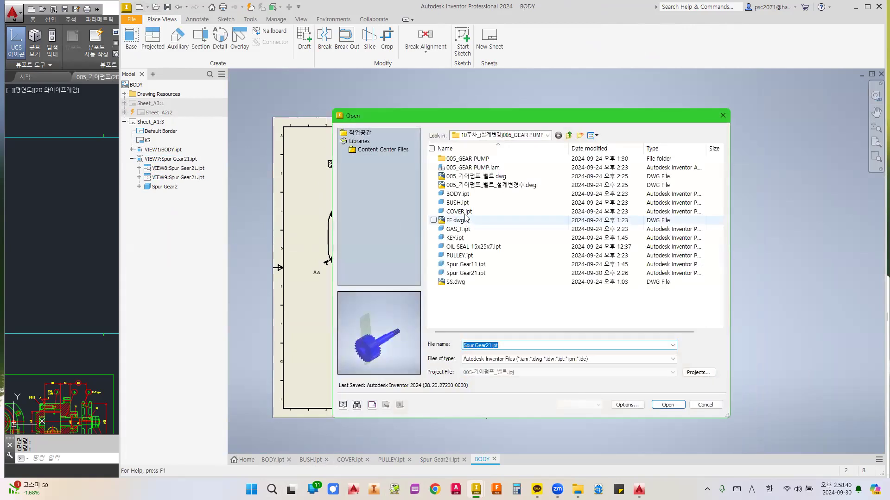
click(465, 212)
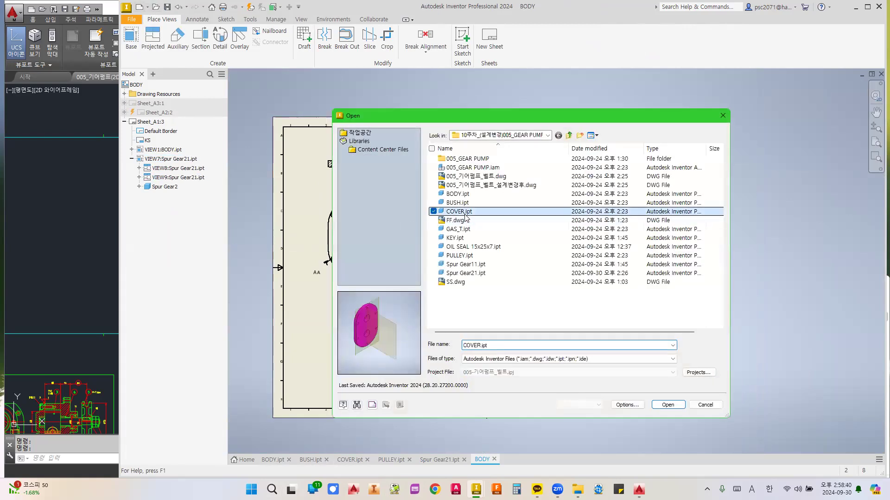
click(672, 407)
click(391, 274)
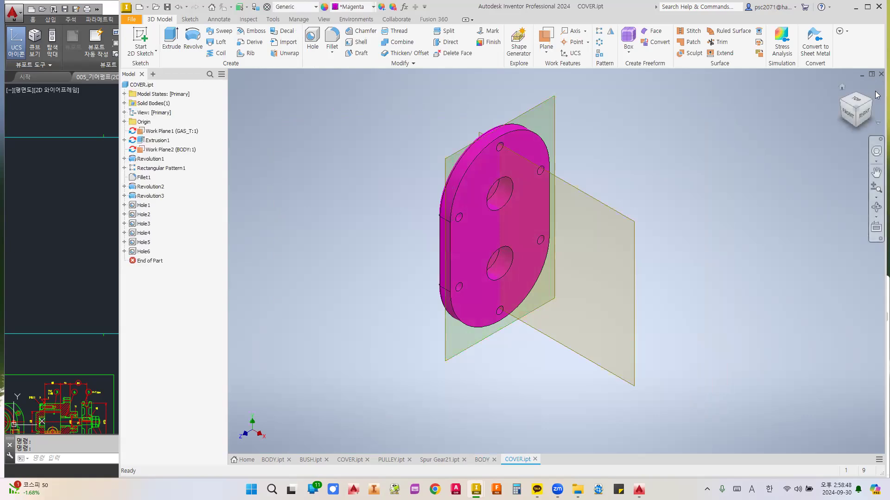
click(142, 9)
key(Escape)
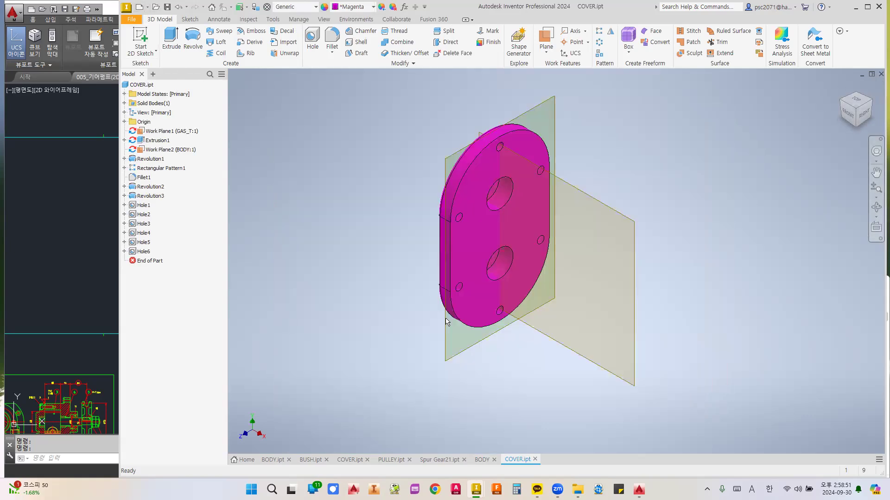
- In the BODY drawing, start a base view and load COVER.ipt as its model, accepting its location
click(482, 460)
click(137, 40)
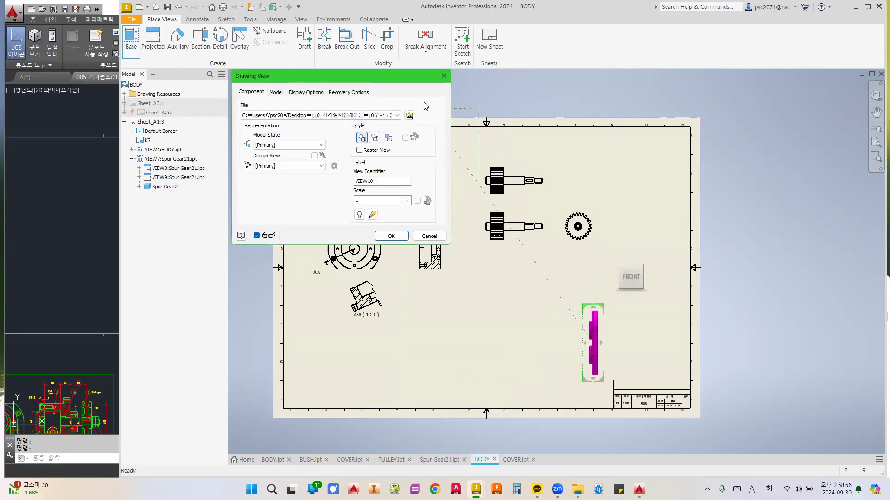
click(409, 116)
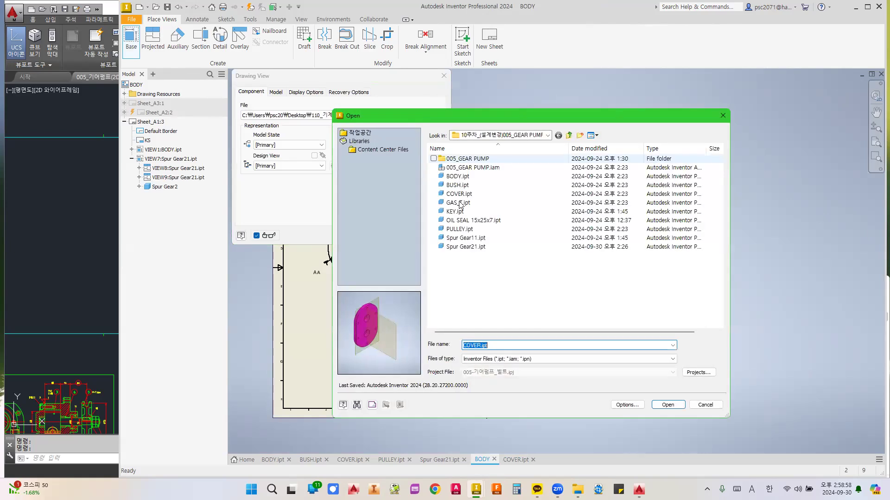
click(458, 203)
click(456, 194)
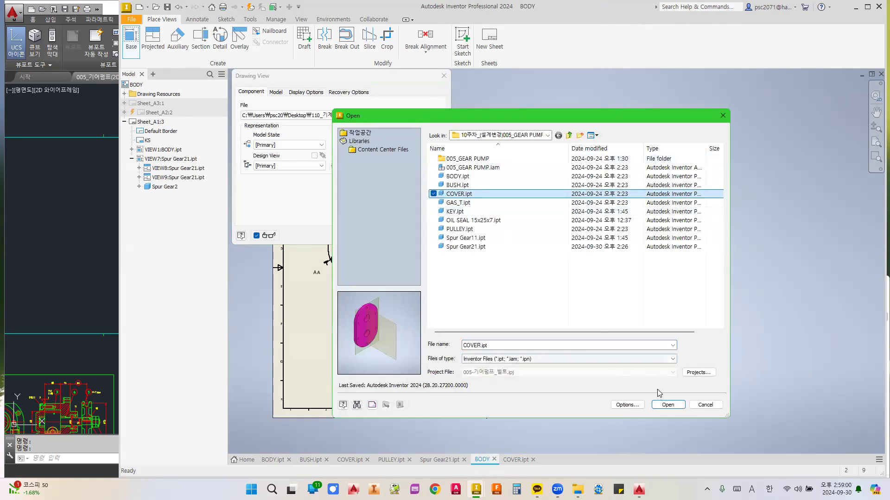
click(666, 405)
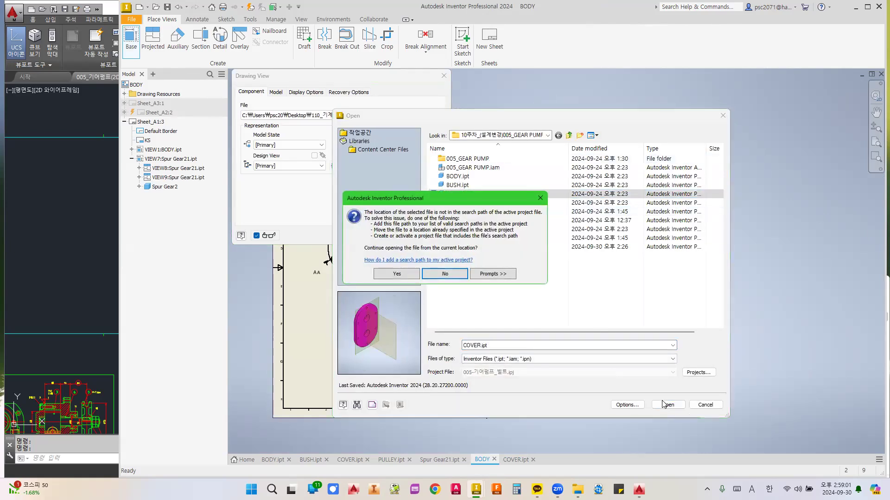
click(395, 275)
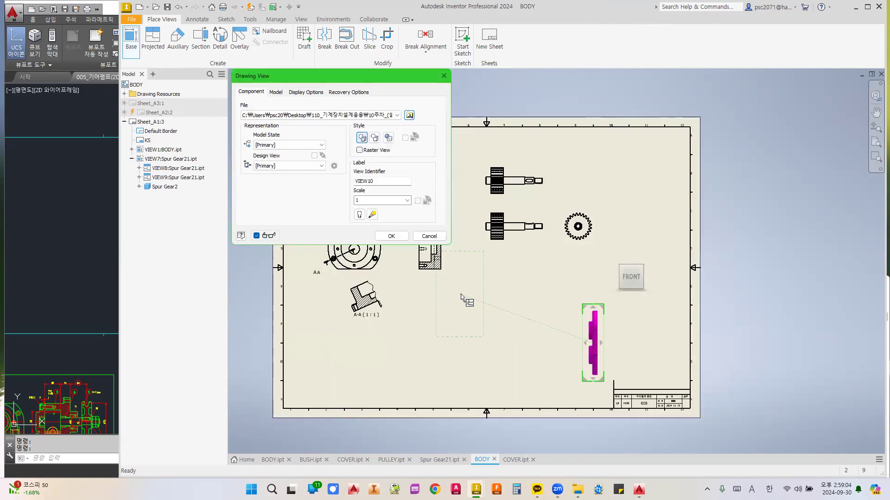
- Orient the cover's base view to Left at scale 1 and place it with projected views above and beside it
click(624, 272)
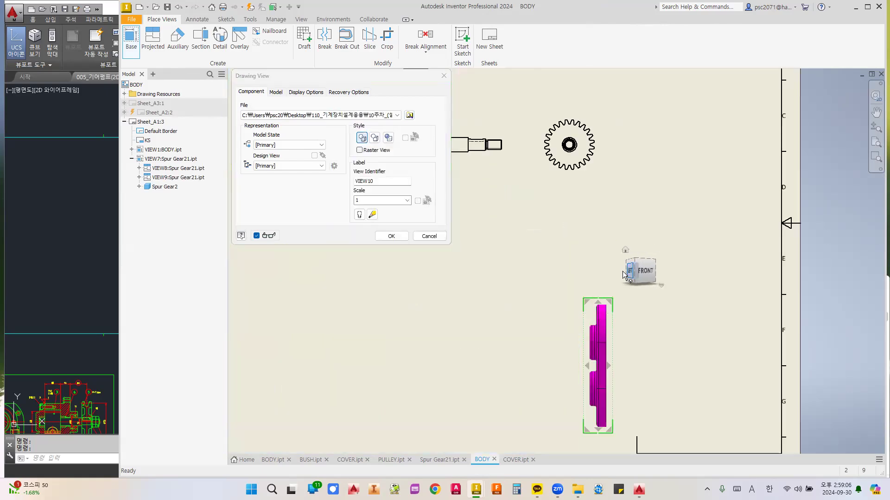
middle_drag(558, 269, 521, 210)
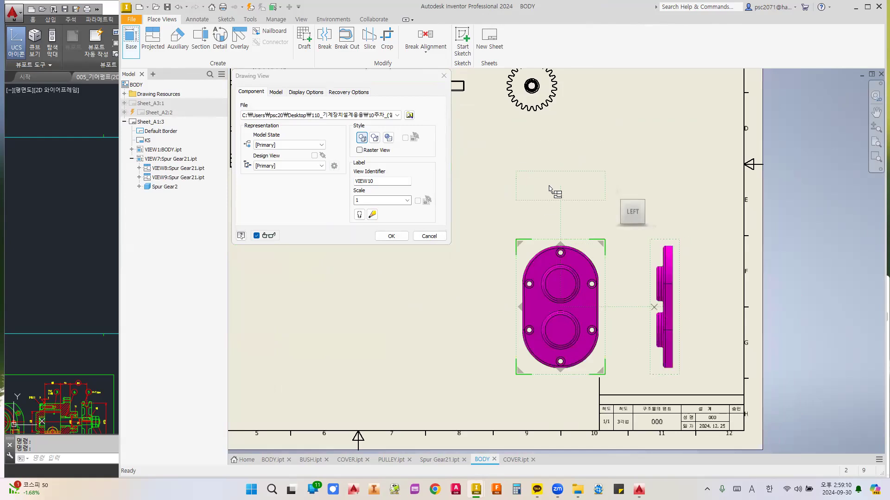
click(554, 198)
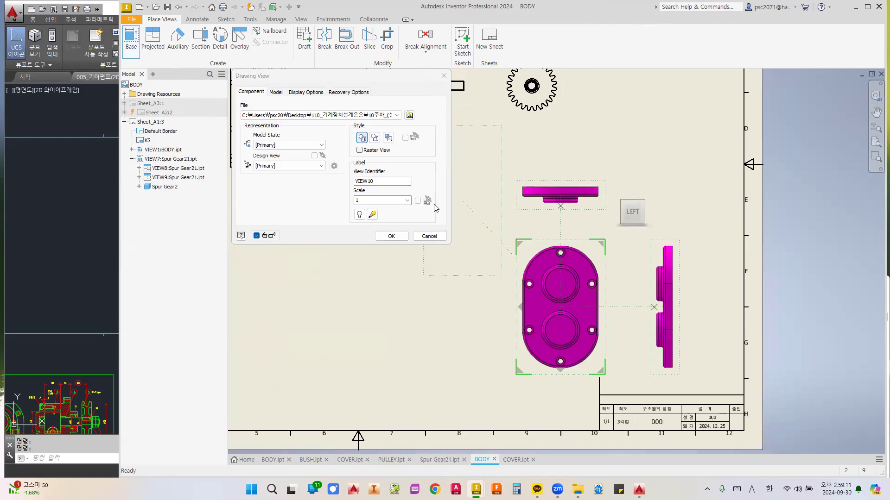
click(391, 237)
- Move the cover's three views together away from the title block, beneath the gear shaft's front view
scroll(407, 212, down, 1)
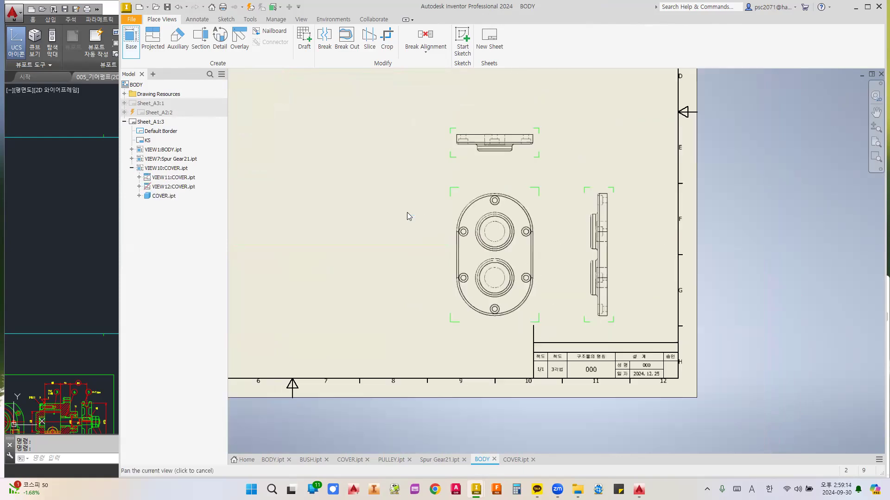
scroll(513, 229, up, 1)
drag(630, 287, 721, 385)
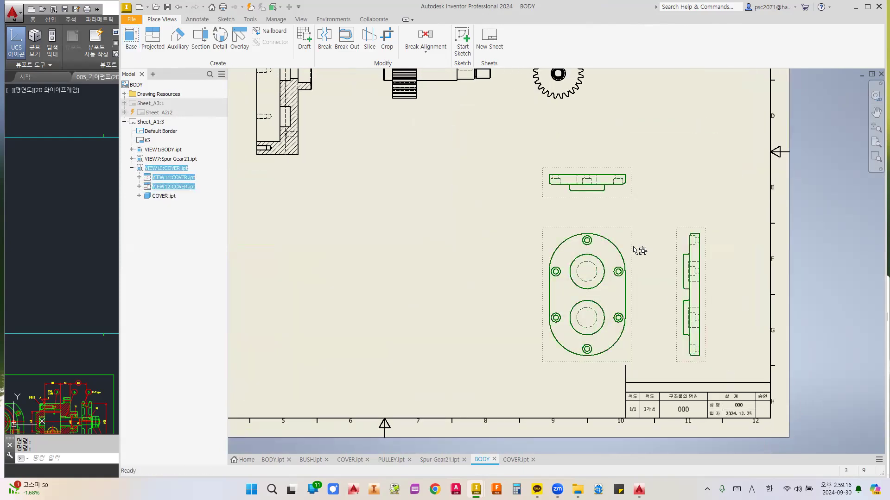
drag(630, 231, 476, 219)
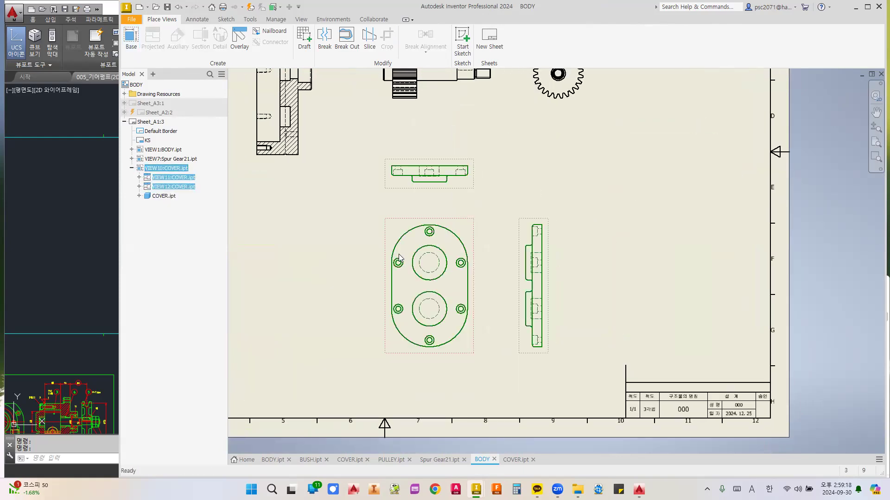
- Examine the bolt holes and hidden edges in the cover's three views
scroll(477, 218, up, 3)
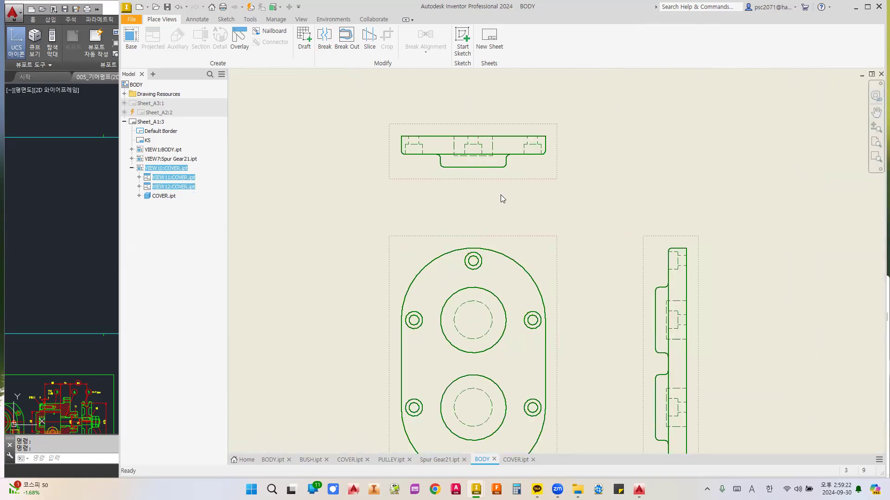
click(500, 211)
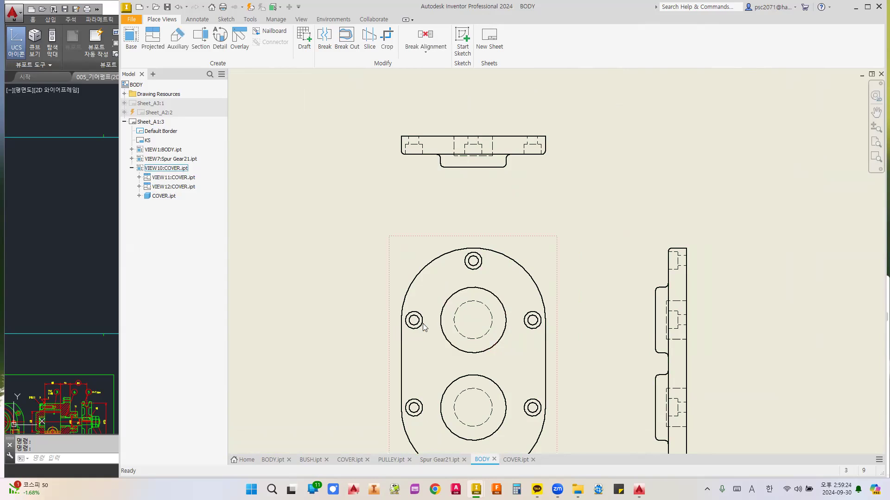
middle_drag(484, 329, 476, 272)
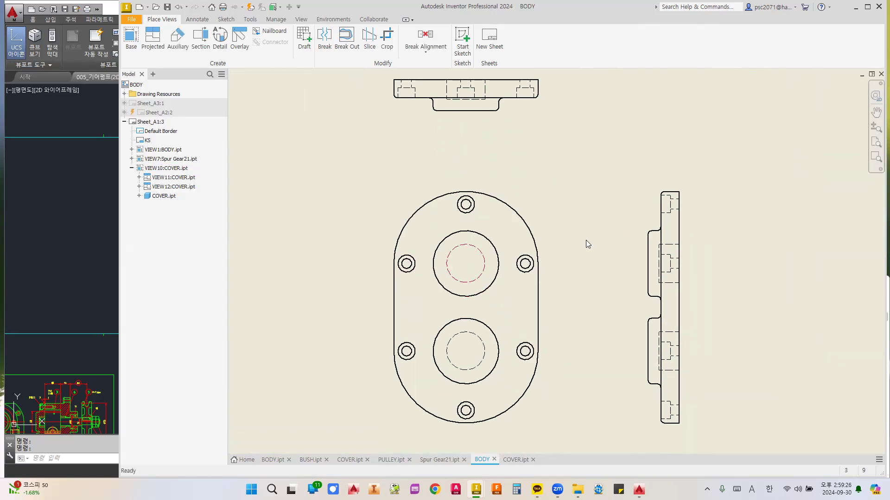
scroll(552, 202, down, 3)
scroll(547, 162, up, 4)
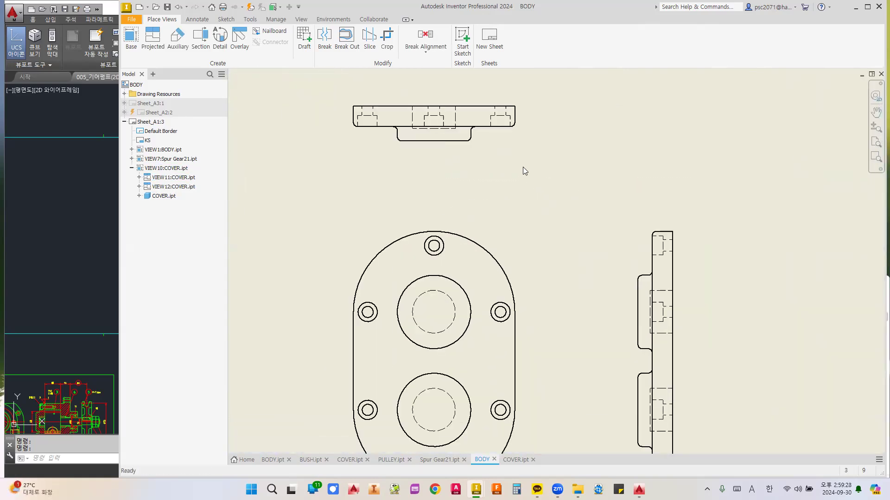
scroll(535, 200, down, 3)
scroll(535, 200, up, 3)
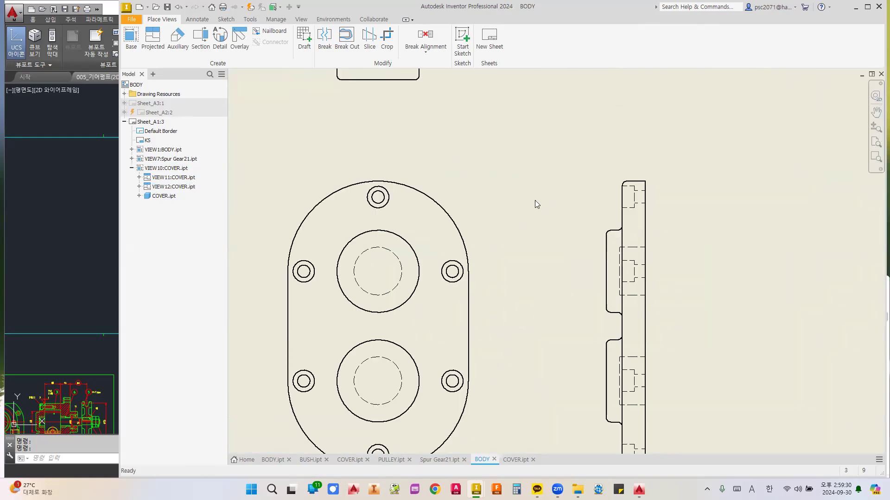
scroll(535, 201, down, 2)
- Sketch a rectangle enclosing the whole side view of the cover, attached to that view, and finish the sketch
mouse_move(541, 212)
middle_down()
mouse_move(522, 207)
mouse_move(488, 254)
middle_up()
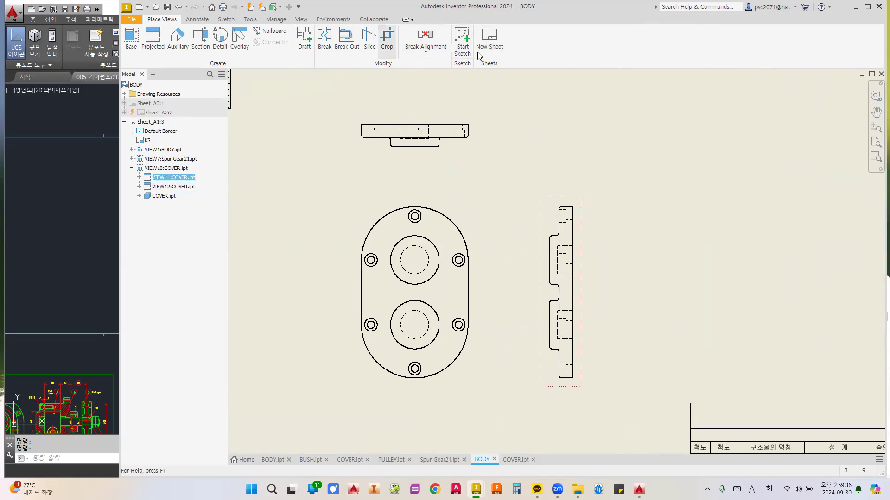
click(462, 41)
click(236, 42)
click(540, 188)
click(612, 408)
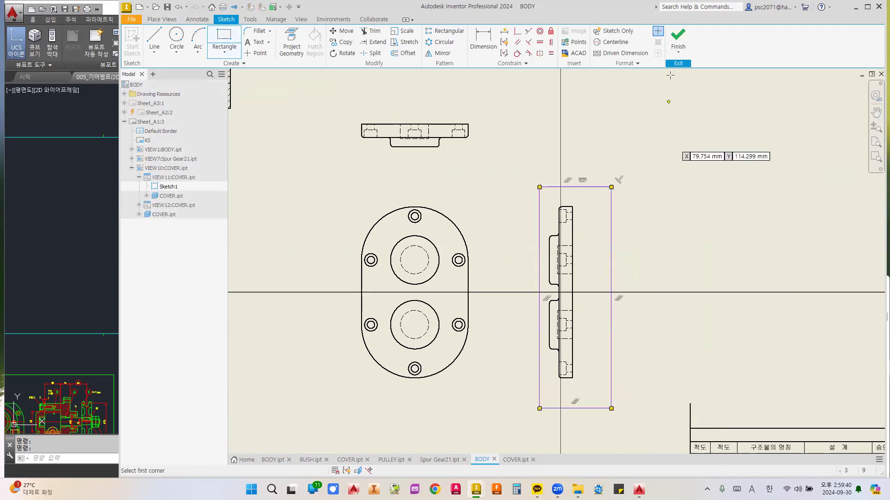
click(678, 41)
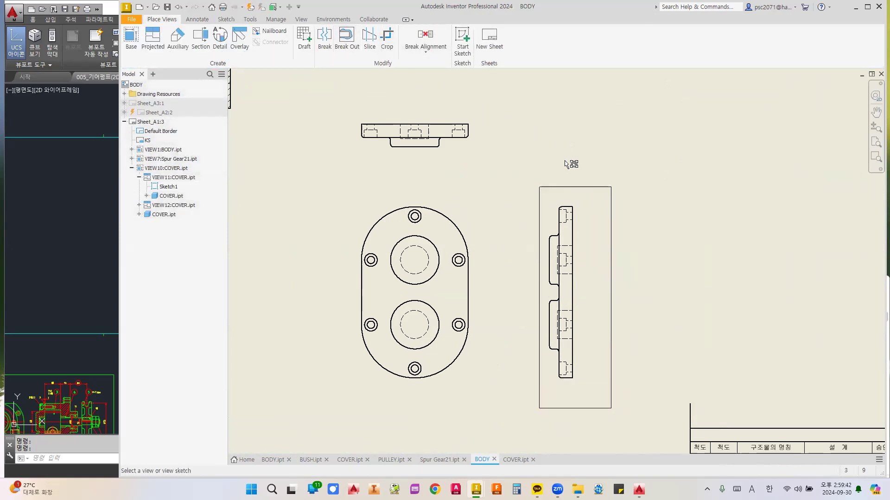
- Break out the cover's side view with the rectangle profile, using From Point depth 0 at the plate's upper edge
click(568, 203)
scroll(570, 207, up, 3)
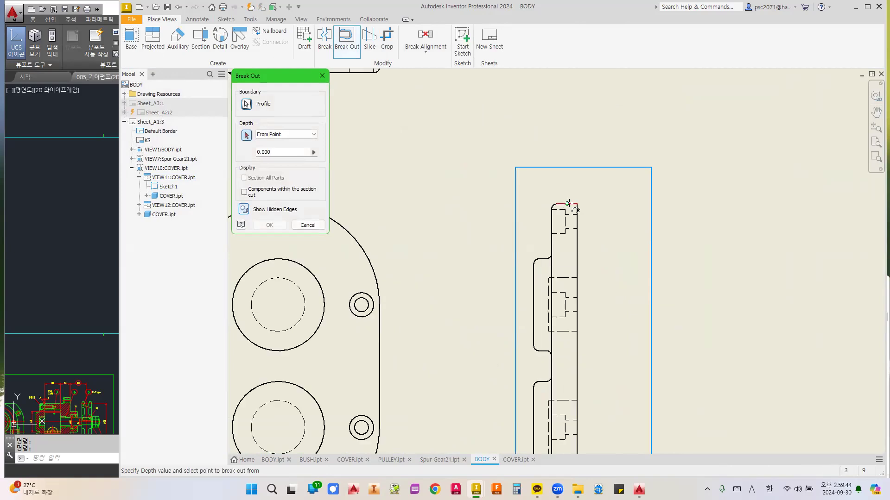
click(574, 204)
click(269, 224)
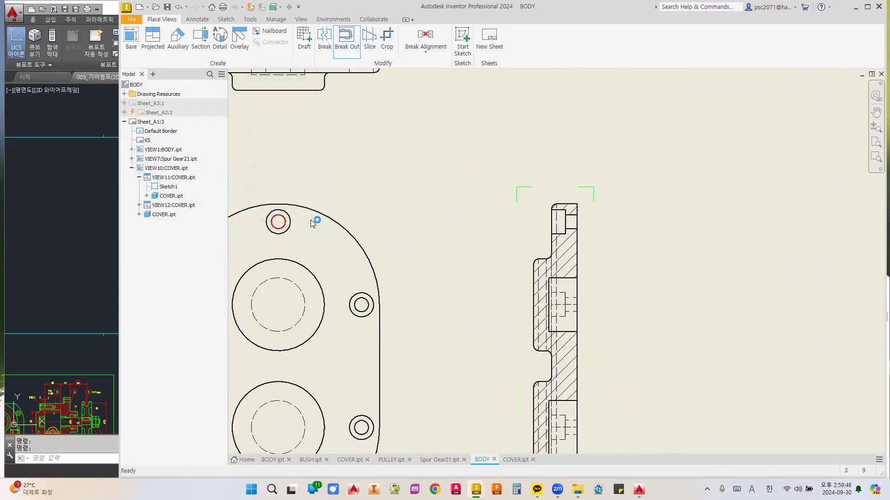
- Move the cover's three views together down the sheet, beneath the body's side section view
scroll(462, 152, down, 3)
scroll(460, 152, down, 2)
middle_drag(461, 152, 562, 197)
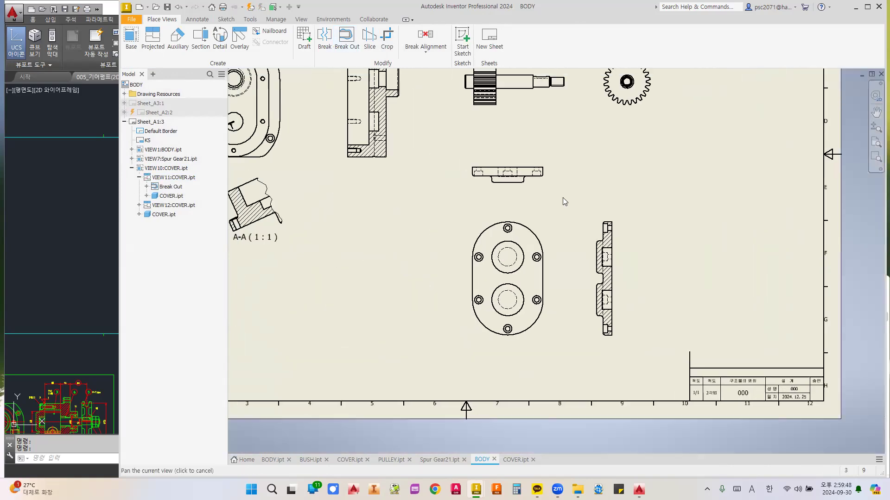
scroll(512, 156, up, 3)
scroll(503, 181, down, 3)
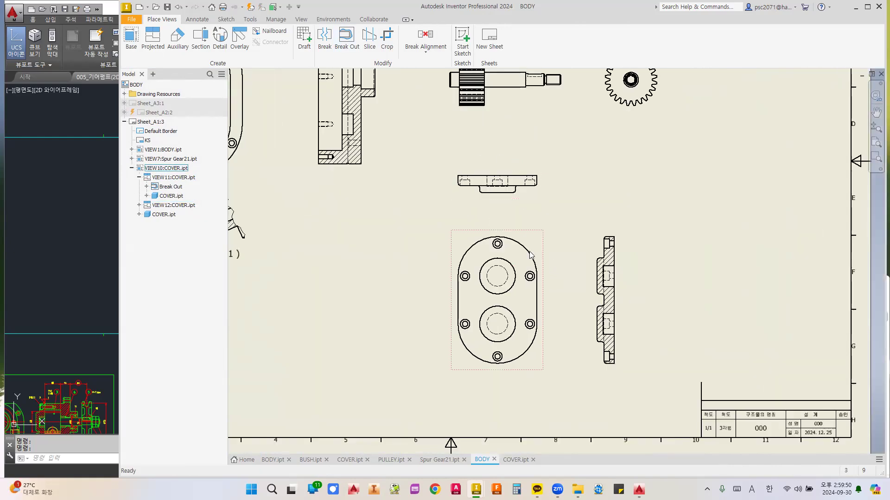
scroll(427, 285, up, 3)
scroll(428, 275, down, 3)
middle_drag(559, 244, 687, 251)
drag(522, 209, 667, 377)
drag(598, 347, 515, 378)
middle_drag(515, 378, 484, 382)
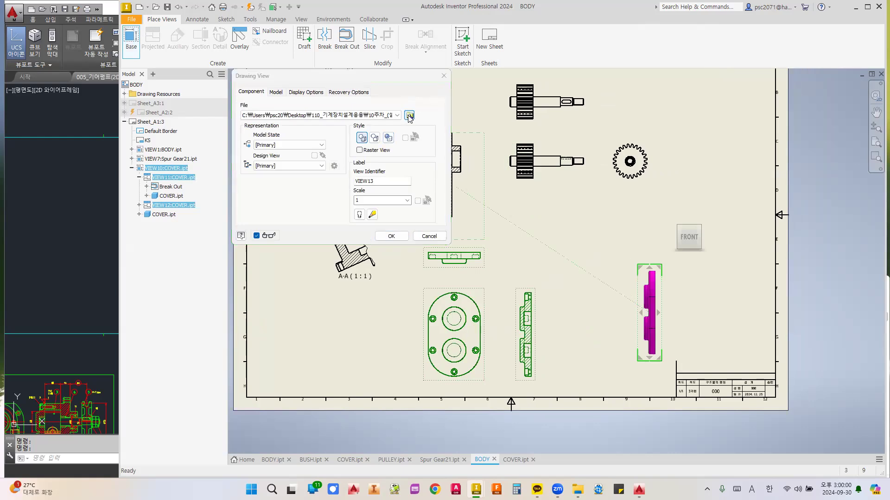
- Load PULLEY.ipt as the model for a new base view, accepting its location outside the project search path
click(409, 116)
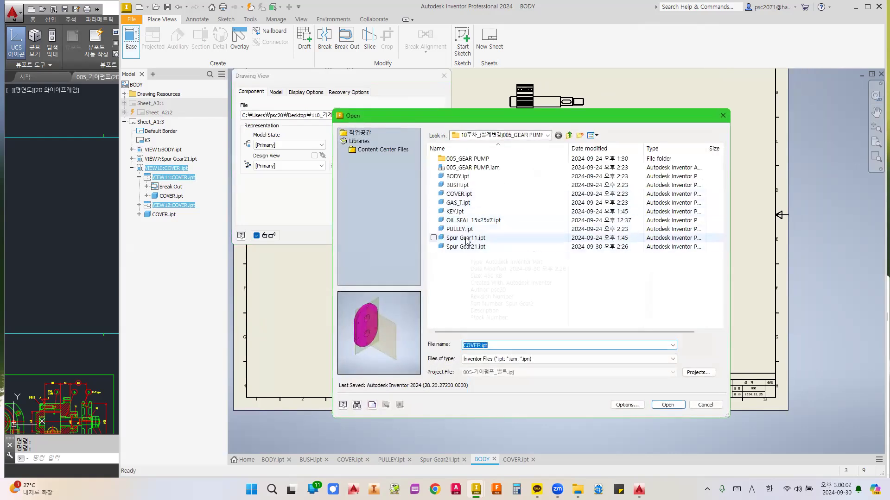
click(466, 230)
click(672, 405)
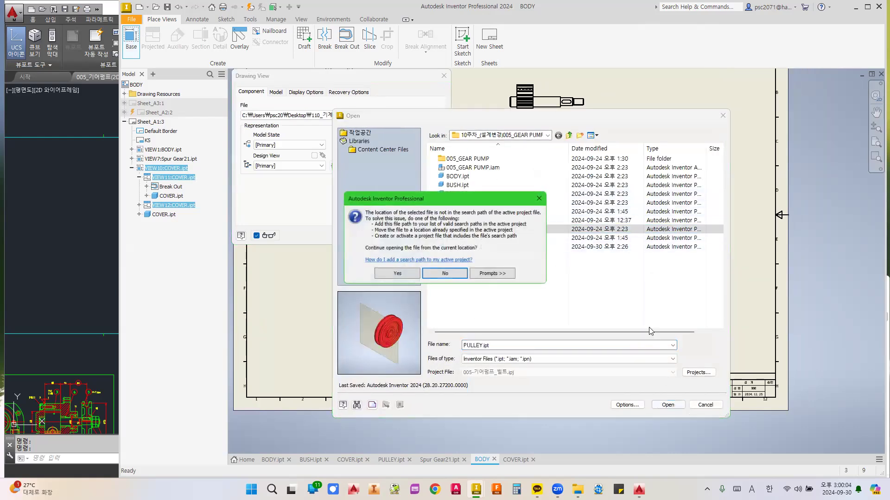
click(420, 275)
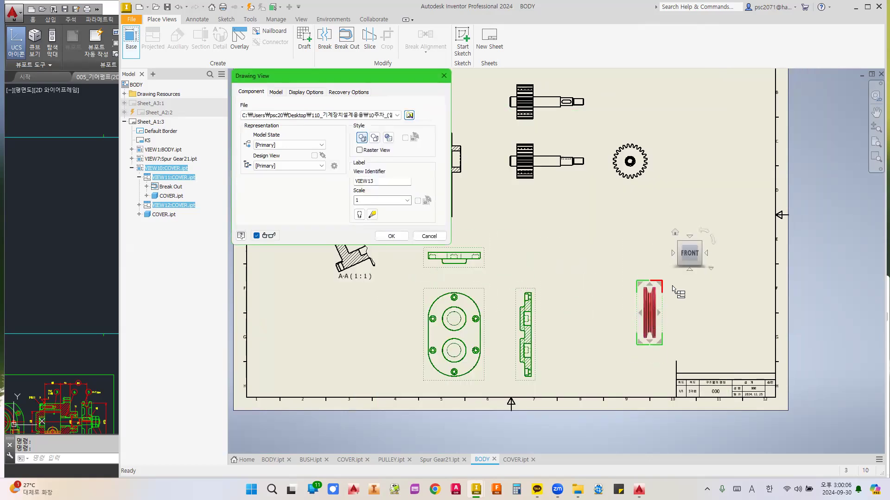
- Orient the pulley's base view to Left at scale 1 and place it near the title block with a projected side view
scroll(668, 255, down, 3)
click(674, 251)
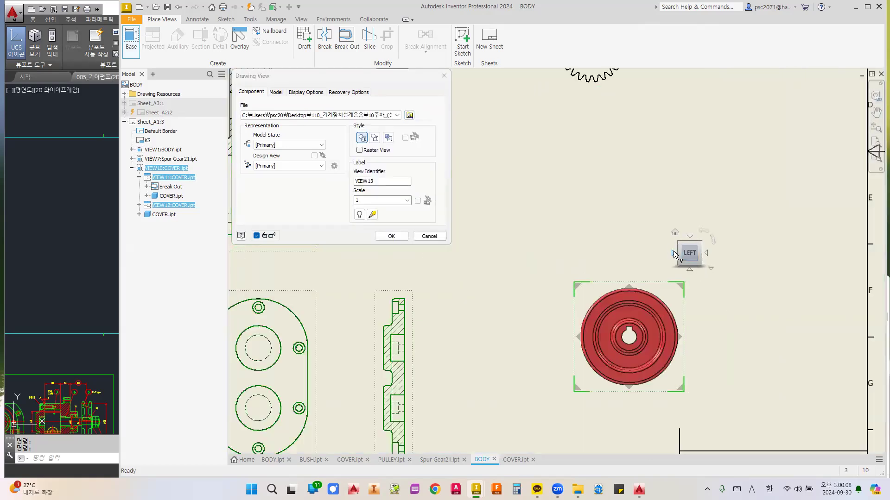
mouse_move(726, 261)
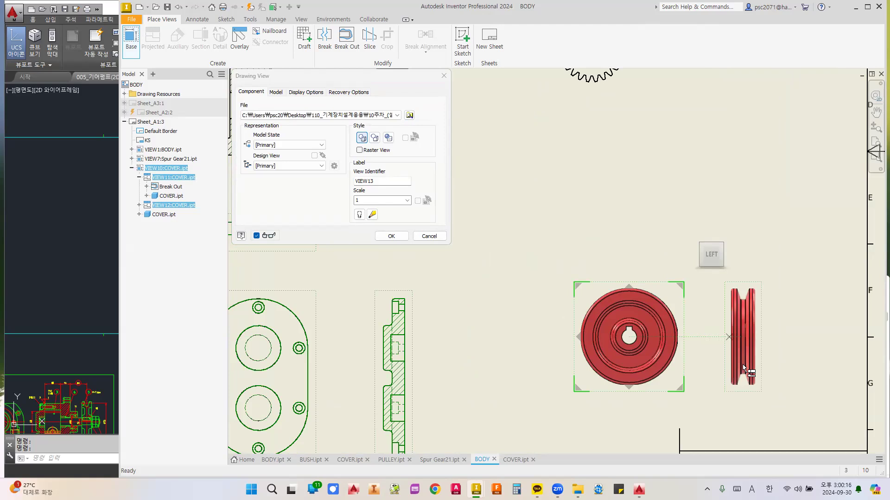
click(391, 236)
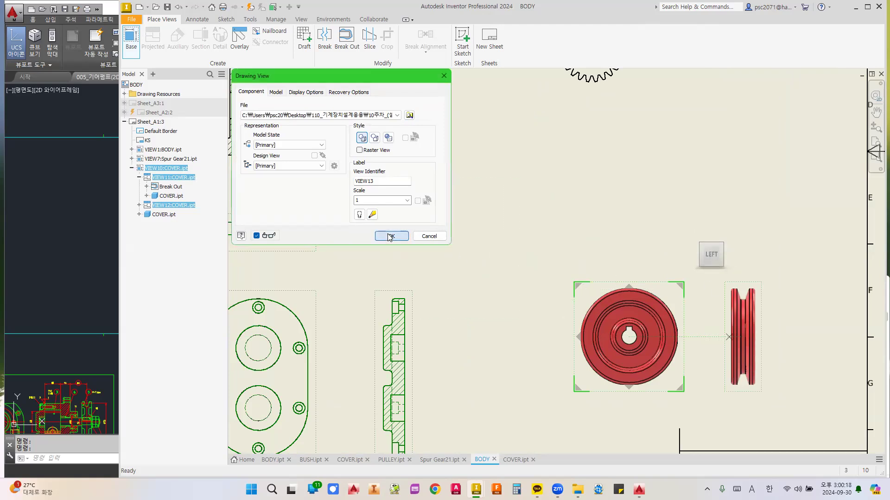
middle_drag(742, 296, 539, 226)
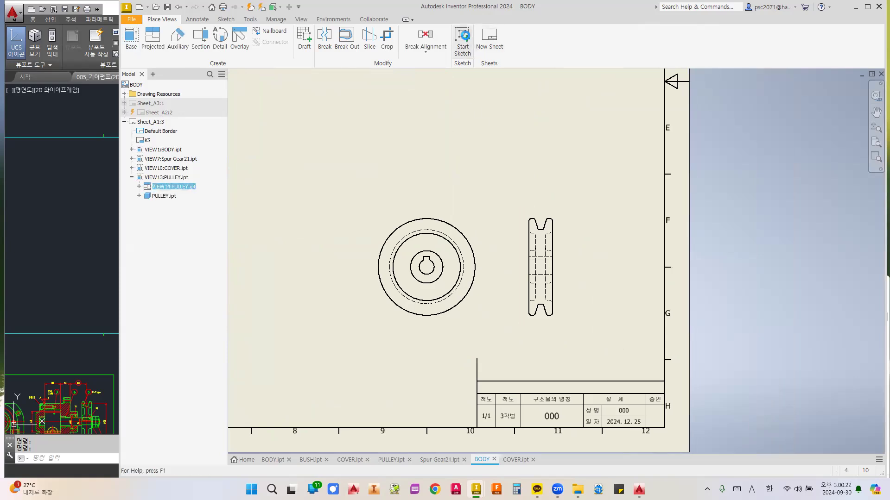
- Sketch a rectangle enclosing the pulley's side view and finish the sketch
click(224, 37)
click(501, 169)
click(568, 332)
click(677, 39)
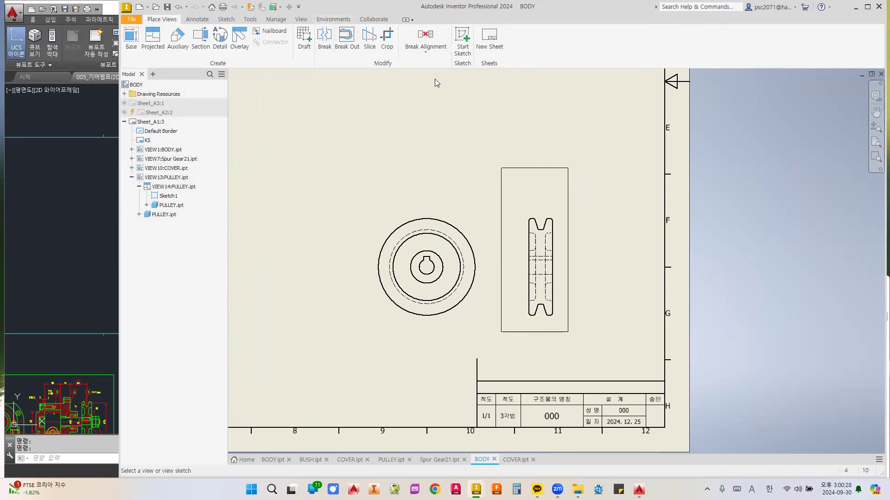
- Break out the pulley's side view with the rectangle profile, using From Point depth 0 at the pulley's outline
click(556, 217)
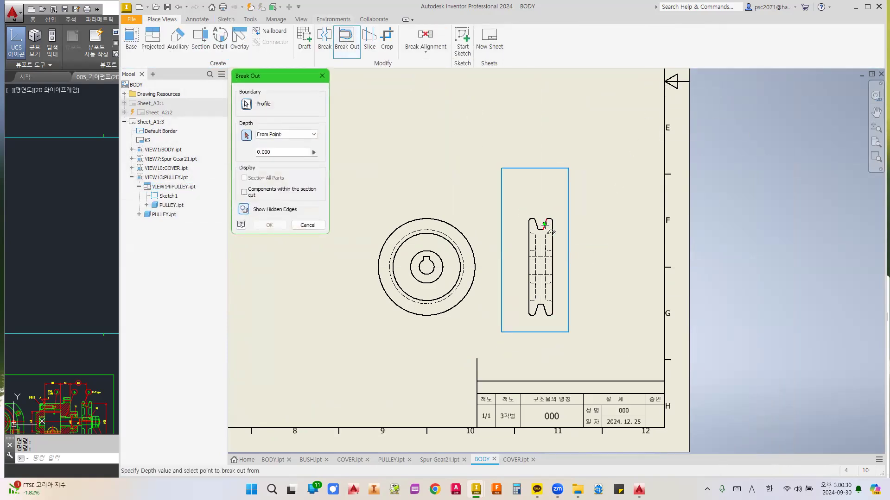
scroll(534, 215, up, 5)
click(268, 226)
scroll(431, 179, down, 5)
middle_drag(432, 179, 630, 194)
scroll(618, 193, up, 3)
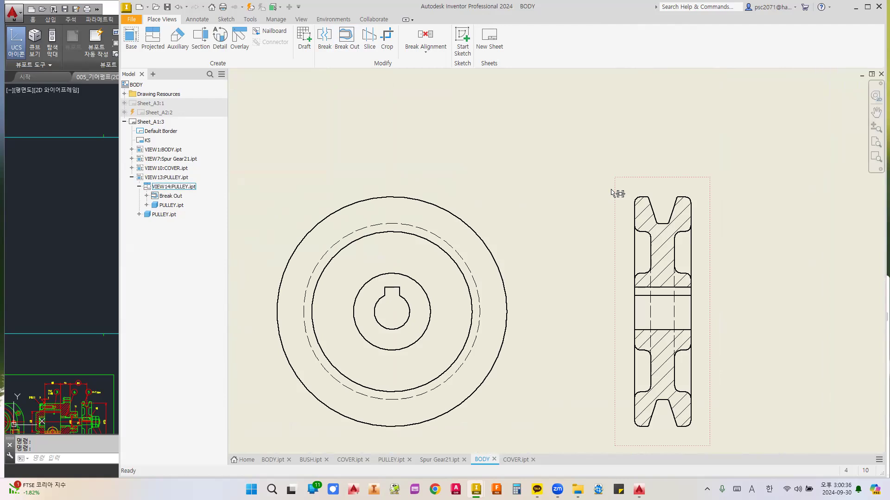
- Move the pulley's two views up the sheet, farther above the title block
scroll(616, 193, down, 3)
scroll(575, 182, down, 4)
middle_drag(589, 191, 630, 271)
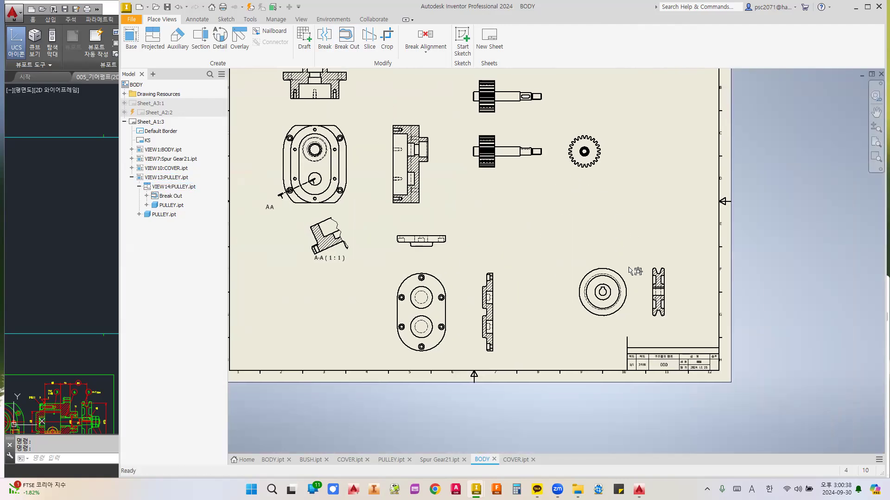
drag(618, 266, 627, 204)
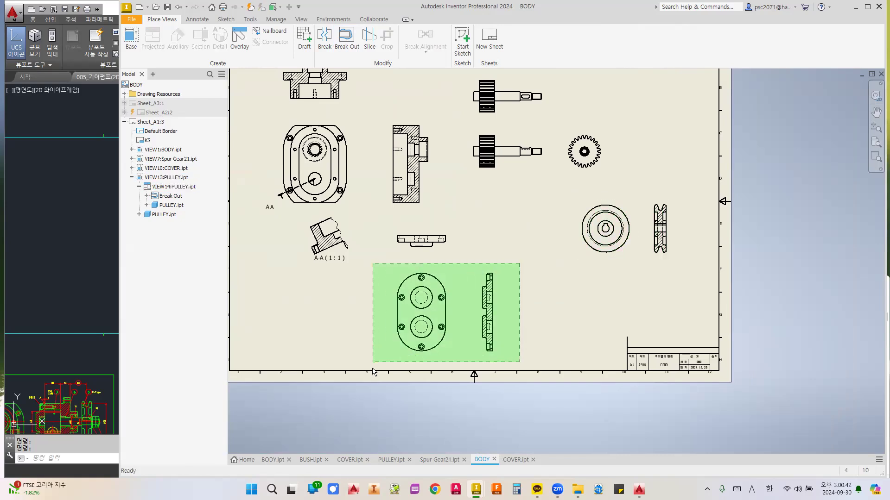
- Move the cover's views together sideways, closer to the title block and clear of the body's section view
click(457, 269)
drag(457, 269, 540, 273)
scroll(539, 273, down, 6)
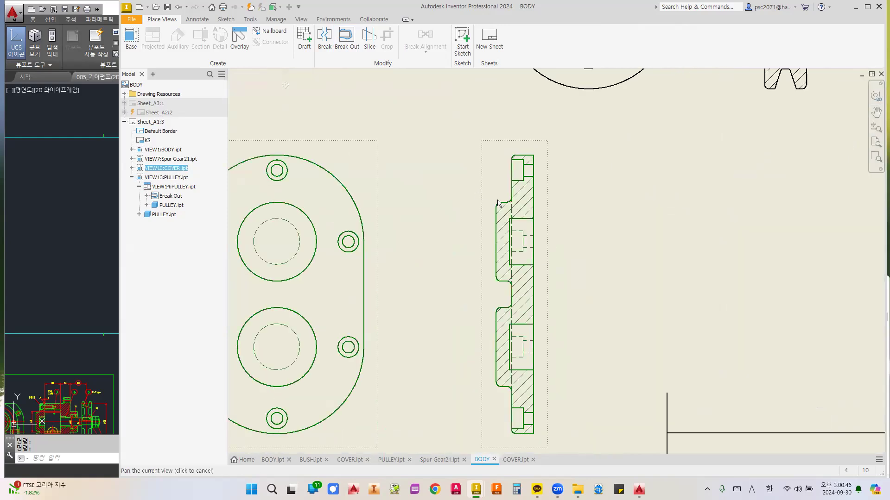
key(Escape)
- Hide the dashed bolt-hole lines inside both bearing recesses of the cover's side section view
middle_drag(537, 223, 631, 213)
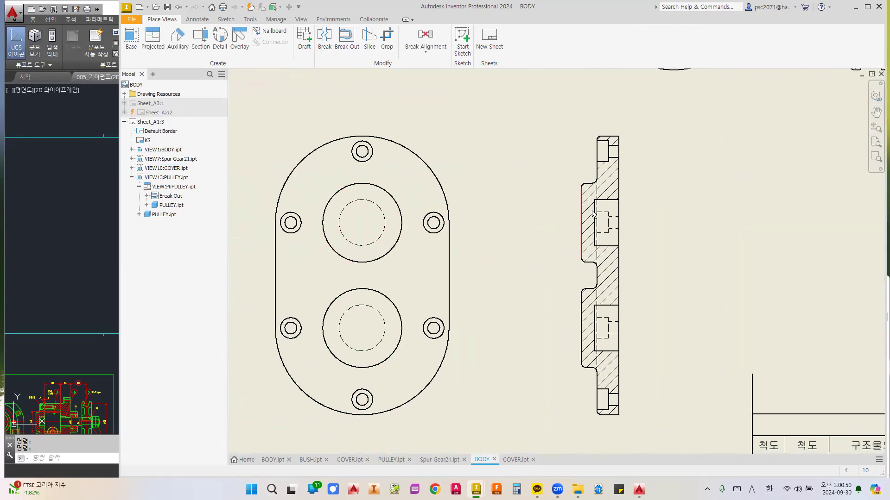
scroll(605, 211, down, 5)
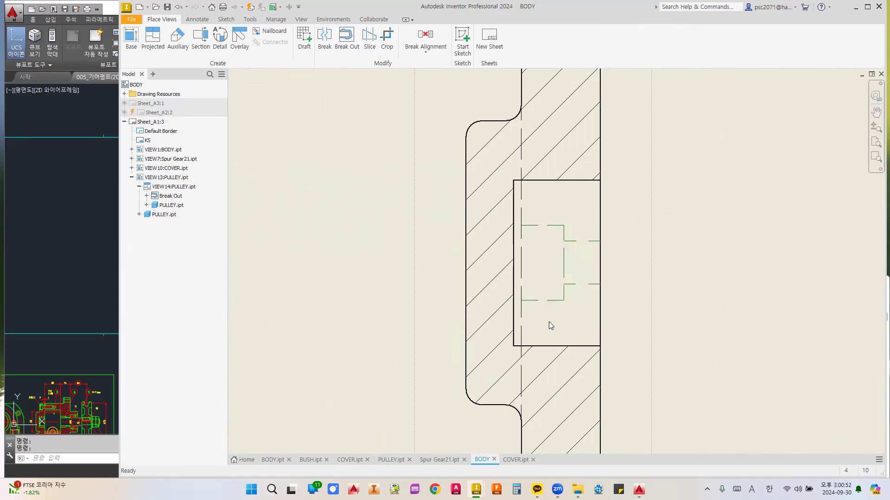
right_click(563, 291)
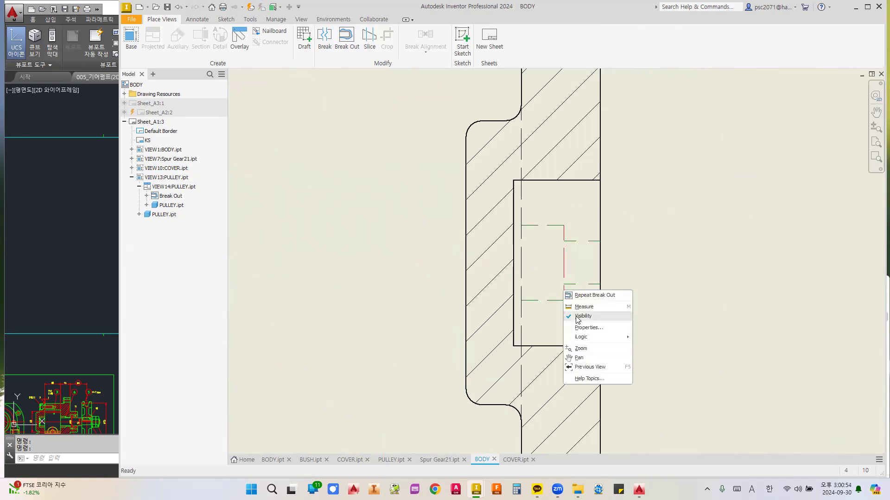
click(596, 369)
scroll(548, 251, down, 5)
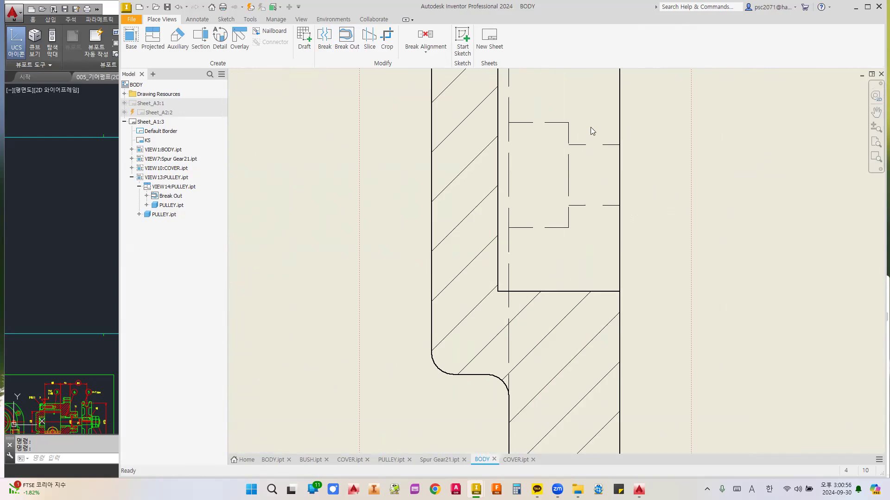
right_click(545, 234)
click(576, 258)
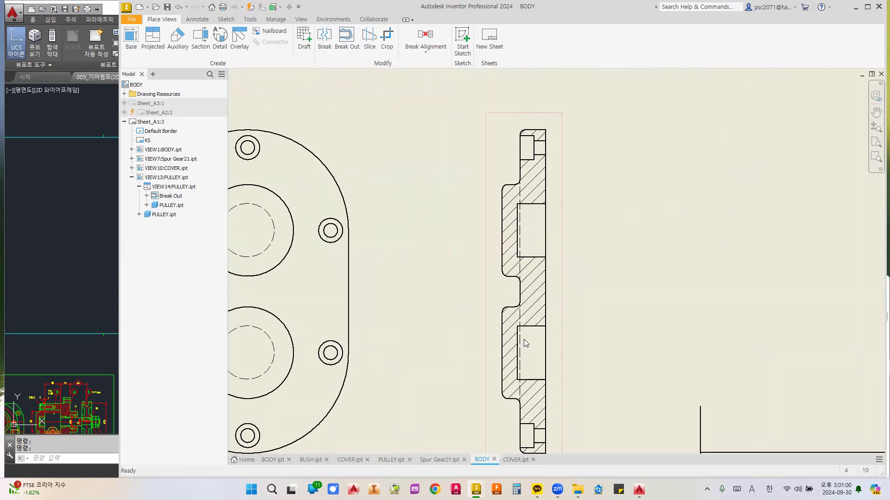
- Try to hide the long vertical dashed line in the cover's side section view
right_click(520, 312)
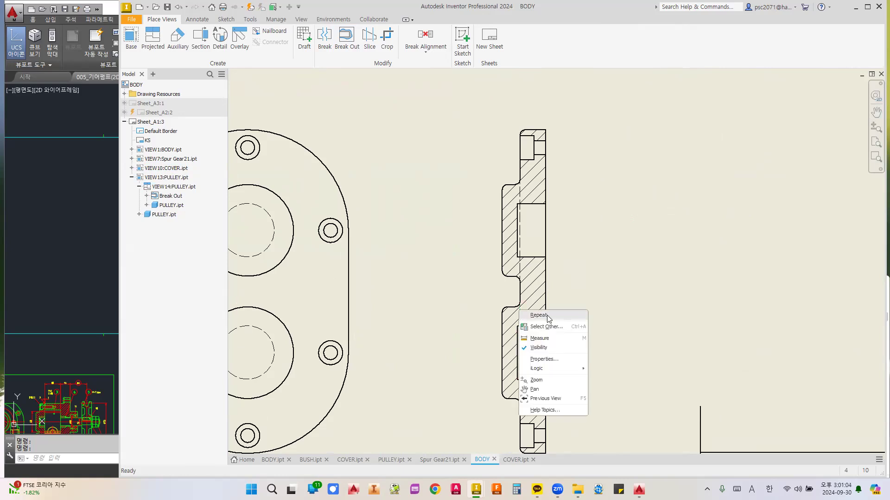
click(551, 348)
middle_drag(552, 352, 522, 295)
scroll(523, 295, up, 3)
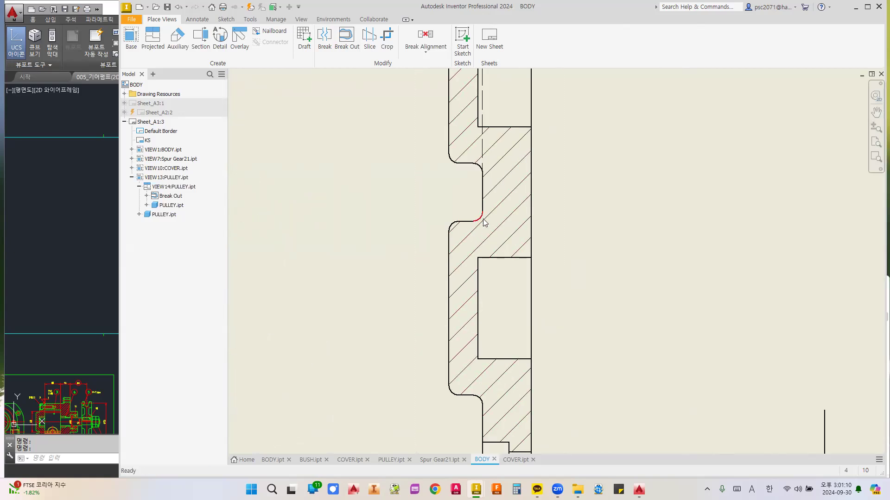
scroll(482, 237, down, 2)
mouse_move(451, 233)
middle_down()
mouse_move(658, 231)
mouse_move(561, 259)
middle_up()
middle_drag(504, 266, 460, 269)
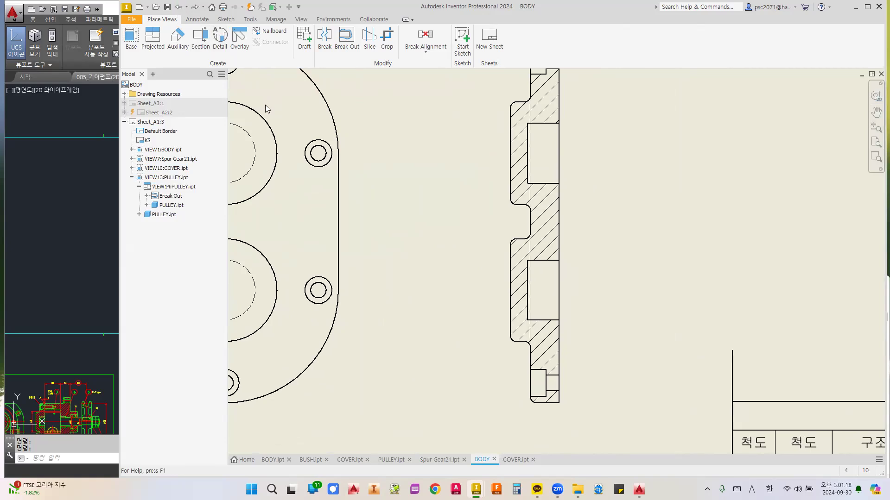
- Hide the two vertical dashed lines crossing the bore in the pulley's side section view
scroll(377, 149, down, 5)
scroll(401, 124, up, 2)
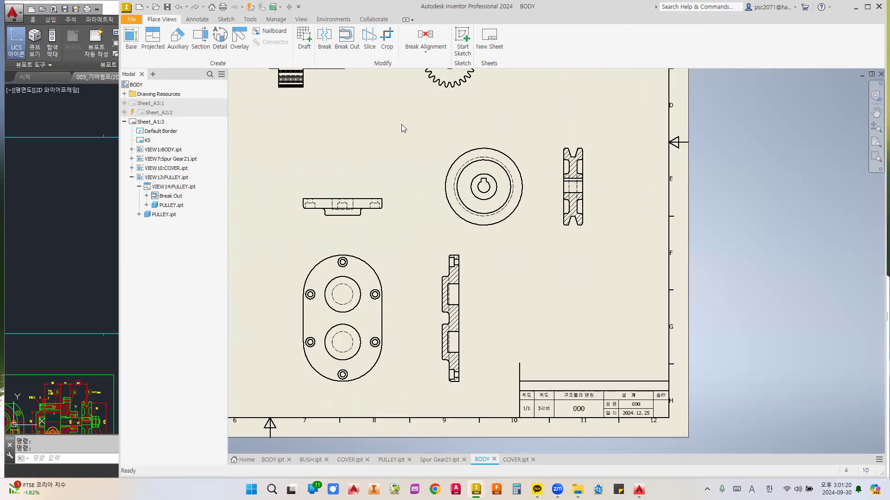
scroll(501, 176, up, 4)
scroll(469, 218, down, 2)
scroll(594, 204, up, 2)
scroll(594, 204, down, 1)
scroll(694, 208, up, 2)
scroll(695, 209, down, 1)
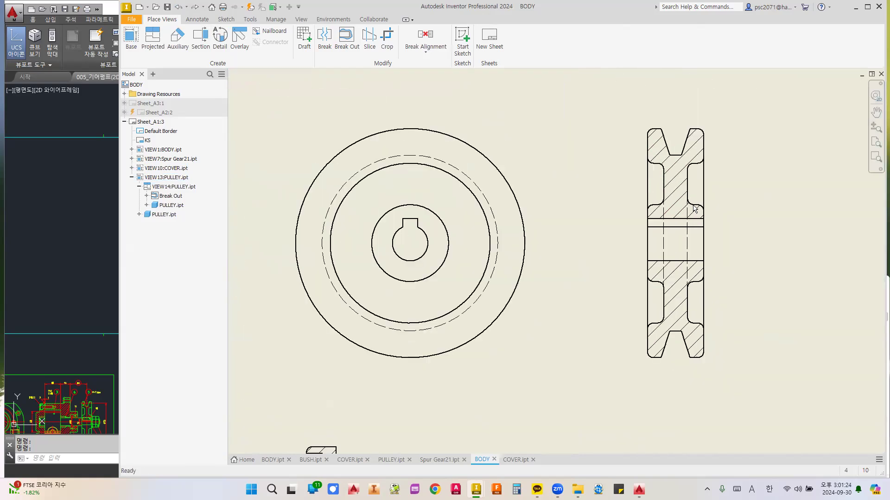
right_click(688, 241)
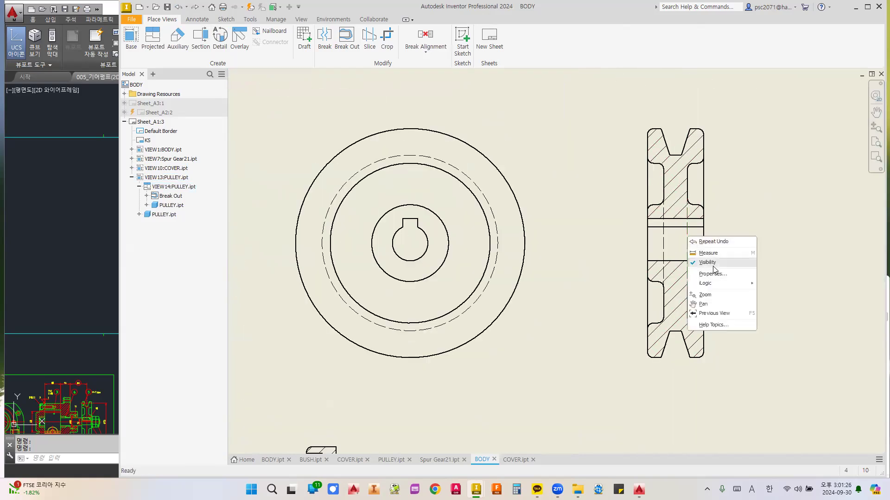
click(700, 260)
right_click(665, 239)
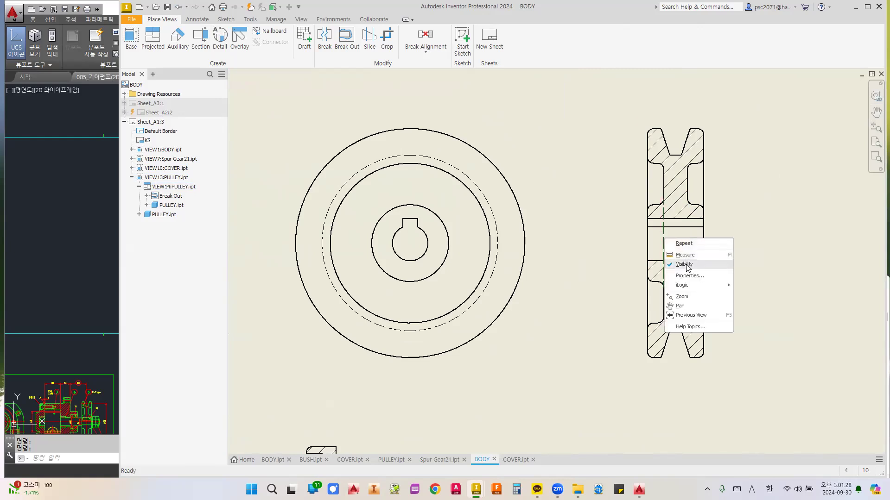
click(689, 268)
- Hide every circle of the pulley's front view except the bore and keyway outline
middle_drag(425, 191, 476, 192)
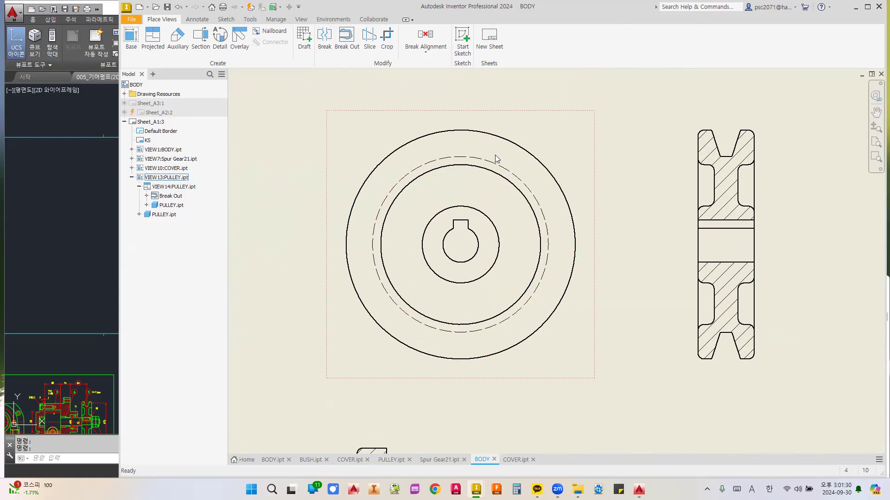
drag(561, 149, 489, 235)
right_click(491, 229)
click(510, 254)
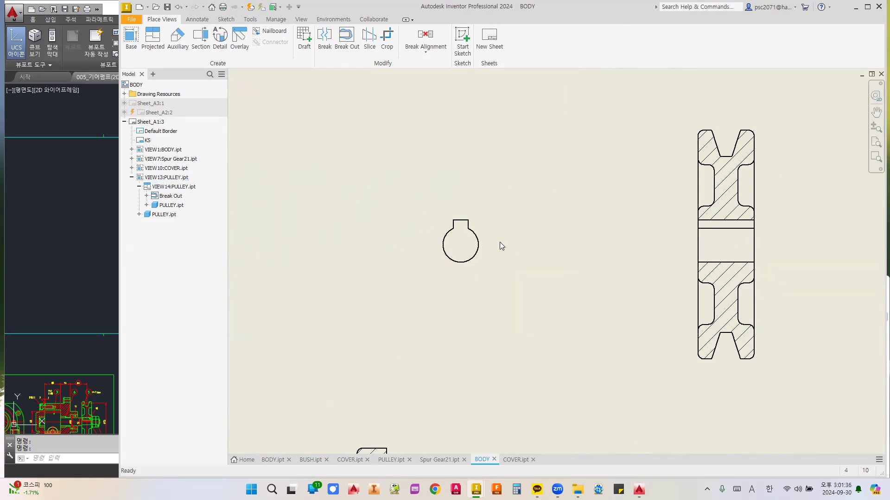
- Crop the gear shaft's top view to a rectangle just around the key slot
scroll(482, 231, down, 3)
scroll(456, 207, up, 5)
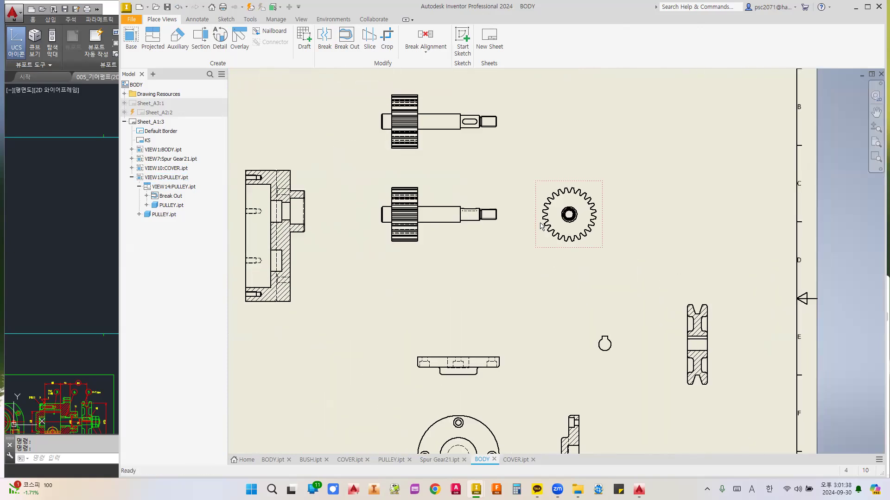
scroll(558, 279, up, 5)
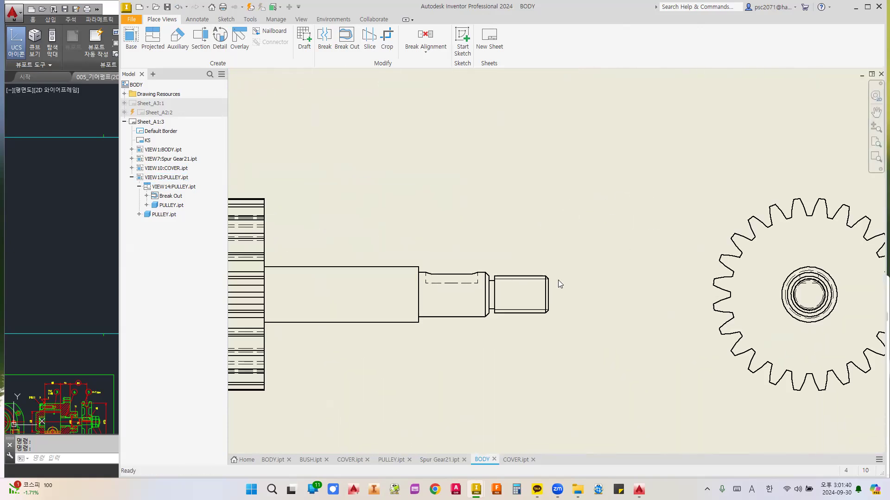
scroll(641, 270, down, 4)
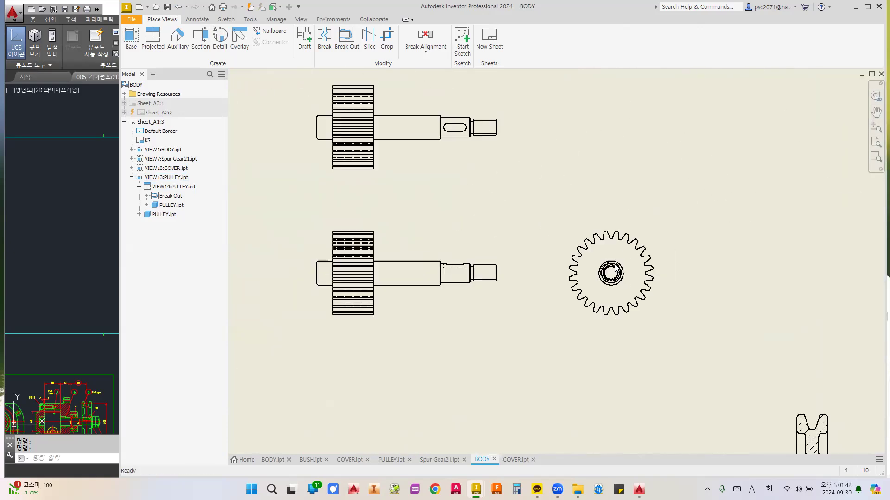
scroll(424, 280, up, 2)
scroll(490, 184, down, 2)
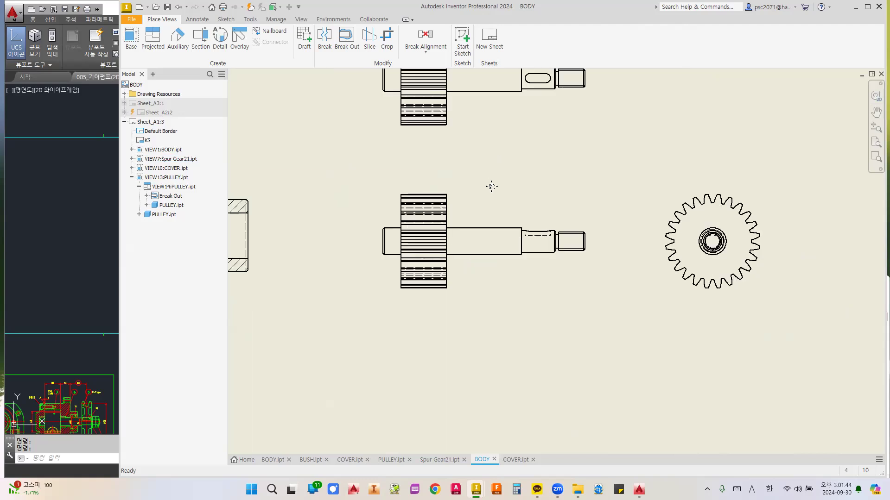
scroll(551, 161, up, 3)
middle_drag(552, 161, 689, 284)
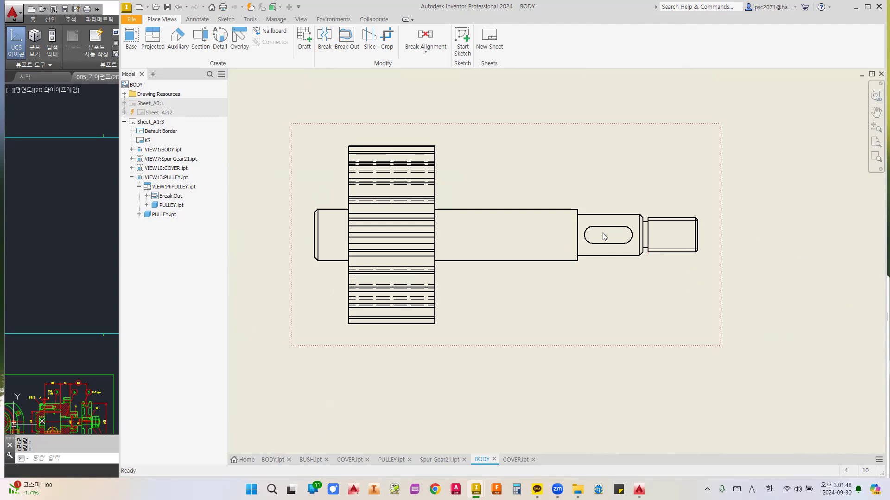
middle_drag(604, 236, 552, 239)
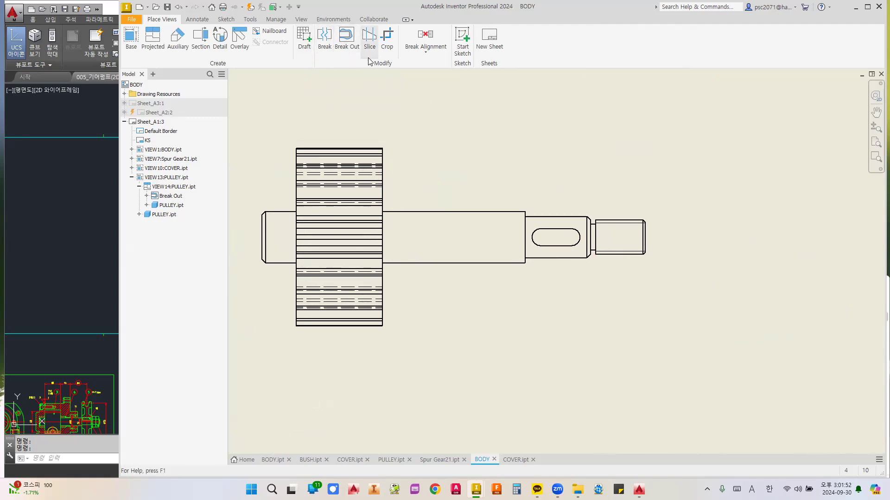
click(387, 35)
scroll(531, 229, up, 3)
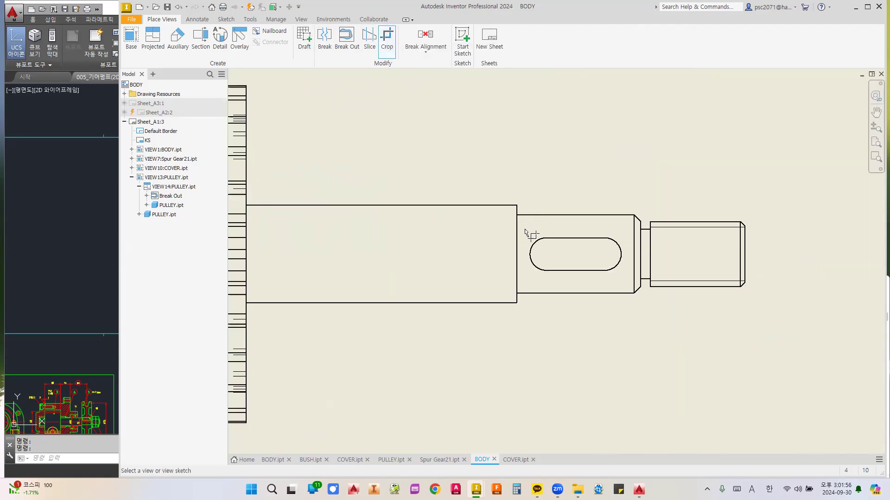
scroll(550, 248, down, 4)
click(547, 249)
scroll(547, 249, up, 4)
click(516, 237)
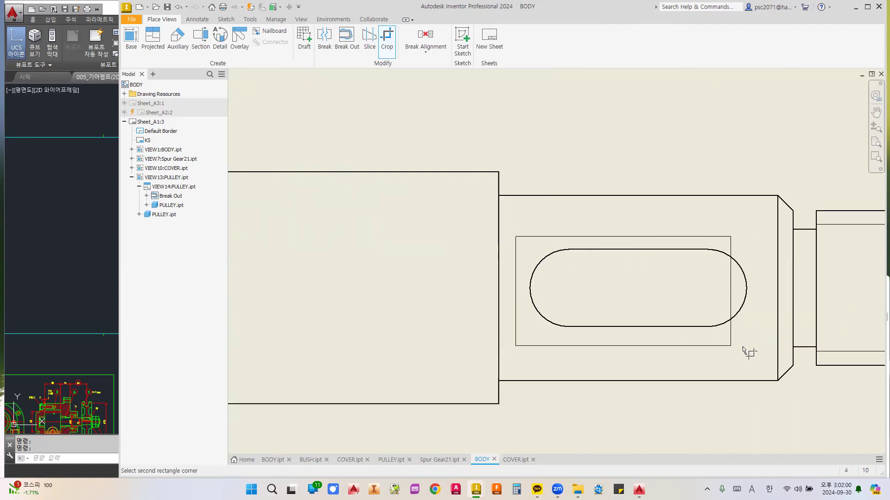
click(757, 343)
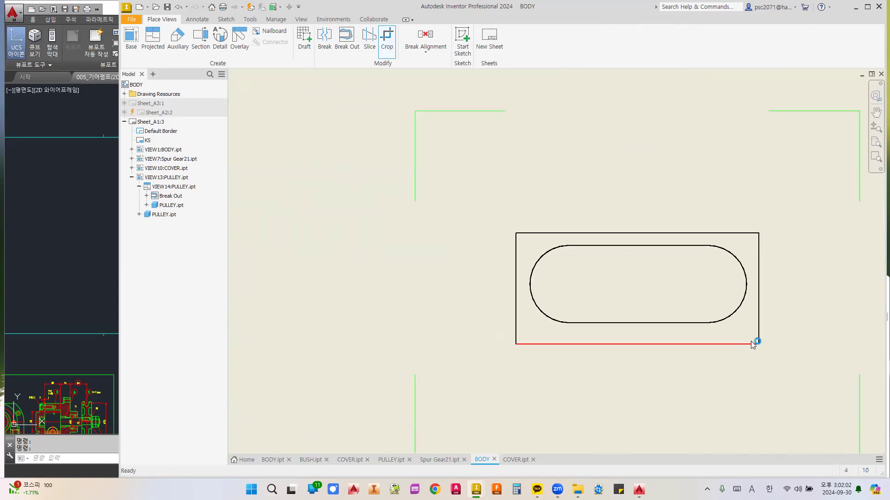
- Hide the crop boundary lines around the key slot so that only the slot outline is drawn
scroll(663, 288, down, 5)
scroll(574, 223, up, 4)
middle_drag(546, 206, 522, 182)
right_click(580, 200)
click(598, 226)
drag(671, 272, 512, 257)
right_click(511, 257)
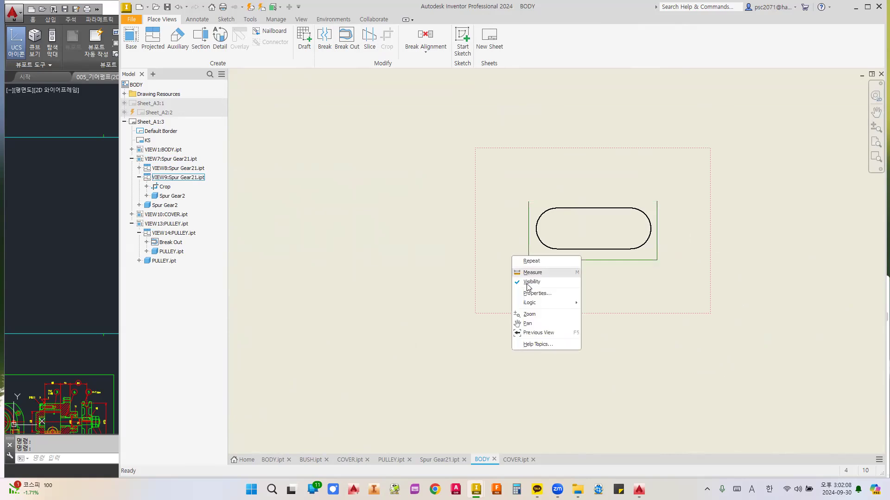
click(529, 283)
- Move the key slot view down the sheet to sit just above the gear shaft's front view
scroll(532, 255, down, 6)
scroll(544, 248, down, 3)
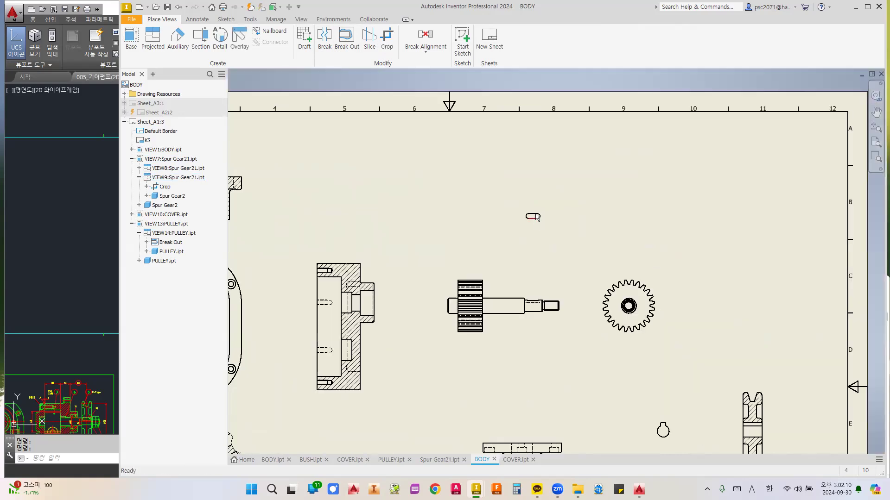
click(538, 222)
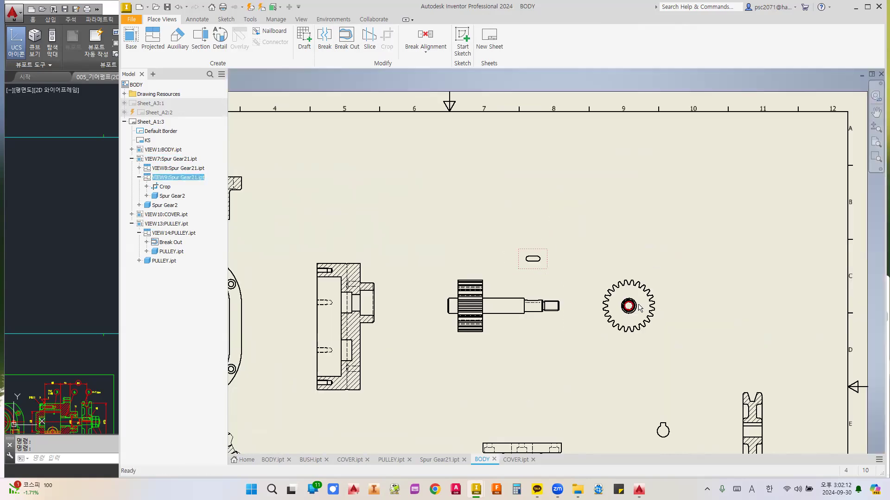
- Hide the curved dashed line beside the upper bolt hole in the body's side section view
scroll(640, 300, up, 3)
scroll(403, 287, down, 3)
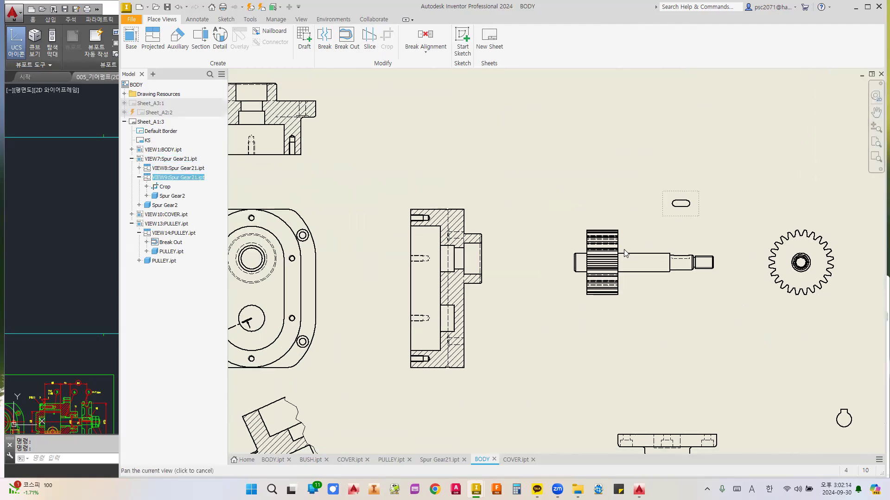
scroll(622, 279, up, 5)
scroll(622, 280, down, 3)
mouse_move(418, 263)
middle_down()
mouse_move(550, 215)
mouse_move(598, 216)
mouse_move(562, 179)
middle_up()
scroll(593, 202, up, 4)
scroll(590, 183, down, 3)
scroll(562, 179, up, 5)
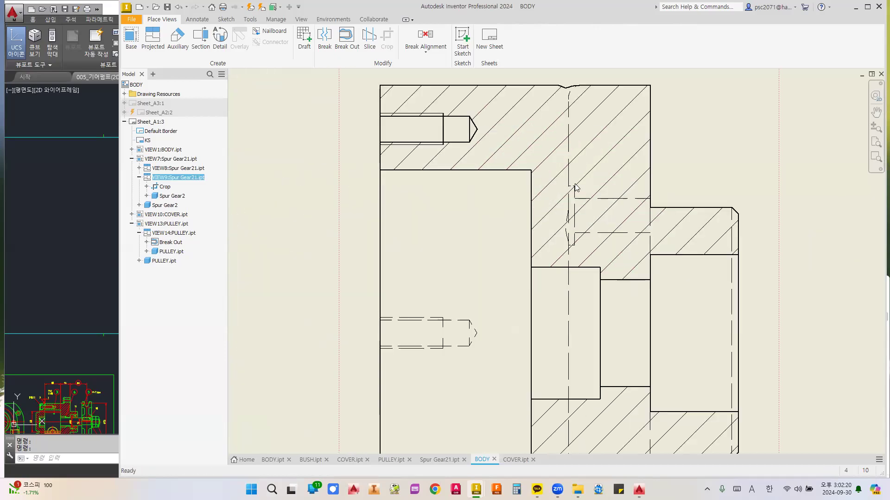
scroll(568, 221, up, 3)
right_click(566, 217)
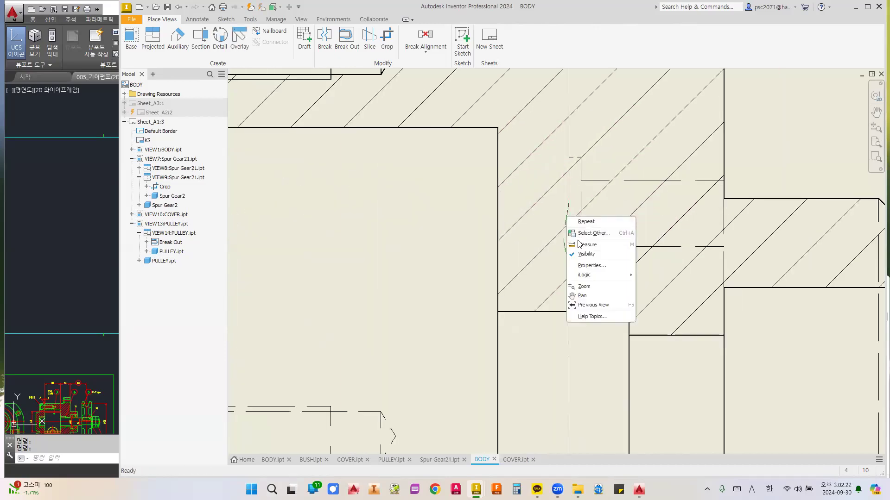
click(580, 256)
middle_drag(555, 122, 540, 209)
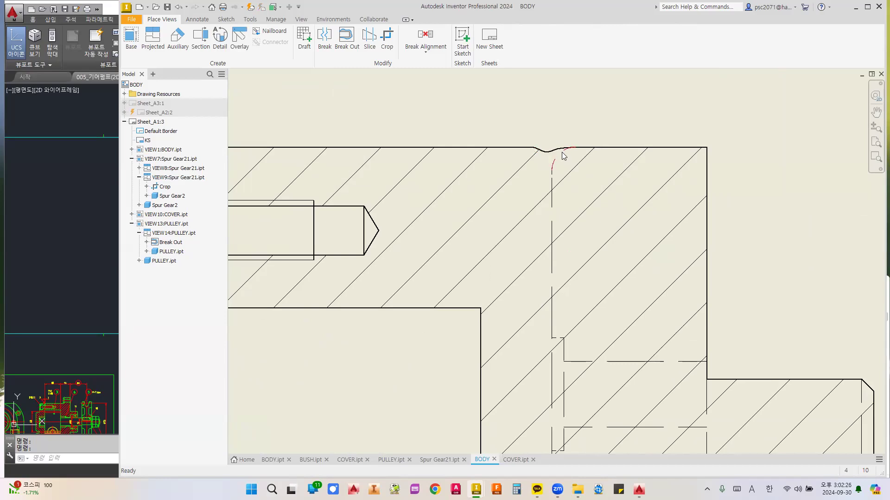
- Hide the two dashed tapped holes inside the cavity of the body's side section view
scroll(566, 158, down, 5)
scroll(517, 176, up, 3)
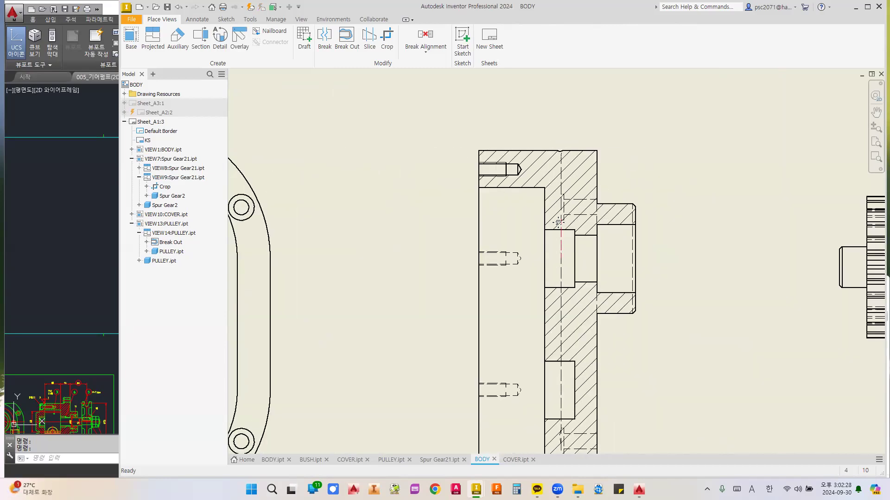
drag(510, 160, 471, 342)
right_click(471, 342)
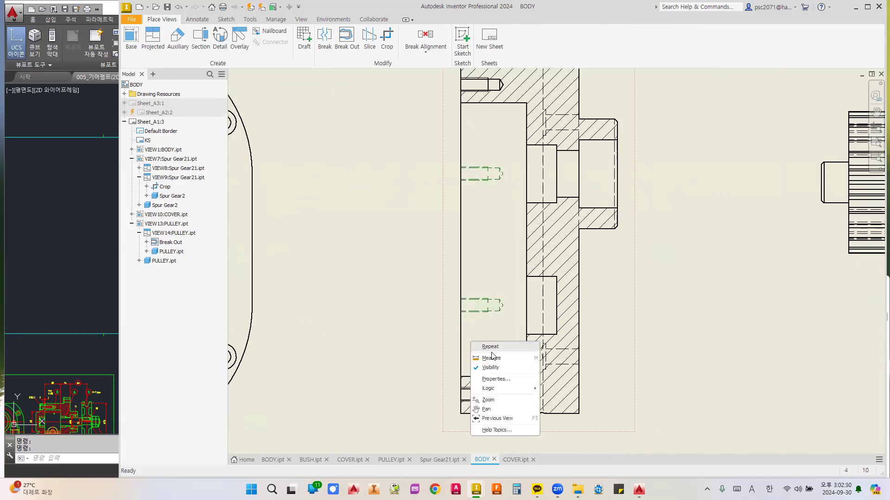
click(491, 367)
- Hide the curved dashed line beside the lower bolt hole and the boss's dashed chamfer line in the body's side section view
scroll(509, 337, up, 4)
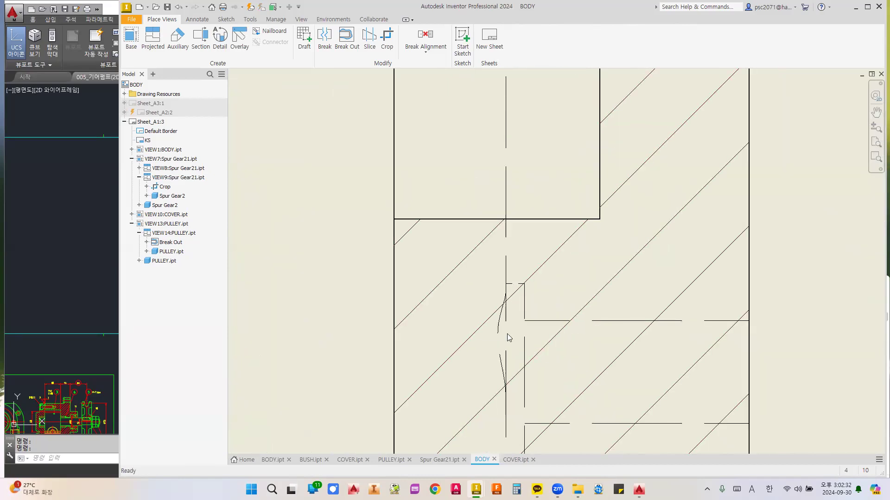
right_click(499, 328)
click(525, 350)
scroll(571, 271, down, 5)
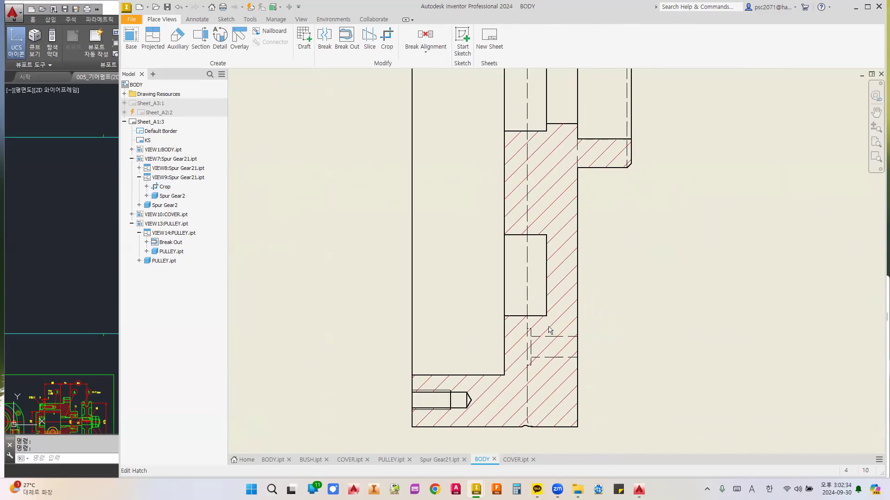
scroll(577, 249, up, 3)
right_click(584, 234)
click(598, 255)
- Add a bisector centerline between the outer side walls of the body's top section view and extend it past the boss end
scroll(597, 258, down, 2)
mouse_move(530, 347)
middle_down()
mouse_move(560, 336)
mouse_move(657, 334)
middle_up()
mouse_move(464, 364)
middle_down()
mouse_move(467, 284)
mouse_move(467, 370)
middle_up()
middle_drag(456, 268, 458, 347)
scroll(457, 301, down, 5)
middle_drag(487, 299, 421, 202)
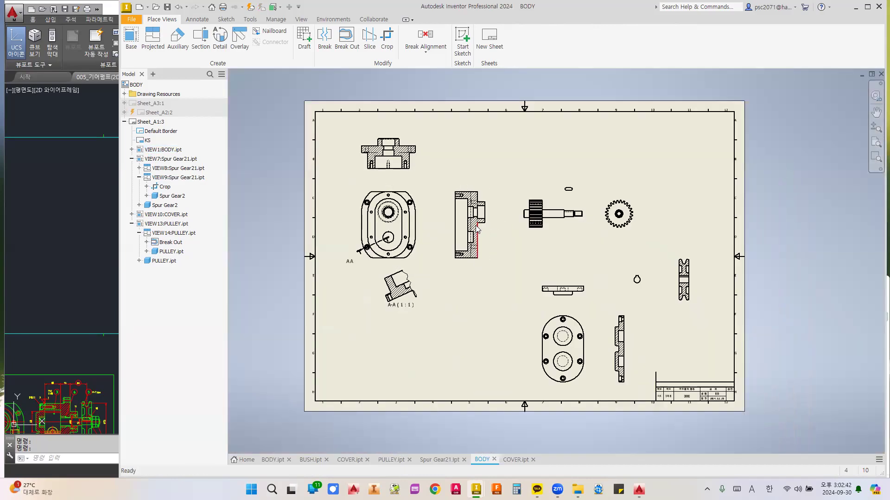
scroll(457, 199, up, 3)
middle_drag(457, 200, 517, 258)
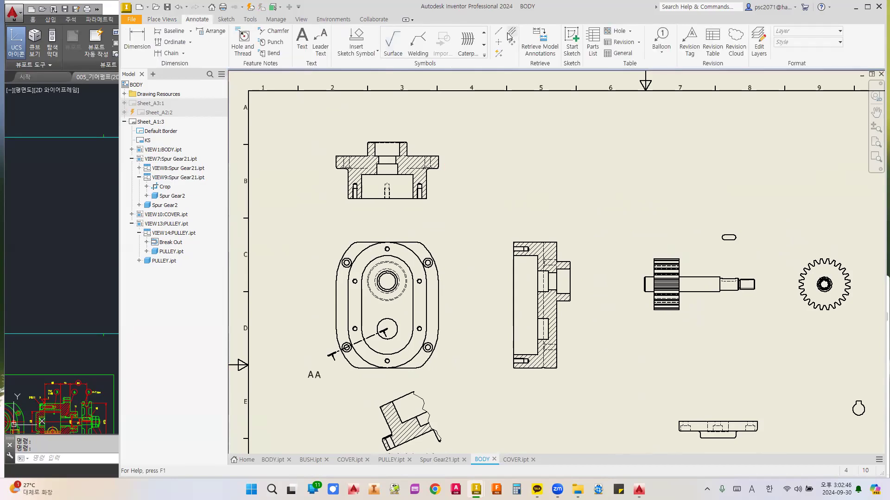
click(511, 31)
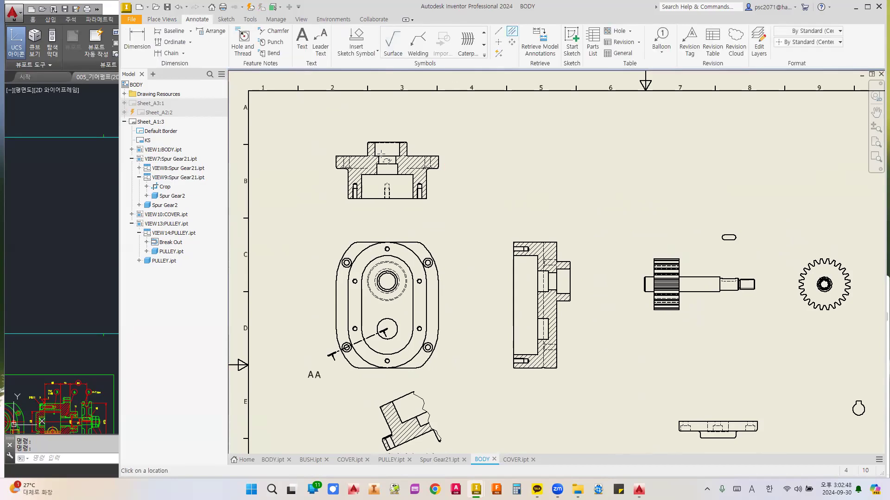
scroll(409, 168, up, 3)
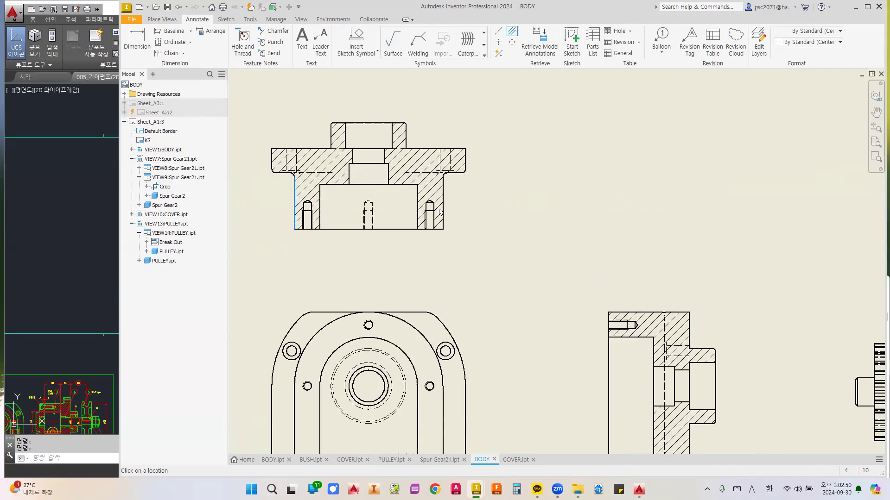
click(443, 201)
key(Escape)
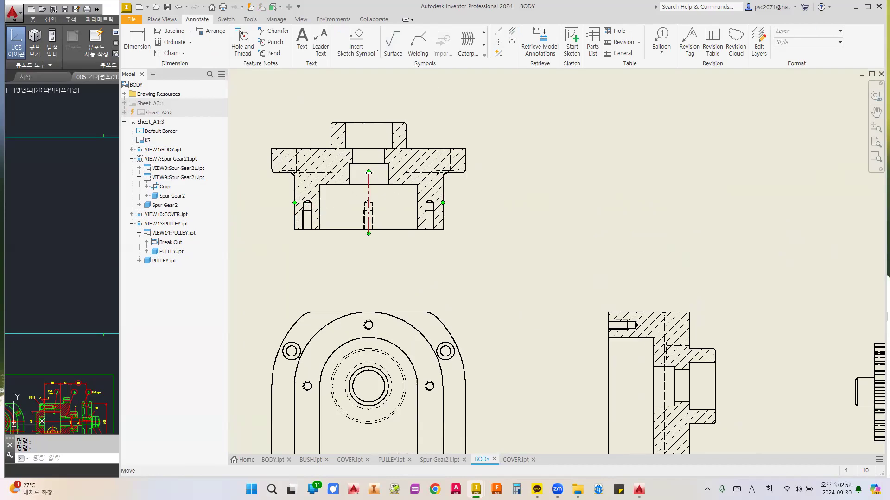
- Hide the dashed chamfer line across the boss bore in the body's top section view
scroll(368, 125, up, 4)
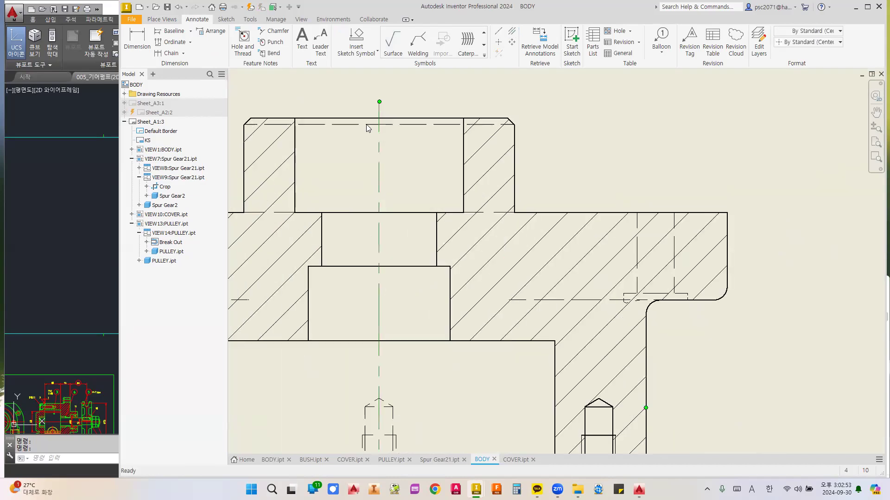
right_click(391, 125)
click(408, 149)
scroll(407, 148, down, 3)
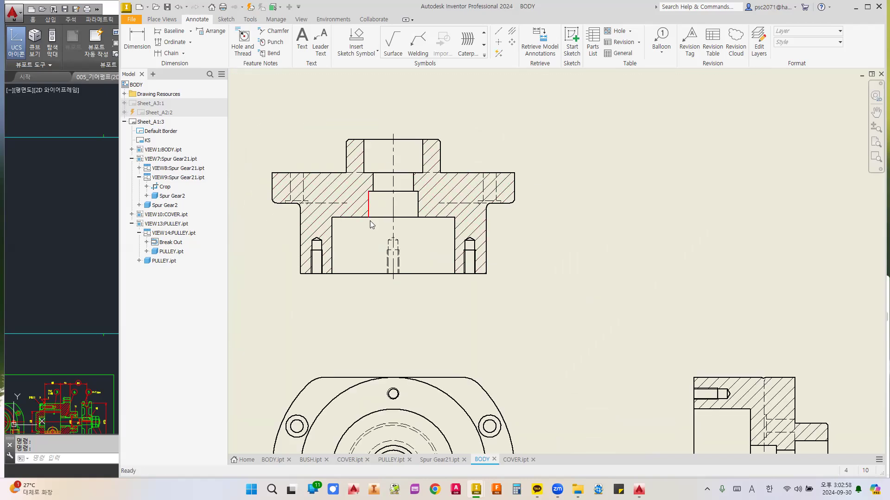
- Add bisector centerlines through the two outer tapped holes in the body's top section view
scroll(328, 220, up, 2)
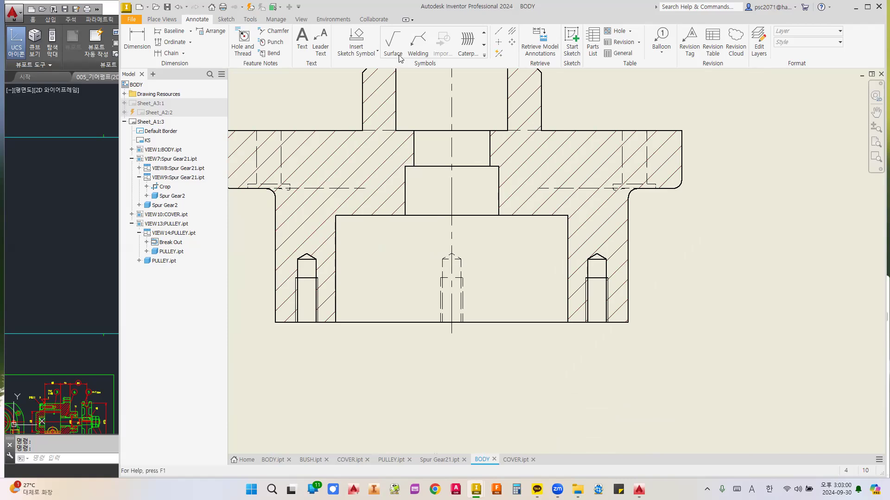
click(511, 31)
scroll(306, 258, up, 2)
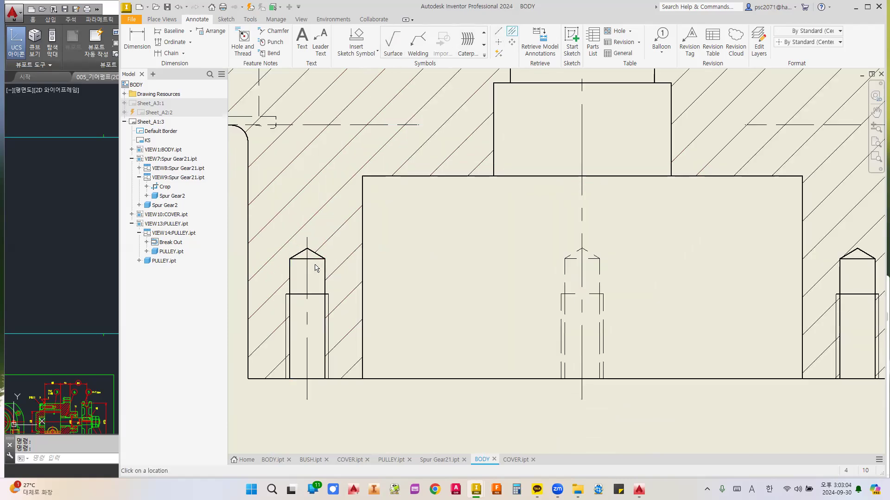
scroll(323, 269, down, 2)
middle_drag(619, 269, 478, 278)
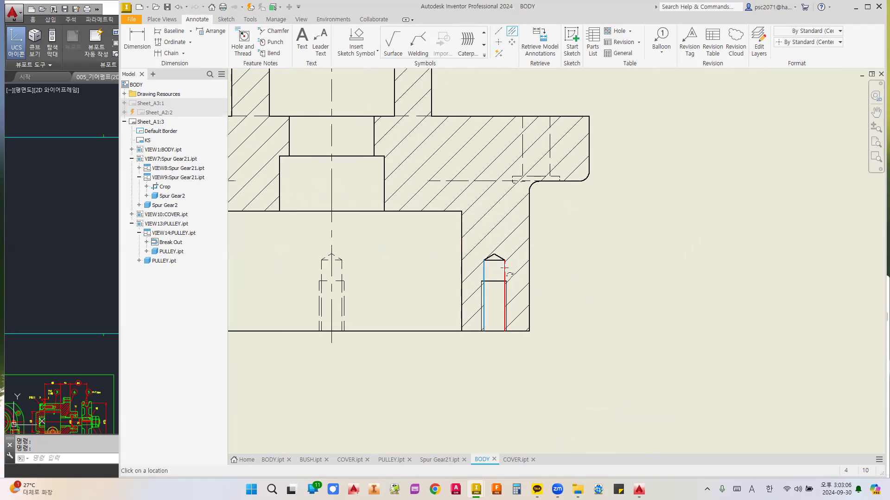
middle_drag(372, 277, 466, 236)
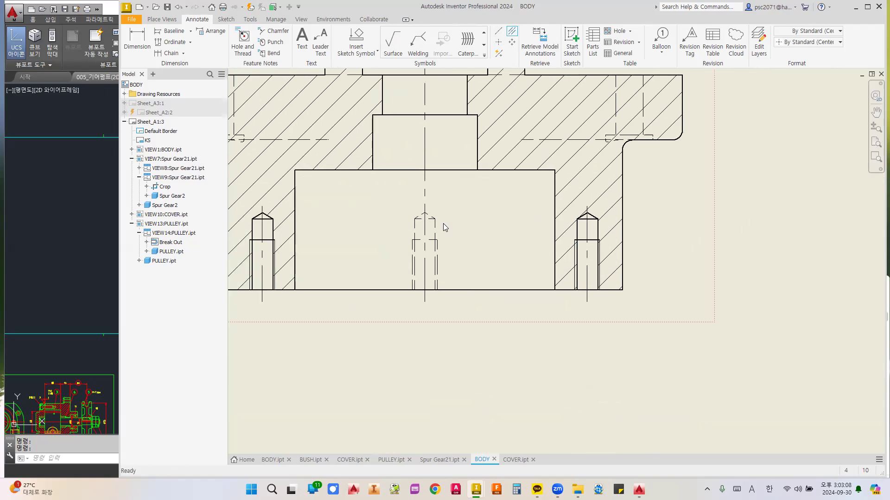
- Hide the dashed tapped hole in the middle of the cavity in the body's top section view
scroll(443, 223, up, 1)
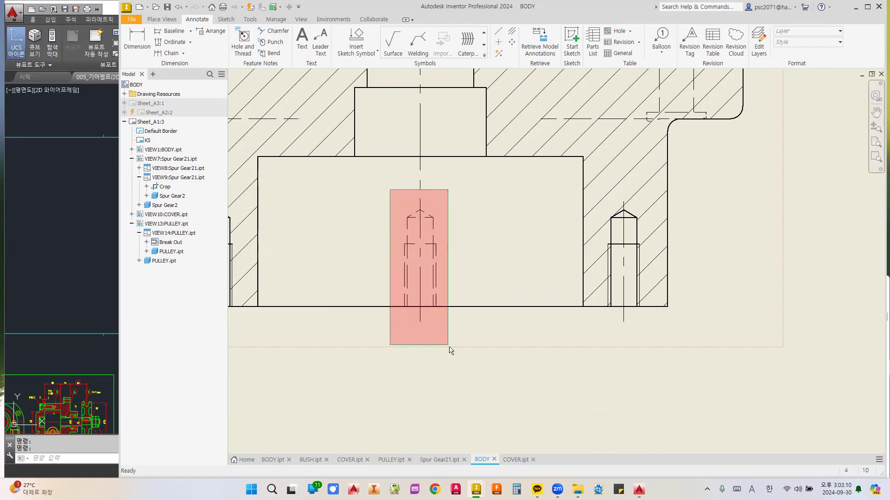
right_click(451, 347)
click(459, 371)
scroll(429, 298, down, 2)
drag(431, 302, 418, 192)
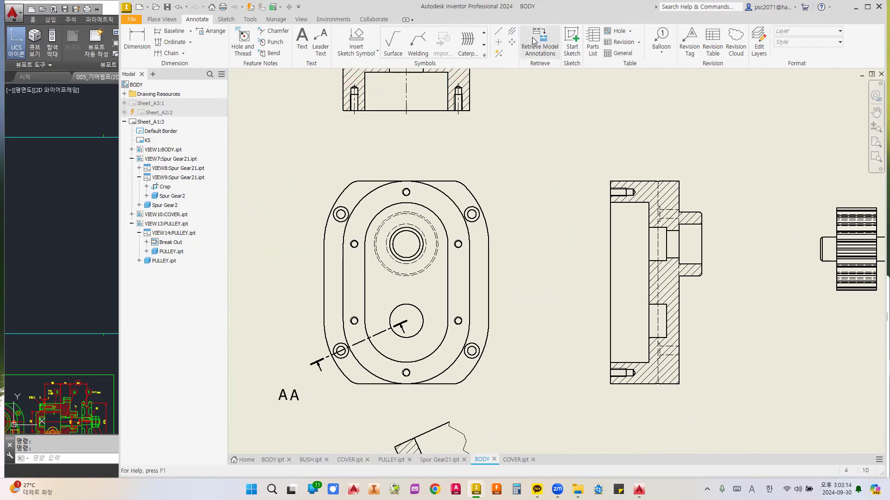
- Add a vertical centerline bisector between the two straight sides of the inner cavity in the body's front view
click(498, 42)
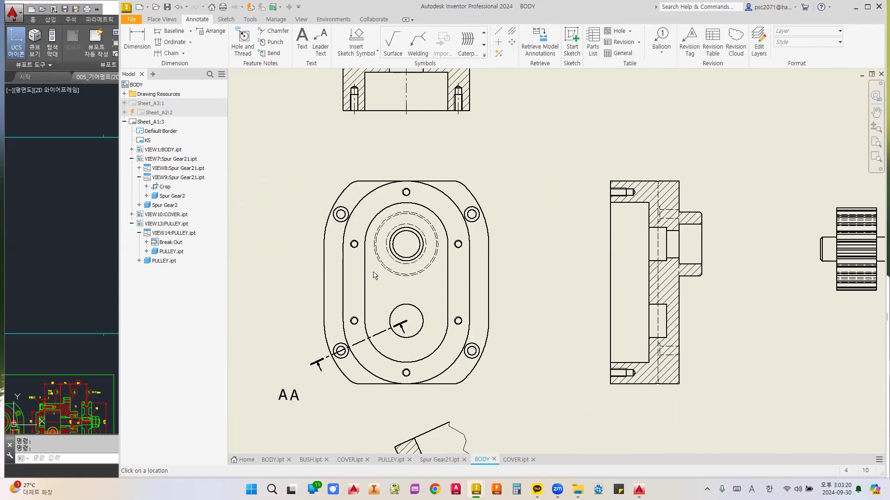
click(365, 289)
click(448, 296)
key(Escape)
- Add center marks to the upper and lower outline arcs of the body's front view, giving horizontal centerlines through both bores
click(498, 42)
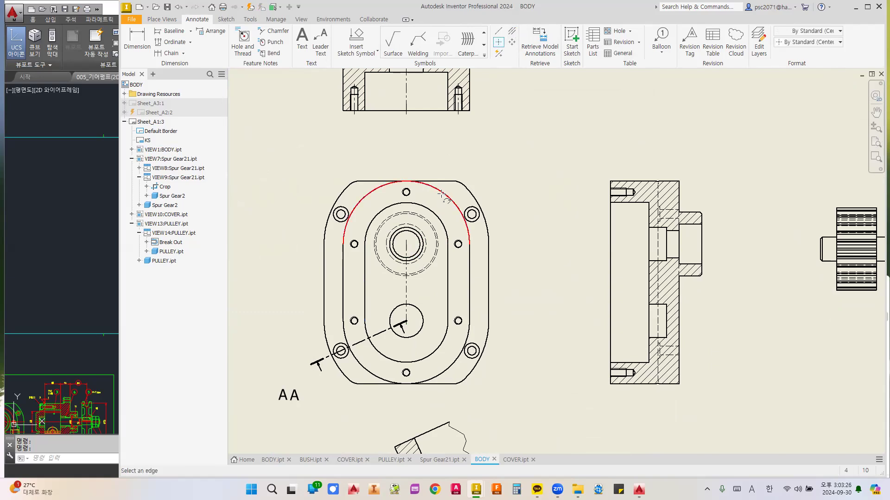
click(471, 193)
click(346, 190)
click(439, 198)
click(433, 381)
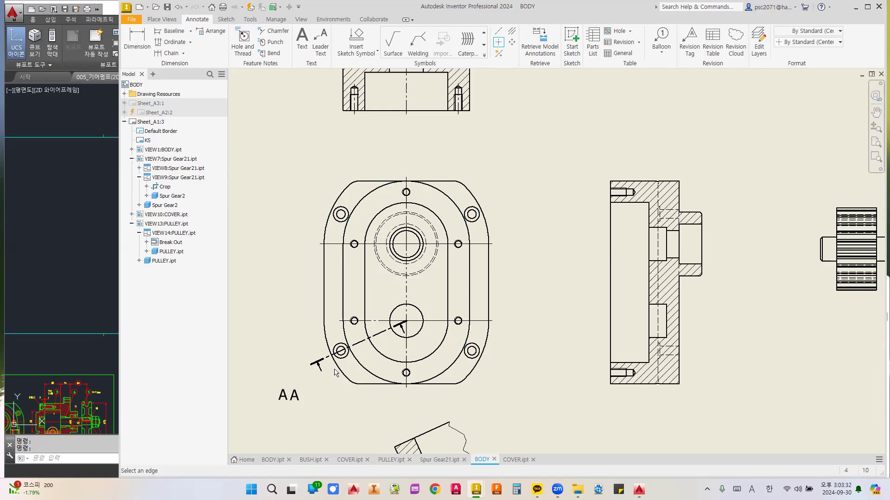
- Create a centered pattern centerline around the upper bore through the three small upper holes of the front view
scroll(397, 294, up, 3)
scroll(397, 293, down, 2)
middle_drag(397, 294, 369, 248)
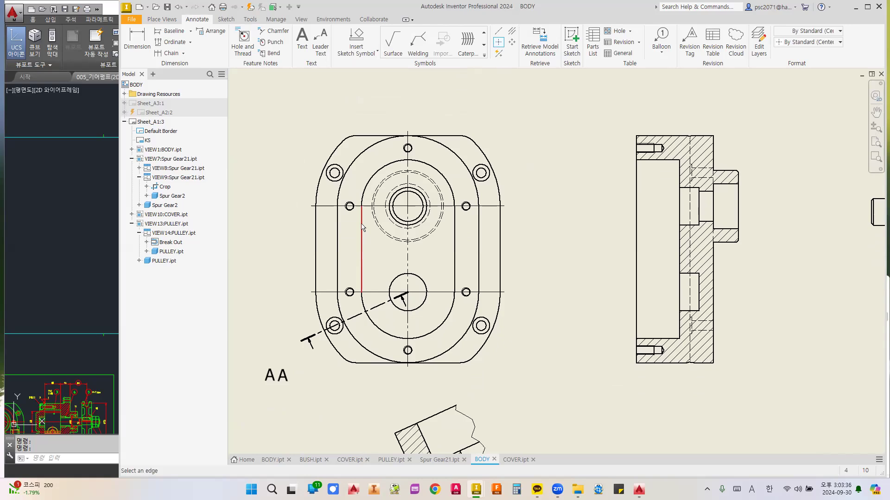
scroll(367, 209, up, 2)
scroll(366, 241, down, 1)
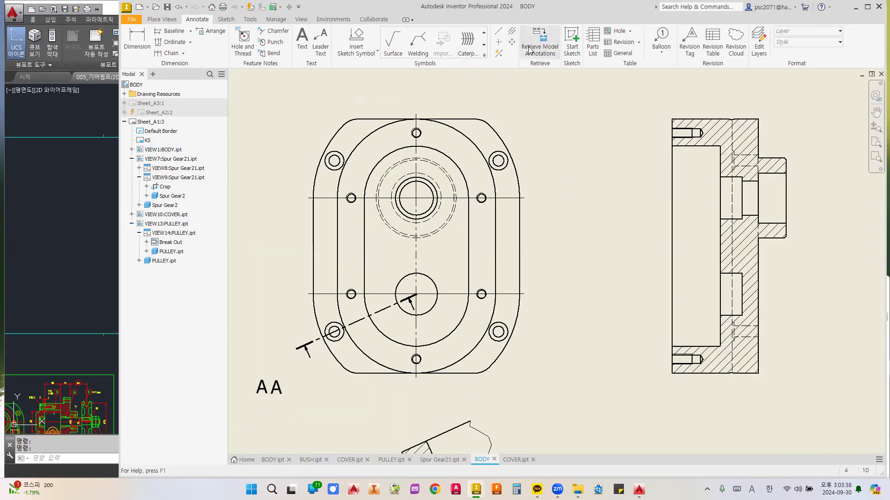
click(511, 42)
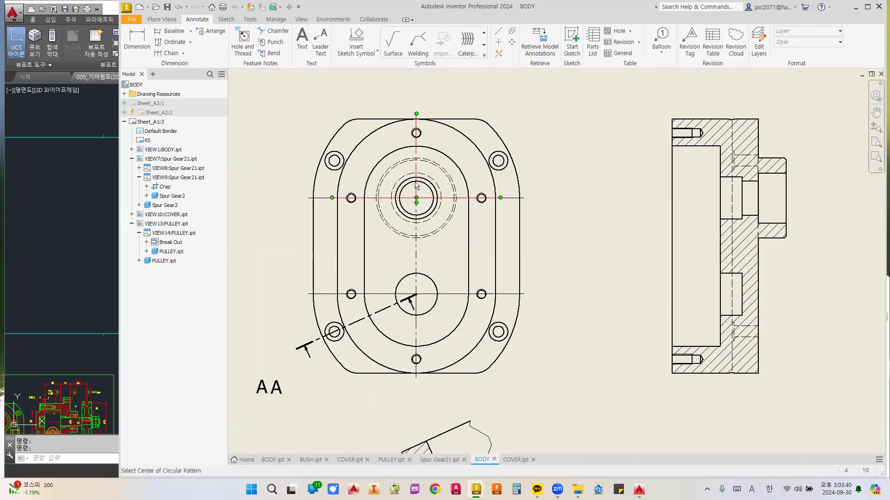
click(416, 133)
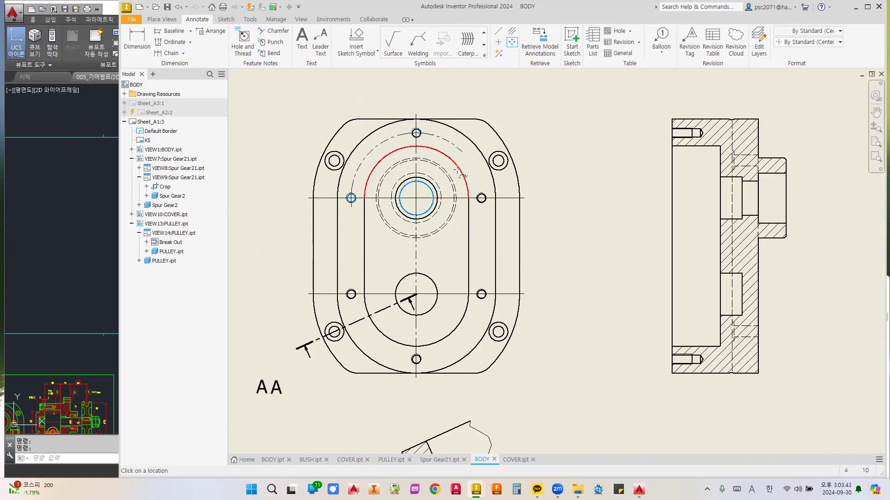
click(480, 197)
right_click(479, 212)
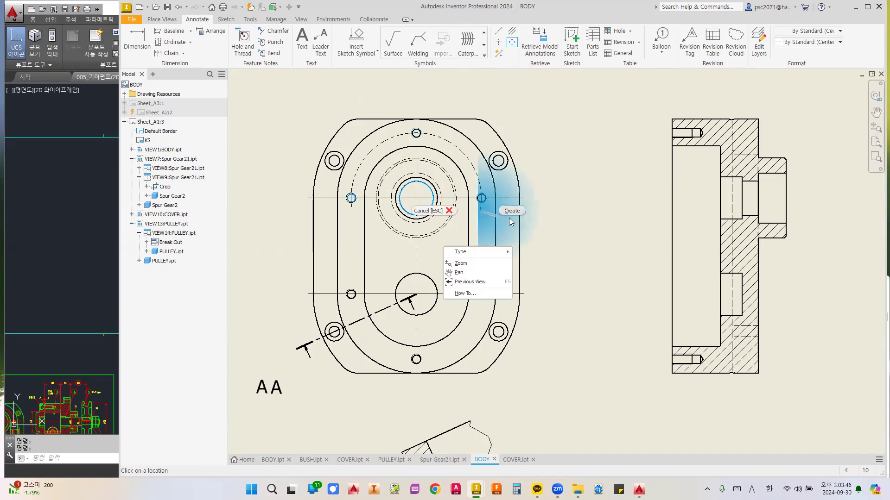
click(510, 211)
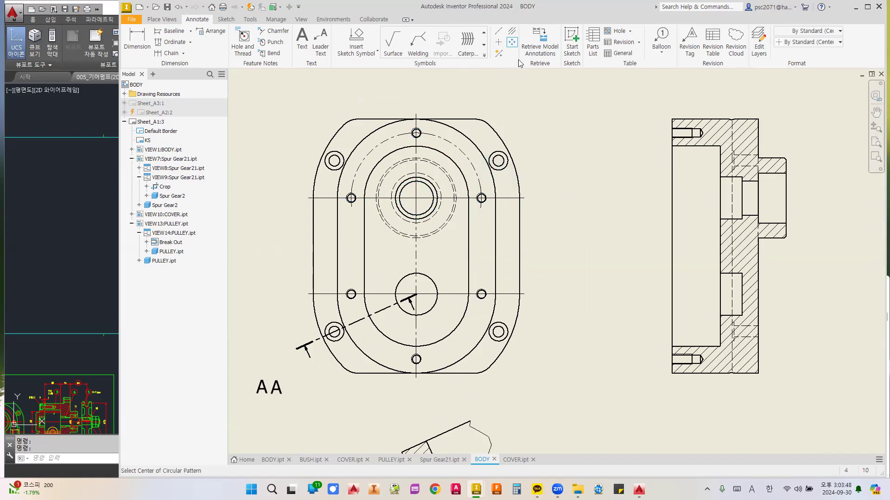
- Create a centered pattern centerline around the lower bore through the three small lower holes of the front view
click(512, 44)
click(419, 314)
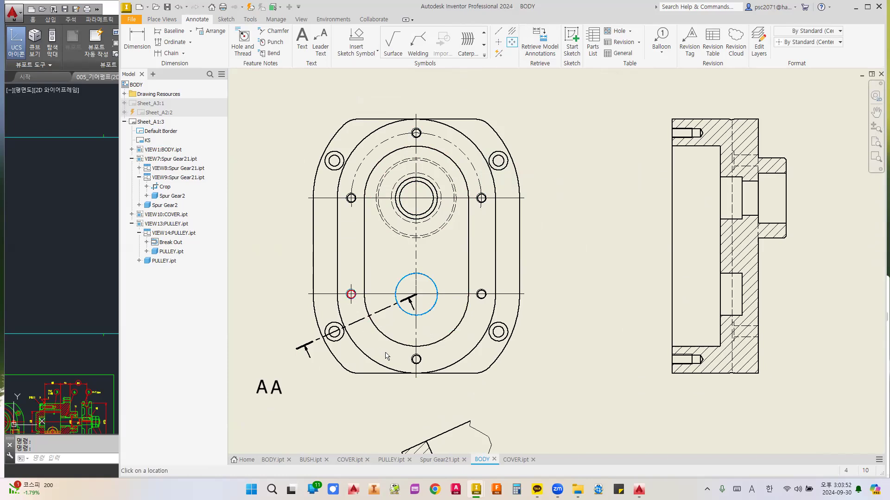
click(482, 296)
right_click(483, 297)
click(519, 299)
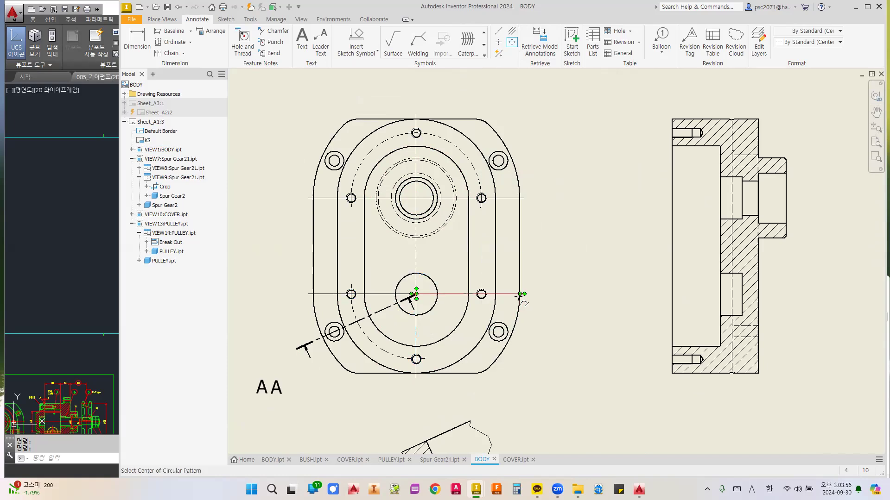
click(417, 359)
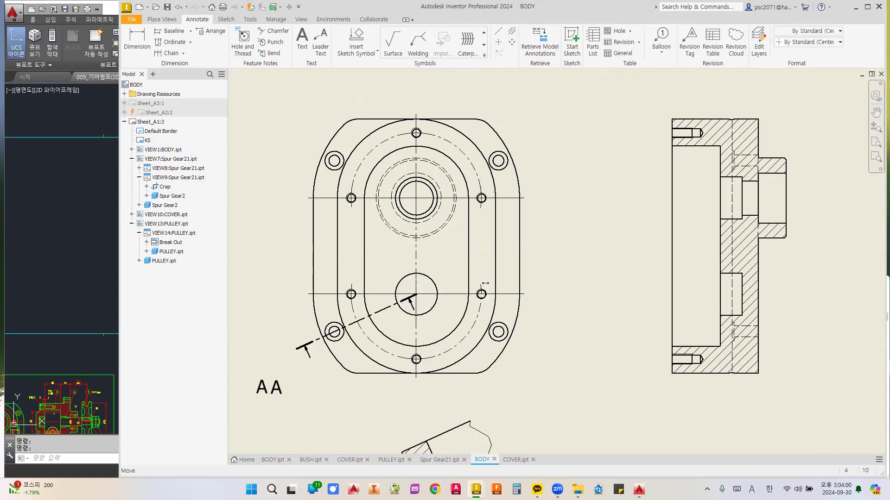
click(540, 278)
- Create a centered pattern centerline around the upper bore through the two upper counterbored holes of the front view
click(512, 42)
click(397, 191)
click(340, 170)
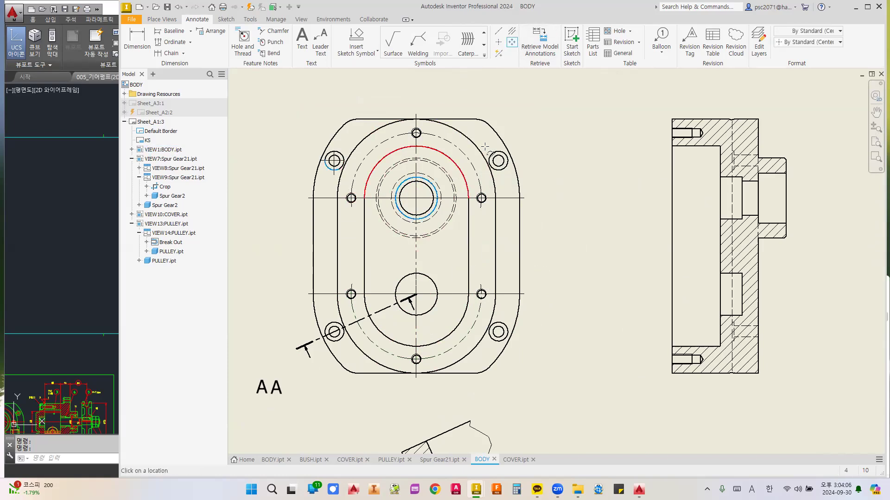
right_click(512, 178)
click(535, 179)
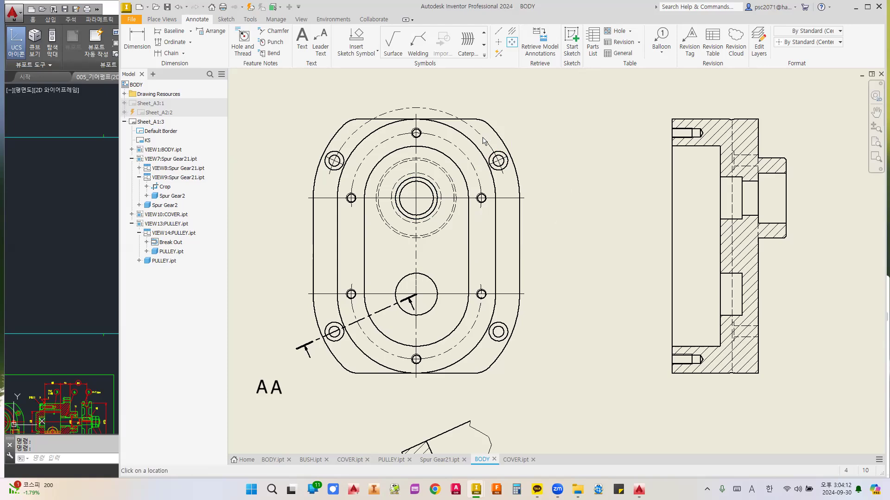
click(511, 43)
click(336, 340)
key(Escape)
- Create a centered pattern centerline around the lower bore through the two lower counterbored holes of the front view
click(512, 43)
click(429, 309)
click(337, 341)
click(496, 340)
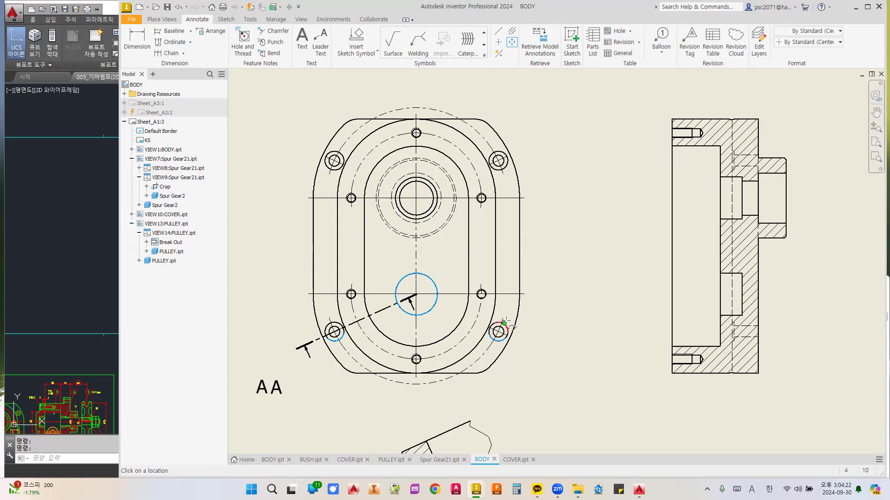
right_click(509, 314)
click(529, 274)
- Add a centerline bisector to the upper bore in the body's side section view and extend it past both faces
scroll(521, 260, up, 3)
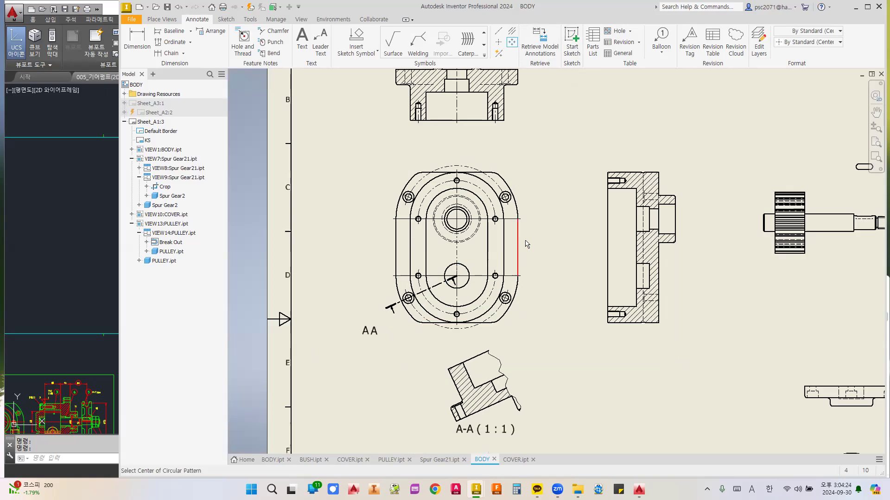
middle_drag(515, 228, 479, 234)
scroll(492, 227, down, 3)
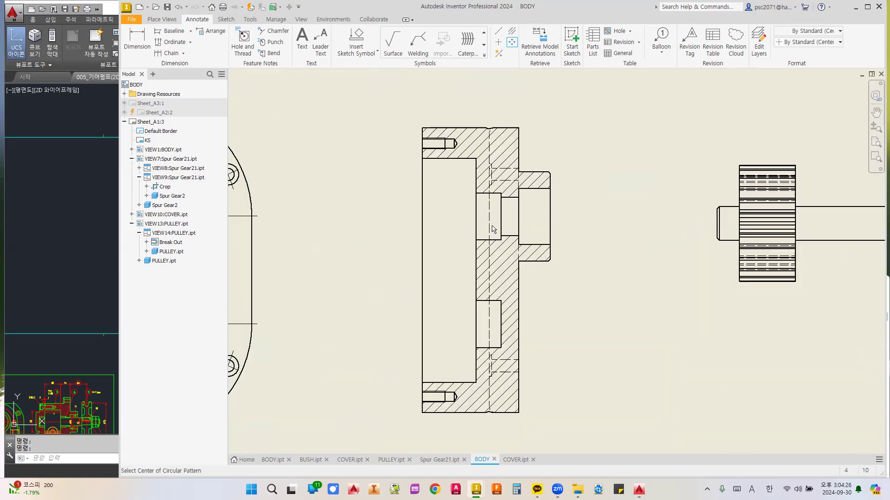
click(511, 30)
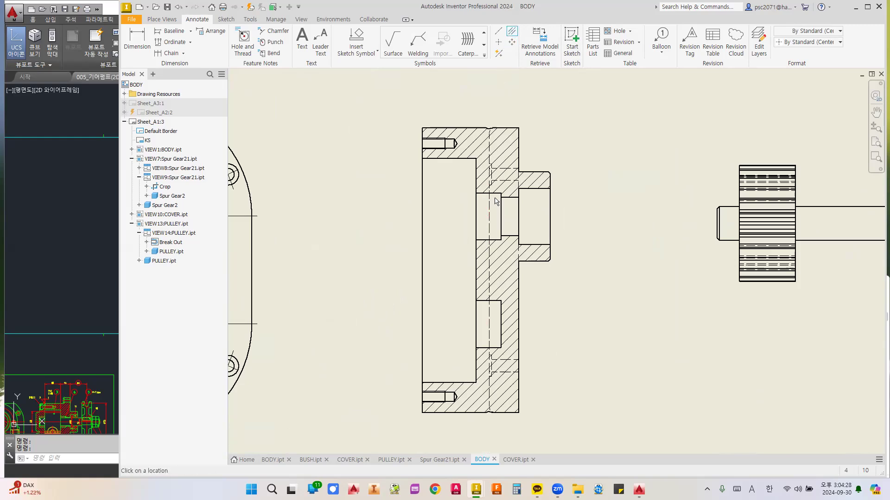
click(465, 159)
click(482, 193)
click(503, 239)
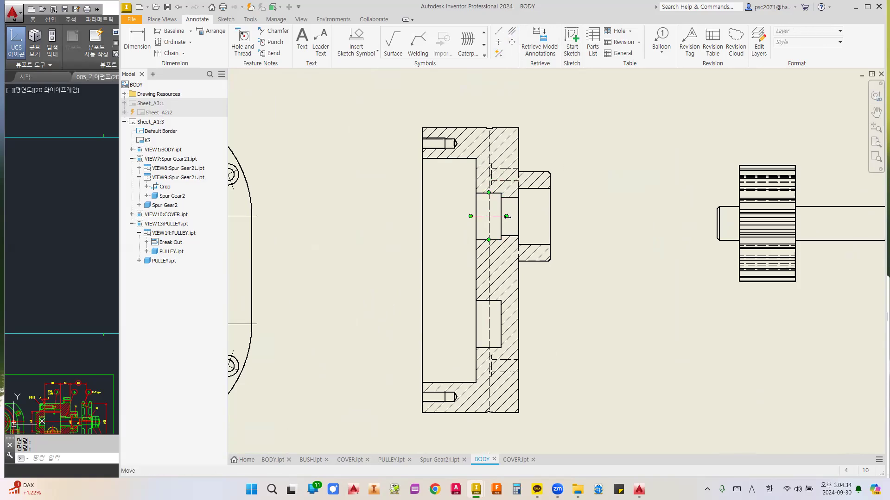
click(542, 215)
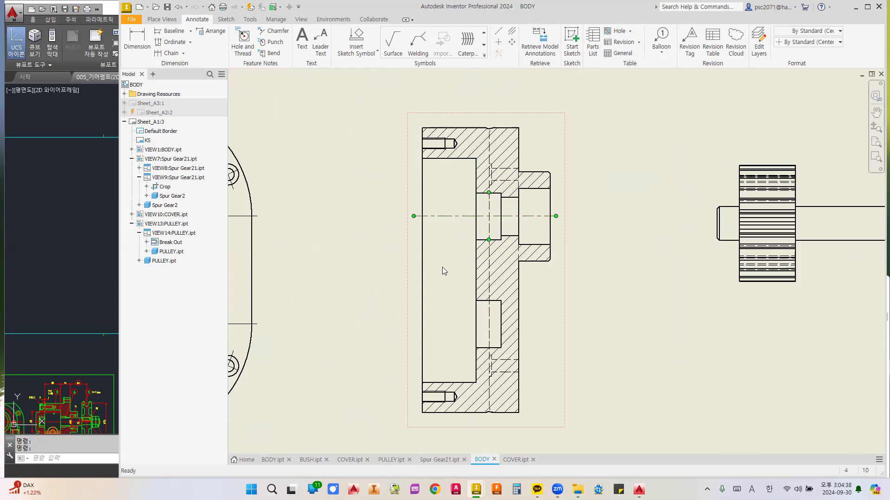
- Add a centerline bisector to the lower bore in the side section view and extend it past both faces
middle_drag(442, 271, 449, 234)
click(515, 32)
click(480, 316)
key(Escape)
drag(469, 292, 470, 291)
drag(411, 296, 411, 292)
- Add centerline bisectors to the upper and lower tapped holes in the body's side section view
click(512, 31)
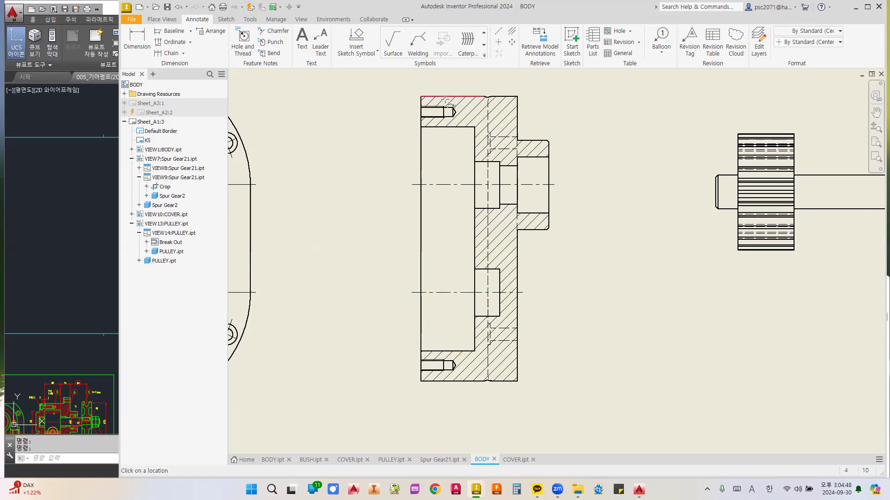
scroll(443, 104, up, 5)
click(426, 166)
scroll(426, 216, down, 4)
middle_drag(418, 285, 428, 146)
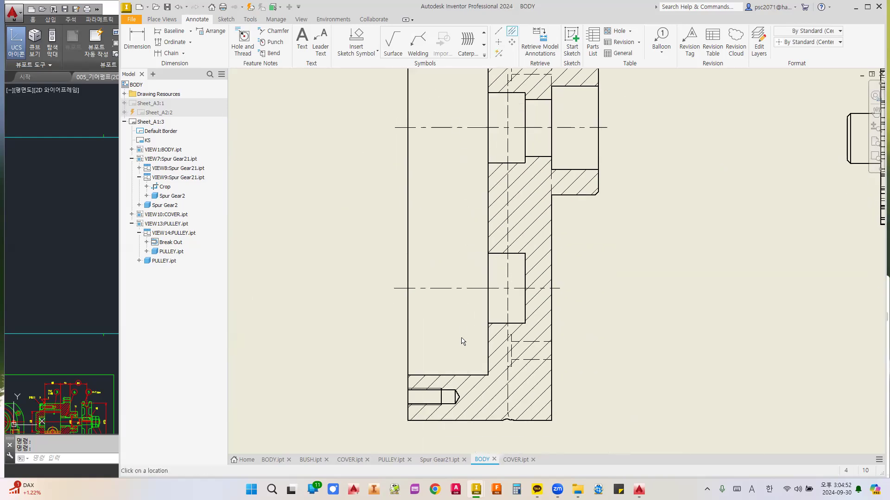
click(449, 392)
key(Escape)
- Turn off visibility of the upper counterbored hole's hidden lines in the side section view
scroll(513, 364, down, 3)
scroll(534, 259, up, 4)
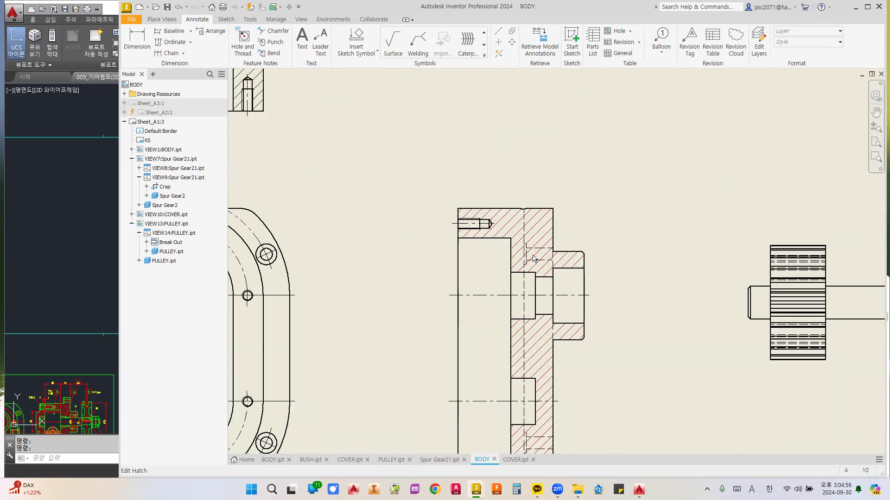
scroll(534, 259, down, 2)
scroll(533, 255, up, 4)
scroll(535, 254, down, 2)
scroll(536, 251, up, 2)
scroll(535, 251, up, 3)
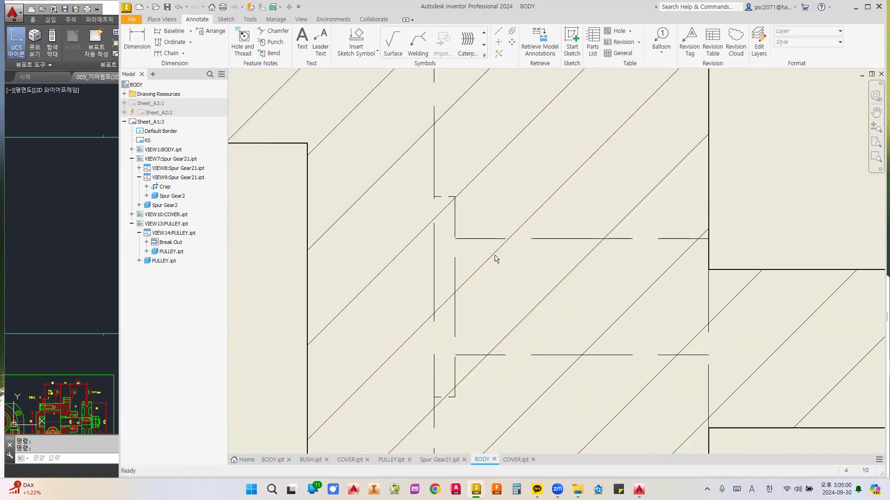
click(736, 404)
right_click(647, 339)
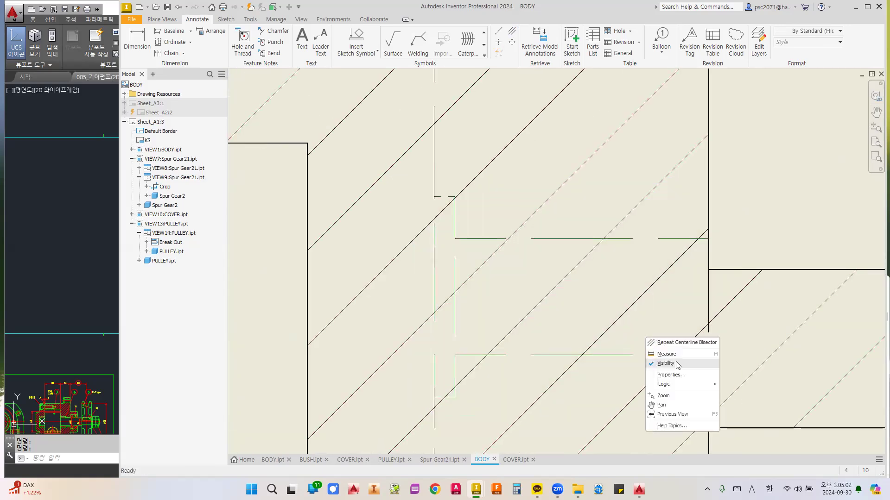
click(672, 364)
scroll(582, 286, down, 4)
mouse_move(576, 298)
middle_down()
mouse_move(576, 216)
mouse_move(579, 295)
middle_up()
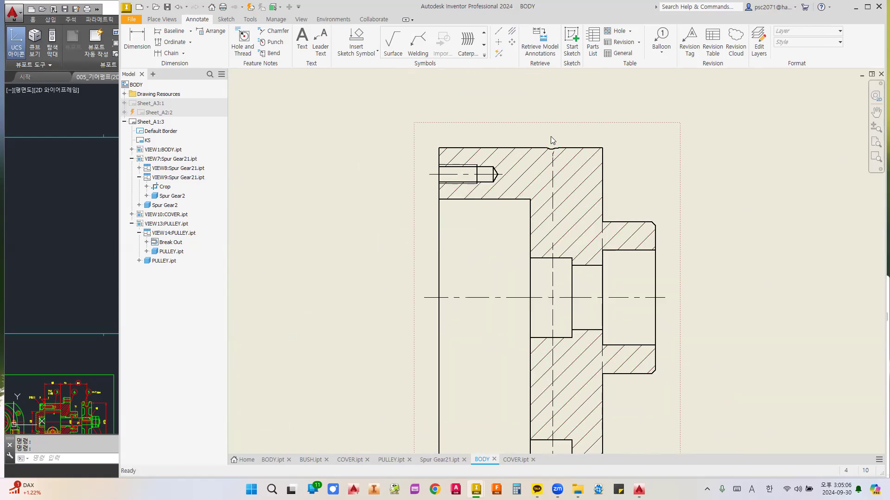
- Hide the vertical dashed line segments running through the upper and middle parts of the side section view
click(553, 385)
right_click(556, 380)
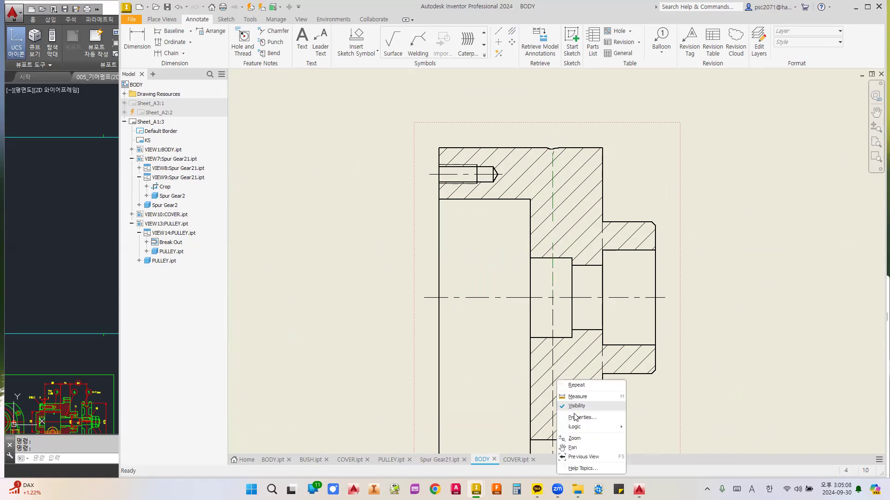
click(554, 315)
right_click(554, 333)
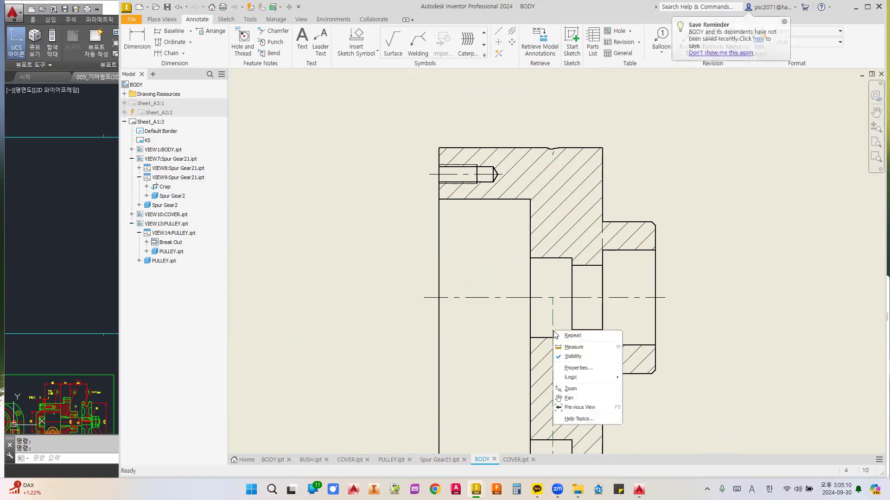
click(570, 357)
scroll(570, 354, down, 5)
middle_drag(567, 396, 564, 323)
scroll(564, 324, up, 5)
right_click(553, 206)
click(572, 233)
- Hide the lower counterbored hole's hidden lines and the remaining vertical dashed segments near the section view's bottom edge
click(548, 256)
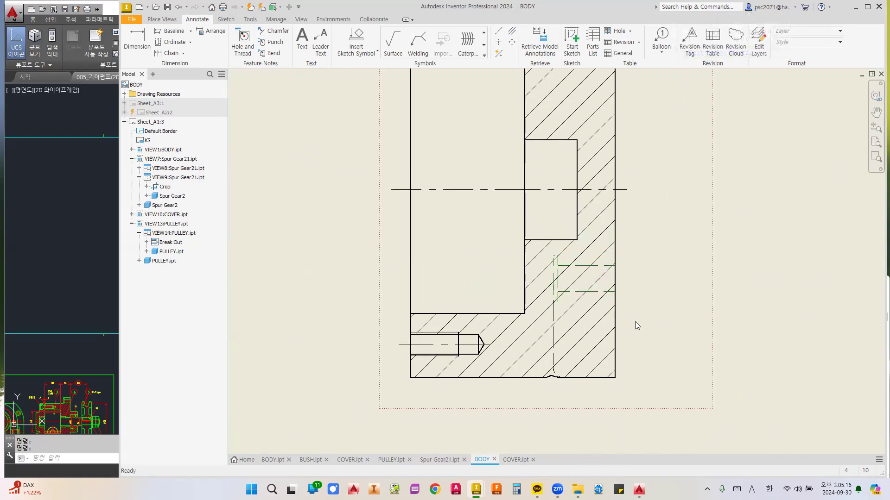
right_click(636, 324)
click(646, 348)
right_click(556, 335)
click(567, 358)
right_click(556, 372)
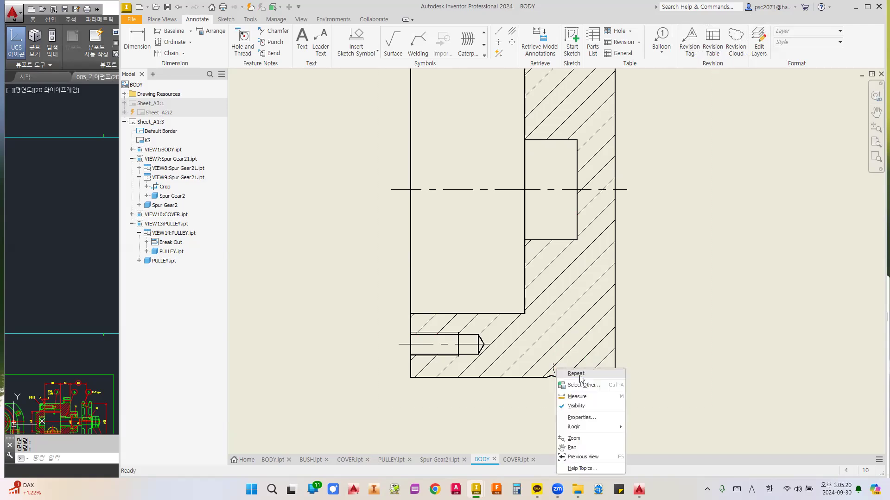
click(578, 407)
- Add a horizontal centerline bisector between the upper and lower edges of the gear shaft's main diameter
scroll(579, 351, down, 8)
scroll(583, 278, up, 3)
middle_drag(580, 264, 511, 51)
scroll(547, 188, down, 2)
mouse_move(545, 204)
middle_down()
mouse_move(523, 234)
mouse_move(550, 230)
mouse_move(523, 247)
middle_up()
scroll(542, 228, up, 3)
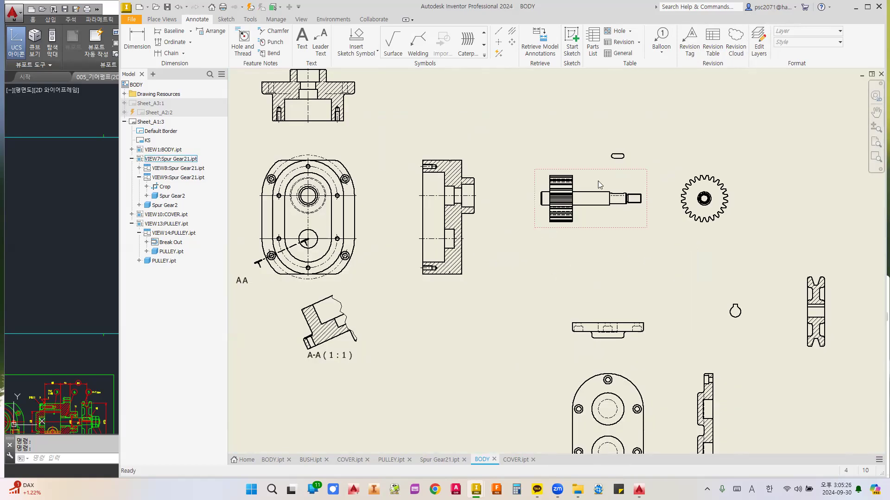
scroll(597, 181, up, 3)
click(512, 34)
click(463, 204)
click(469, 229)
scroll(473, 224, up, 2)
- Extend the gear shaft's centerline at both ends so it runs past the full length of the shaft
click(525, 209)
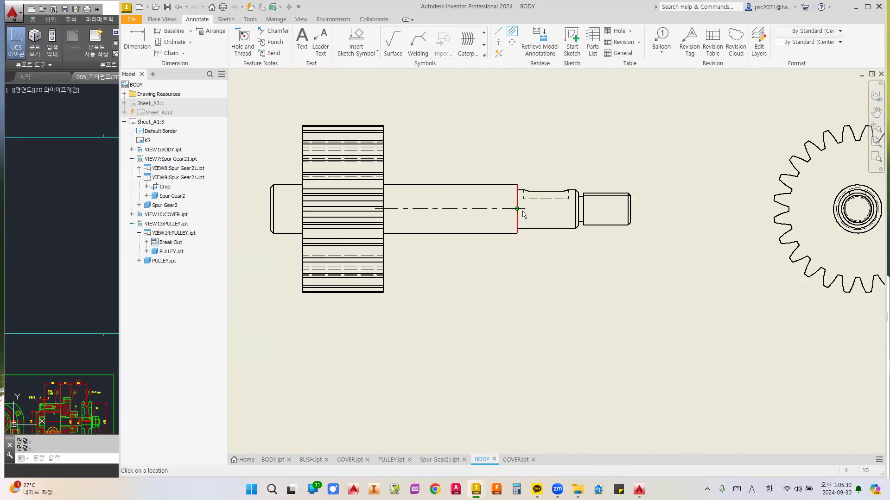
click(377, 210)
drag(377, 209, 261, 214)
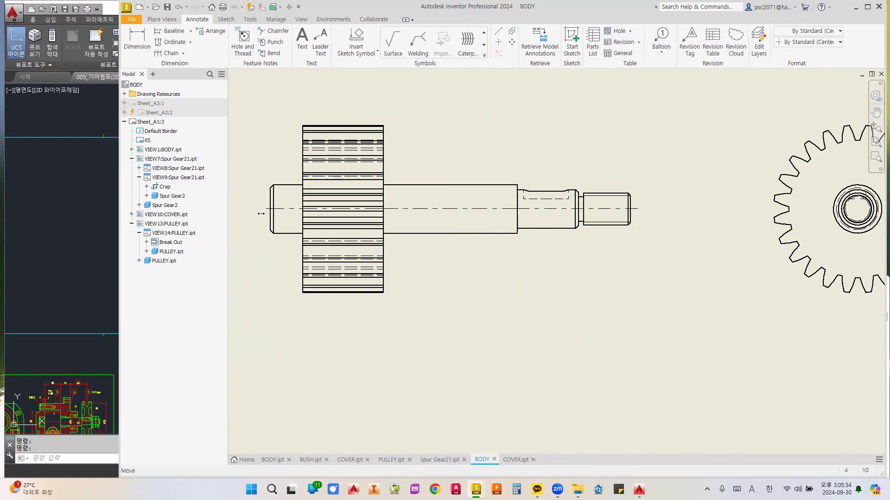
middle_drag(512, 208, 327, 254)
key(Escape)
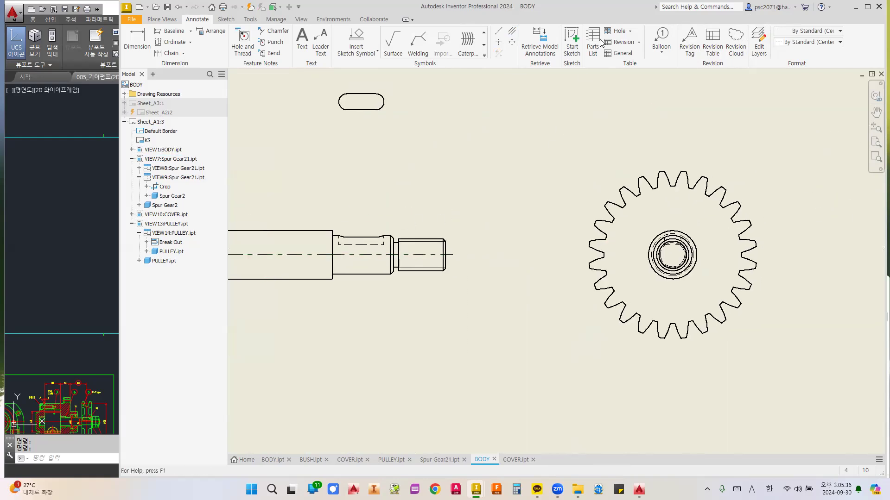
middle_drag(522, 133, 584, 194)
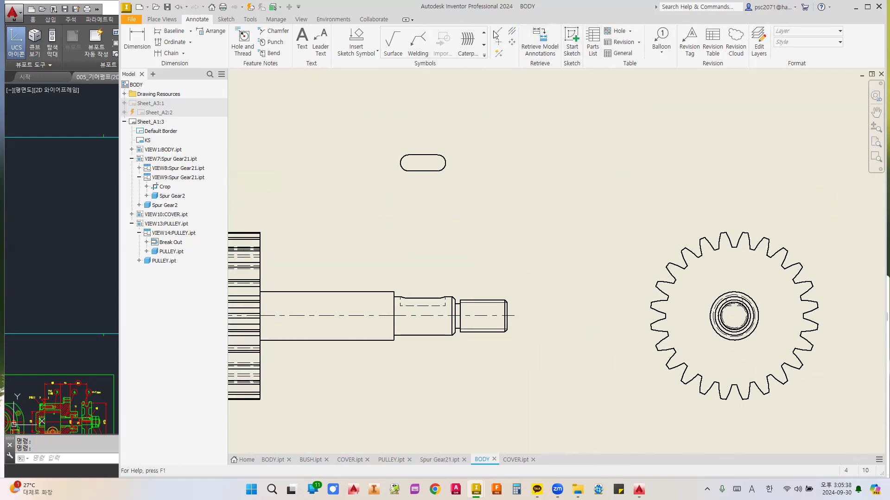
- Add center marks to both rounded ends of the keyway slot and to the center of the gear's end view
click(499, 43)
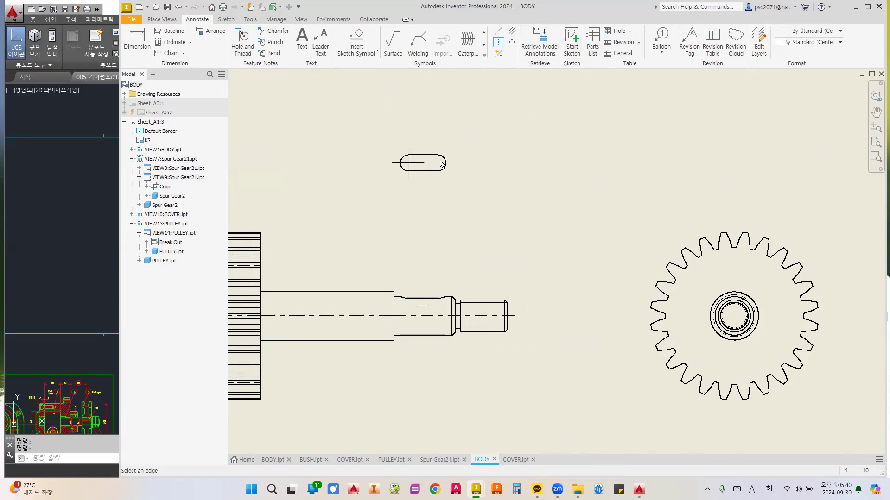
scroll(472, 171, down, 3)
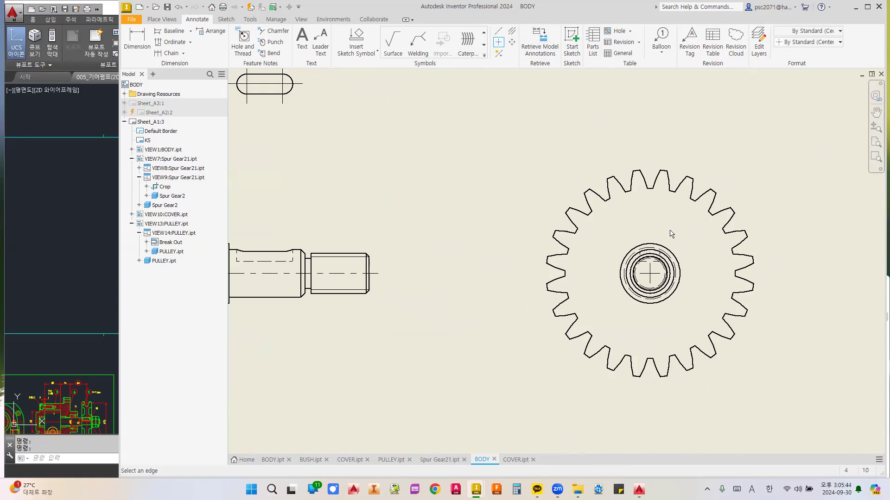
middle_drag(669, 233, 648, 226)
key(Escape)
- Extend all four arms of the gear's center mark past the tips of the teeth
drag(632, 256, 622, 158)
drag(631, 276, 632, 377)
drag(643, 266, 740, 263)
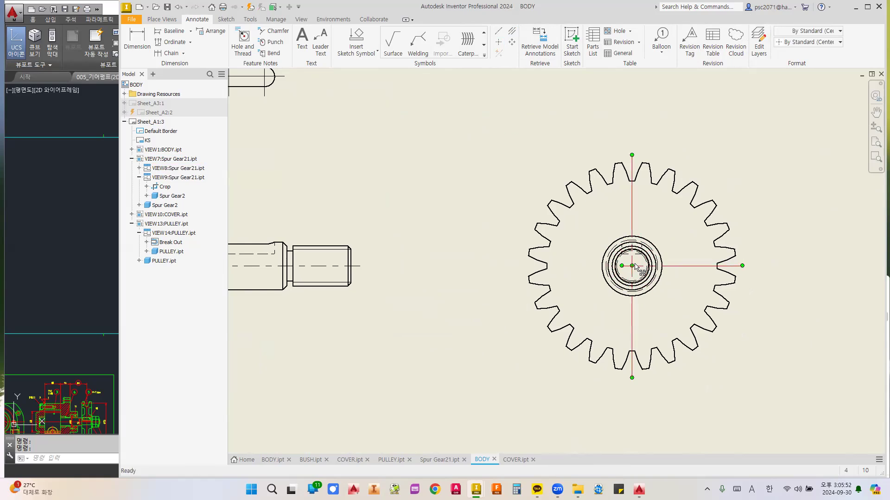
click(568, 269)
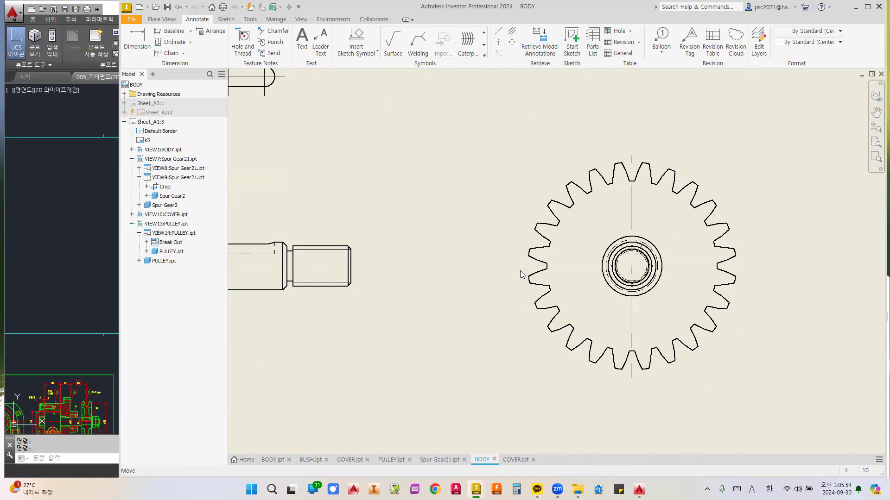
- Add a center mark to the pulley's keyed bore in the partial front view
scroll(520, 274, down, 5)
scroll(574, 279, up, 5)
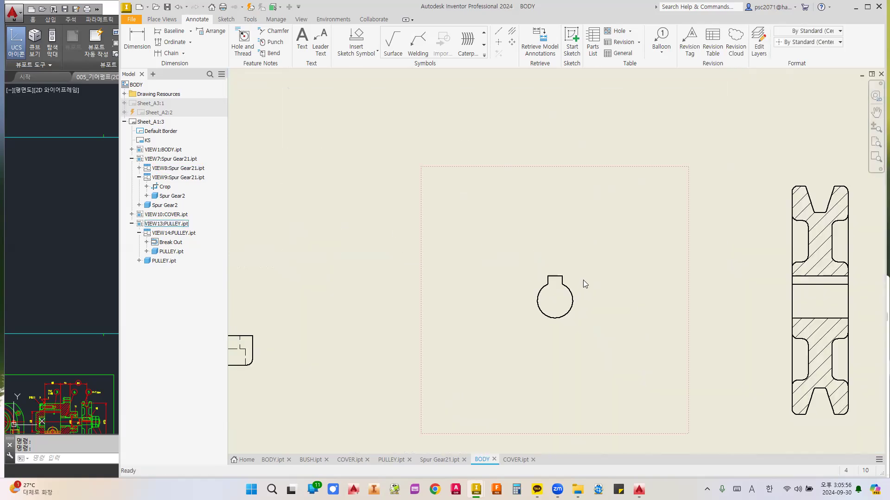
middle_drag(583, 280, 523, 239)
click(498, 44)
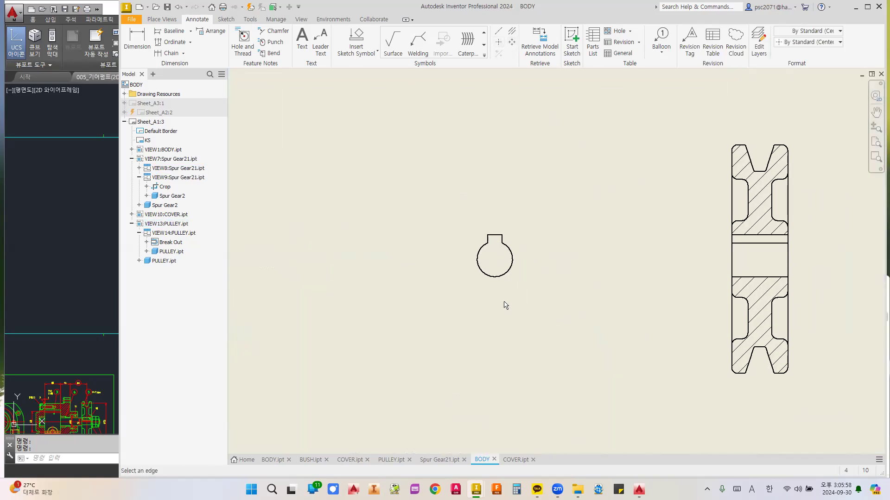
click(507, 270)
scroll(497, 239, up, 3)
scroll(533, 250, down, 2)
key(Escape)
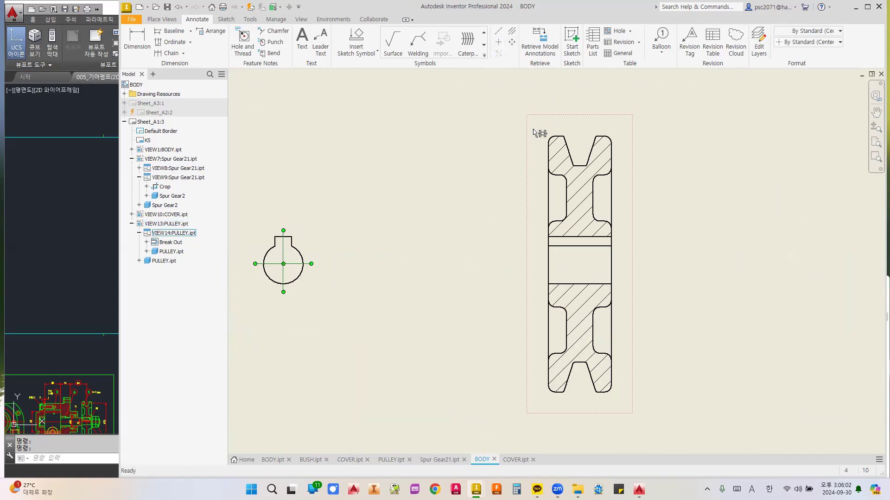
- Add a horizontal centerline bisector through the bore of the pulley section view, extending past both side faces
click(511, 35)
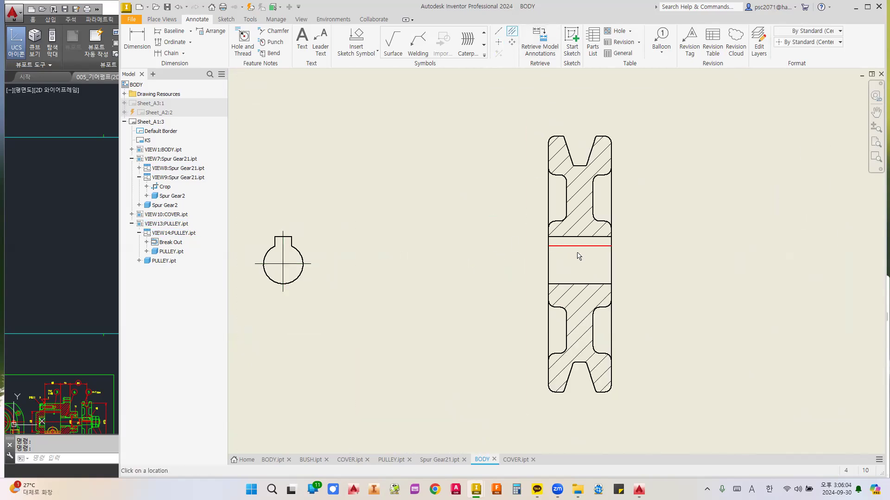
scroll(599, 221, up, 3)
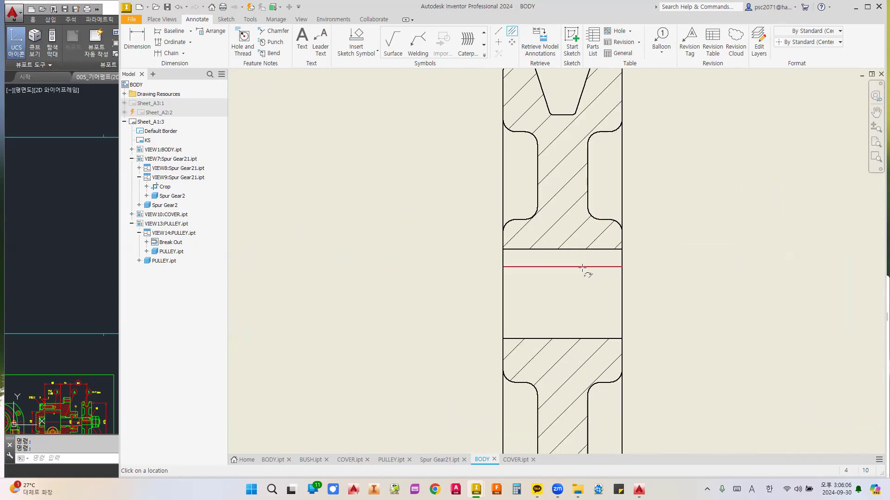
scroll(586, 336, down, 3)
middle_drag(318, 305, 370, 284)
scroll(357, 241, up, 2)
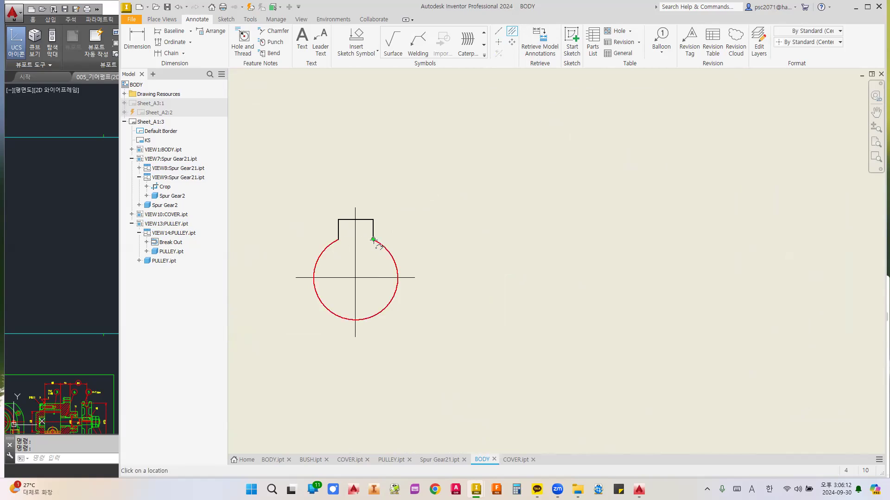
scroll(373, 239, down, 2)
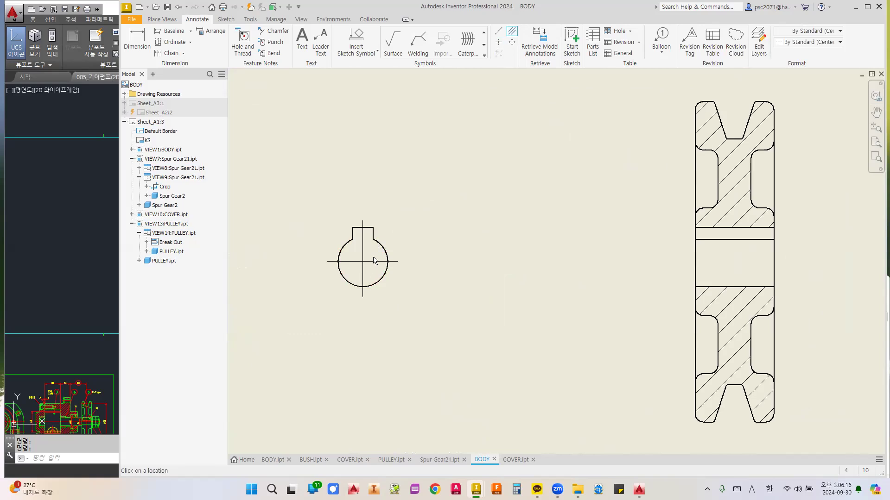
middle_drag(611, 243, 437, 243)
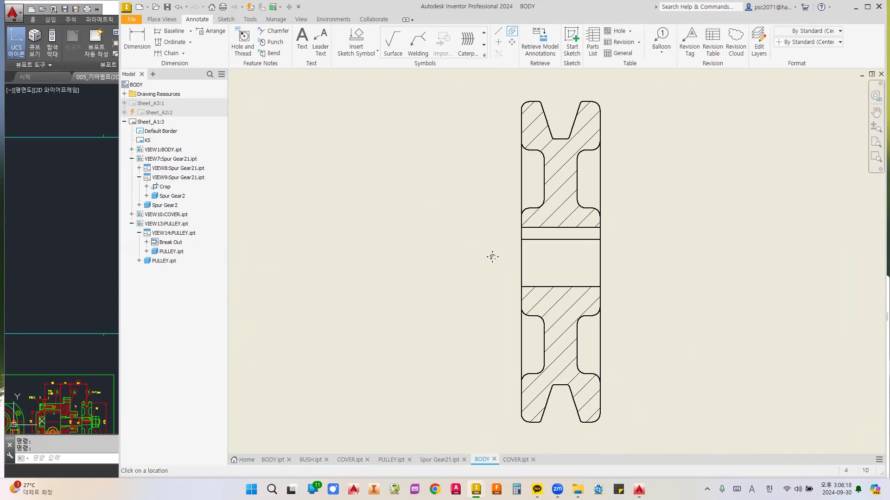
middle_drag(493, 256, 581, 262)
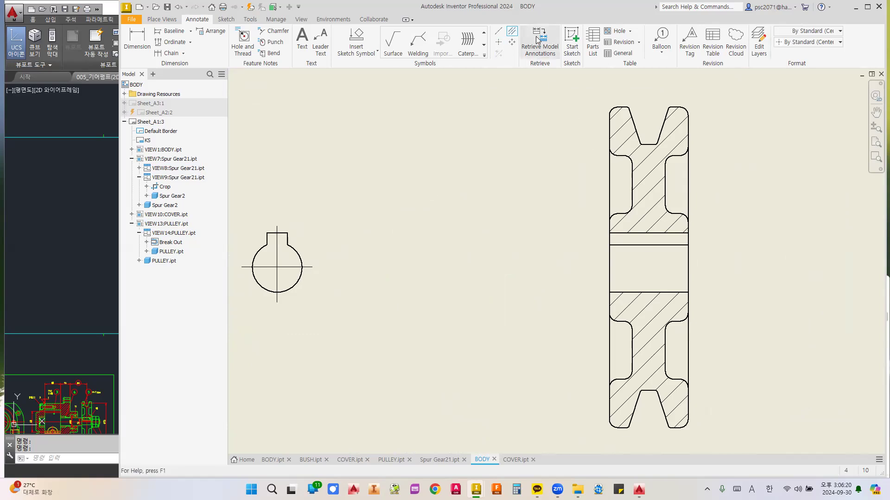
scroll(648, 185, up, 5)
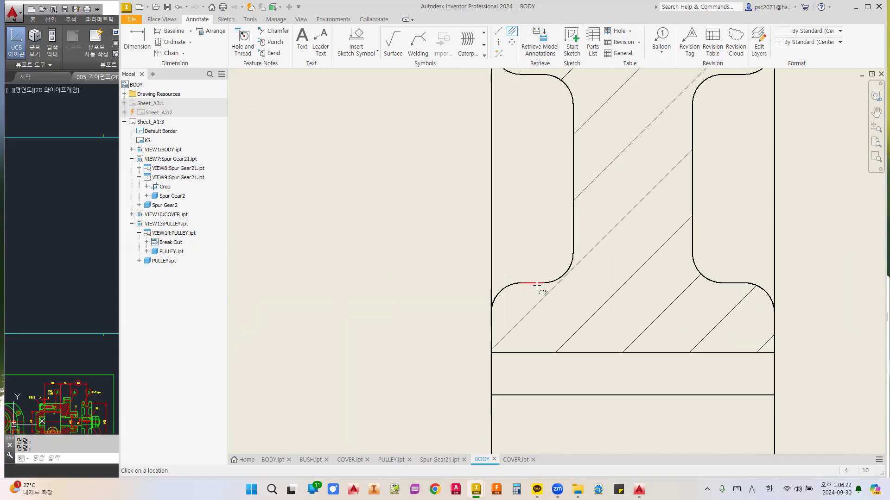
scroll(537, 278, down, 4)
scroll(546, 404, up, 3)
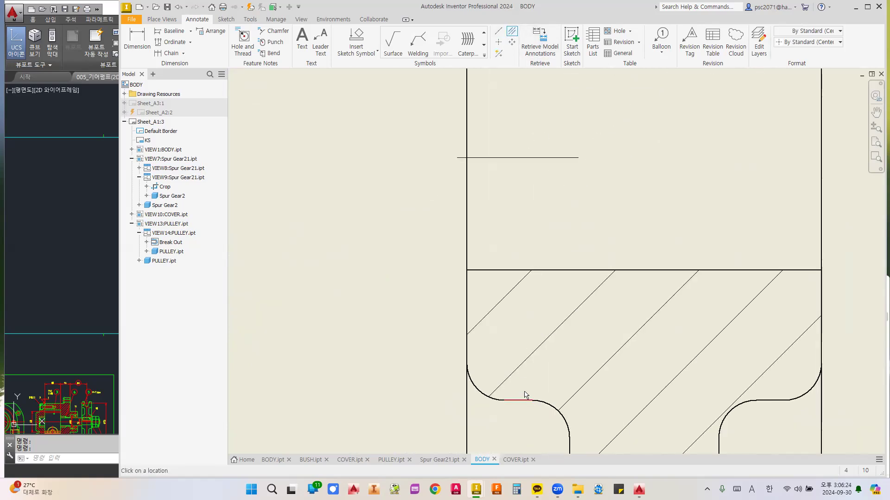
scroll(532, 371, down, 4)
key(Escape)
click(523, 339)
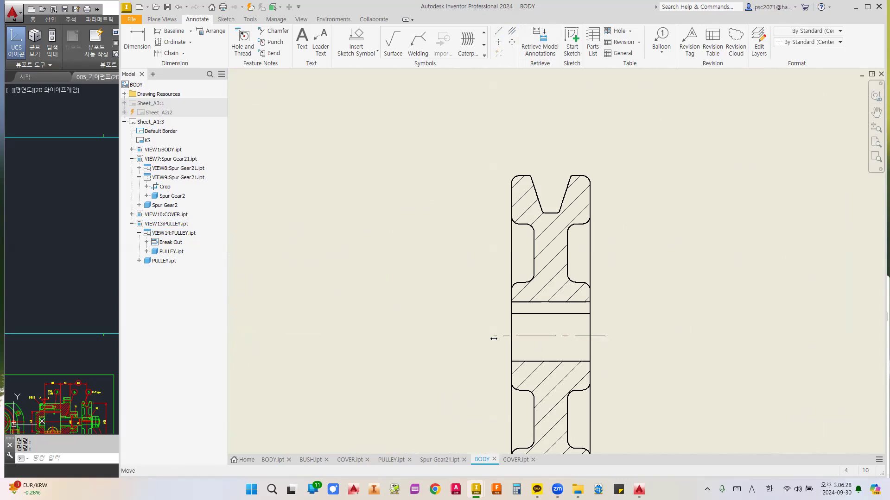
- Add a vertical centerline bisector between the pulley's web faces and extend it through the full height of the section
click(511, 31)
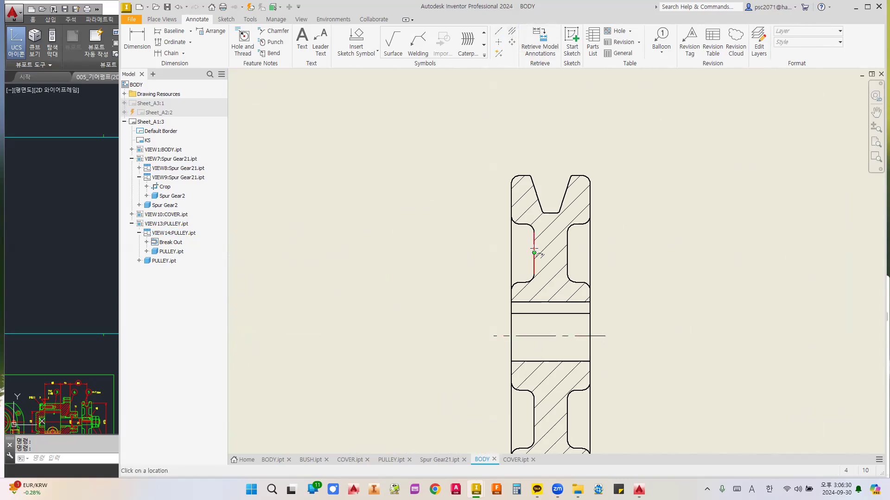
click(567, 252)
click(548, 170)
middle_drag(548, 170, 527, 82)
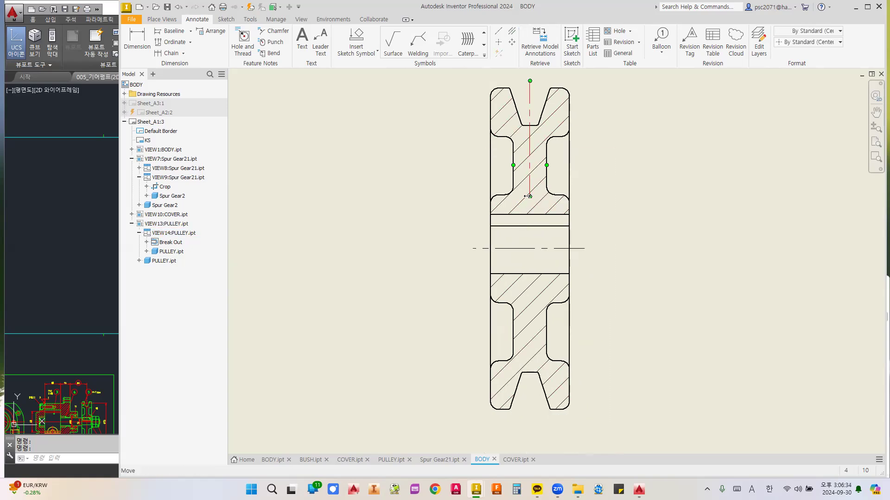
drag(530, 196, 531, 202)
click(532, 415)
- Add a vertical centerline bisector between the two straight sides of the cover's front view
scroll(546, 325, up, 5)
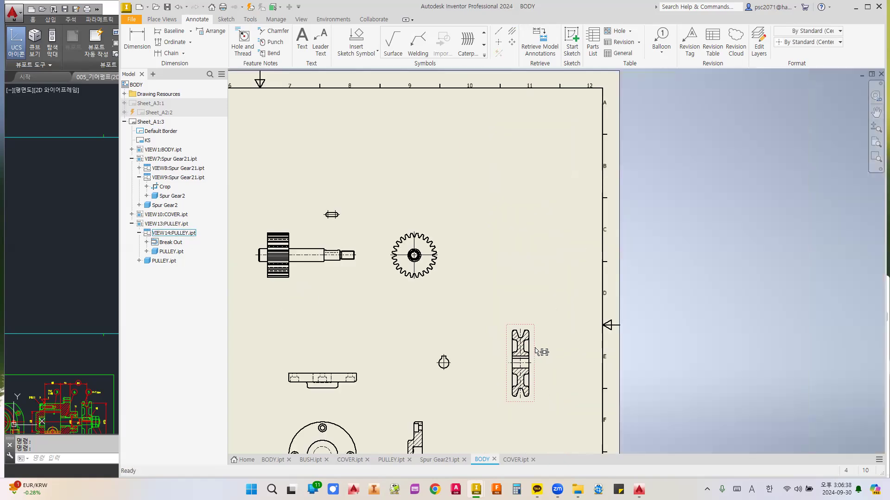
scroll(582, 256, up, 3)
scroll(602, 232, down, 4)
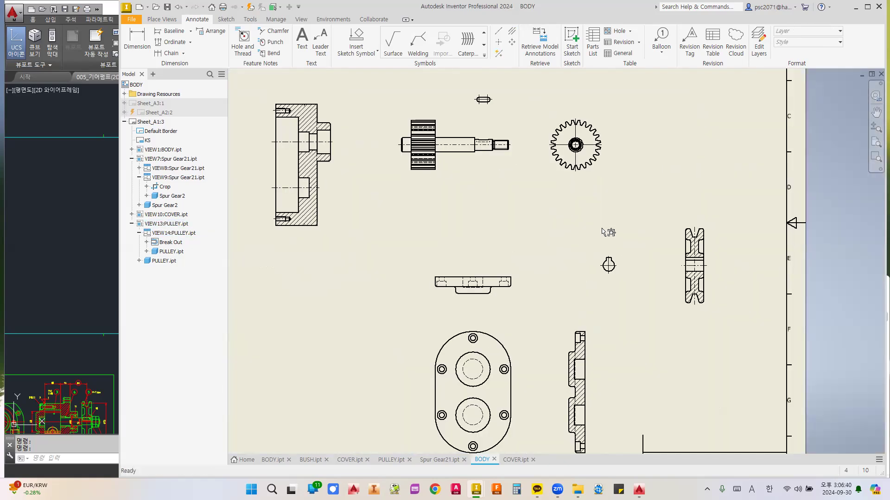
scroll(603, 234, up, 4)
scroll(544, 276, down, 5)
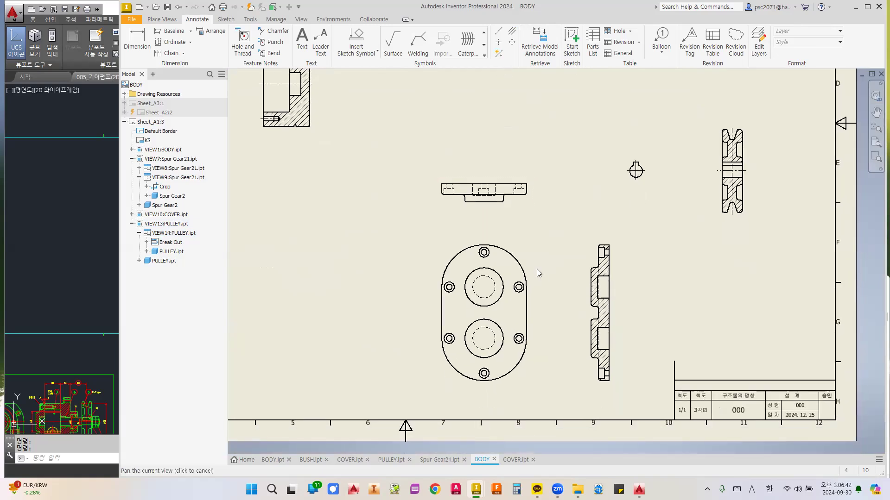
middle_drag(537, 270, 535, 265)
click(502, 45)
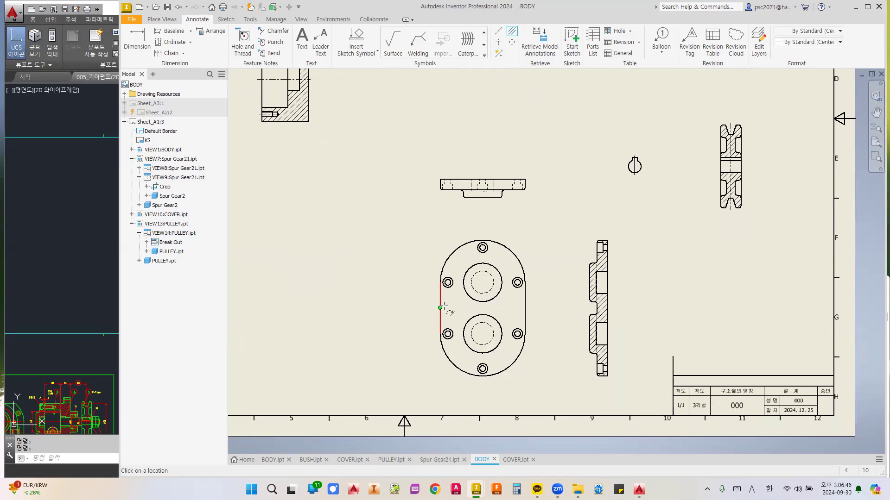
scroll(503, 297, up, 3)
key(Escape)
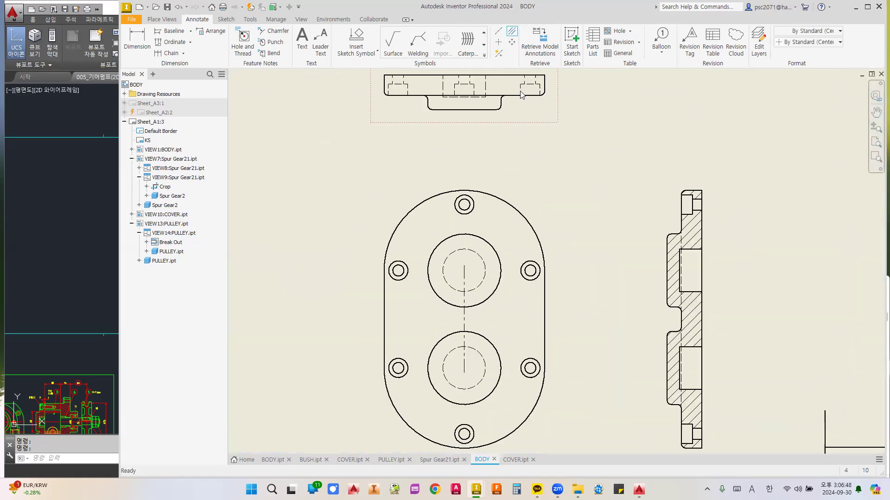
- Add center marks to the upper and lower outer arcs of the cover's front view
click(504, 45)
click(511, 204)
click(522, 417)
middle_drag(512, 387, 515, 343)
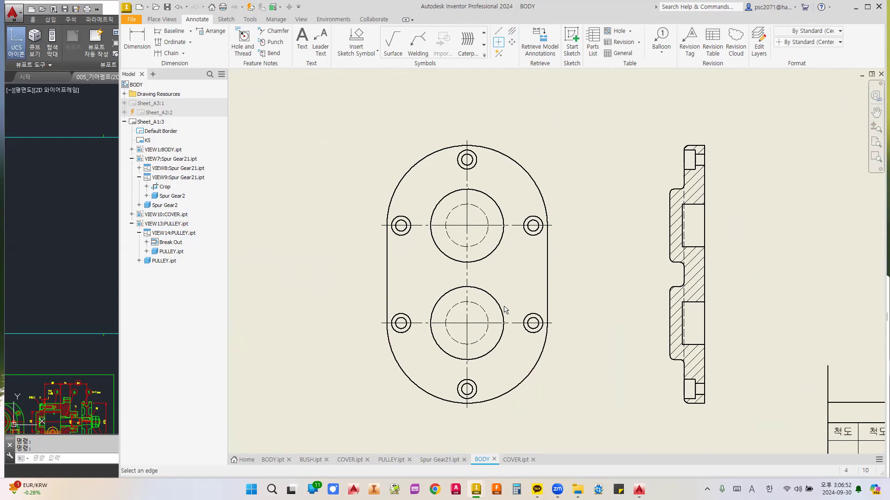
- Add a centered pattern arc through the three upper bolt holes of the cover, centered on the upper boss
click(511, 42)
click(440, 200)
click(403, 216)
click(533, 234)
right_click(536, 243)
click(563, 241)
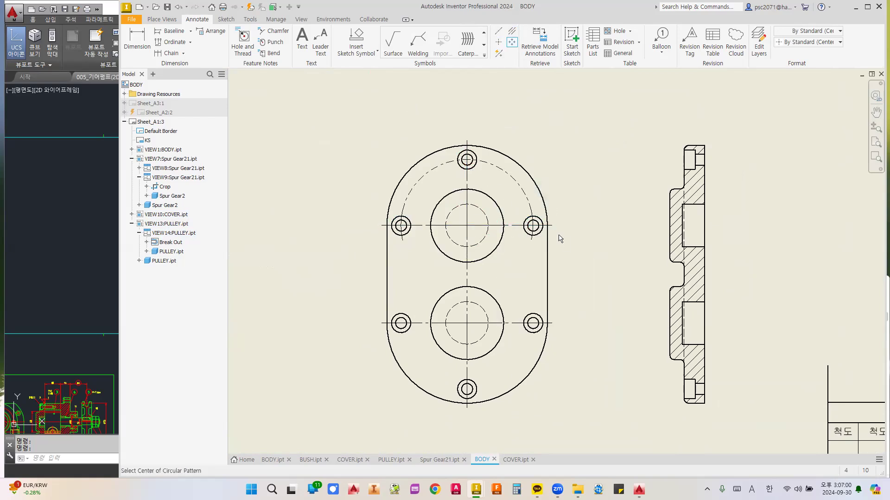
- Add a centered pattern arc through the three lower bolt holes of the cover, centered on the lower boss
click(482, 310)
click(533, 332)
click(474, 391)
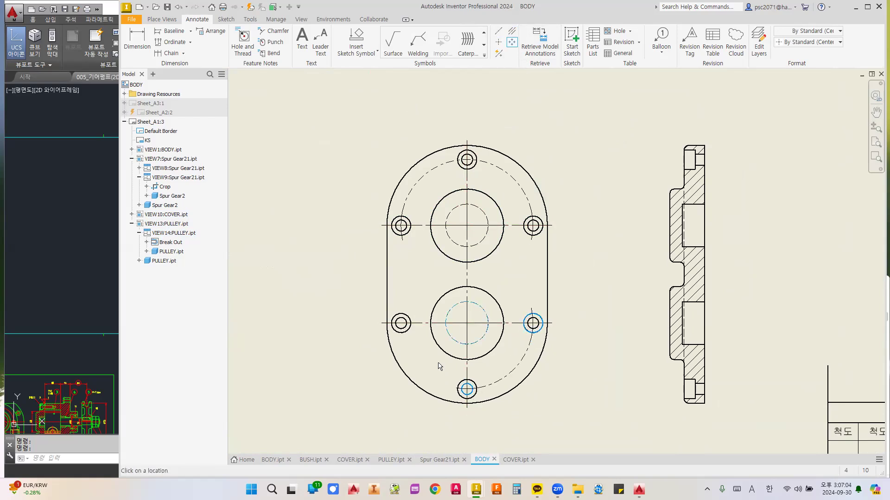
click(406, 330)
right_click(409, 330)
click(438, 329)
- Add horizontal centerline bisectors through the upper and lower shaft recesses in the cover's side section view
scroll(500, 286, down, 3)
middle_drag(591, 266, 538, 256)
scroll(538, 260, up, 5)
scroll(603, 202, down, 4)
scroll(469, 102, up, 1)
click(512, 30)
scroll(539, 204, up, 5)
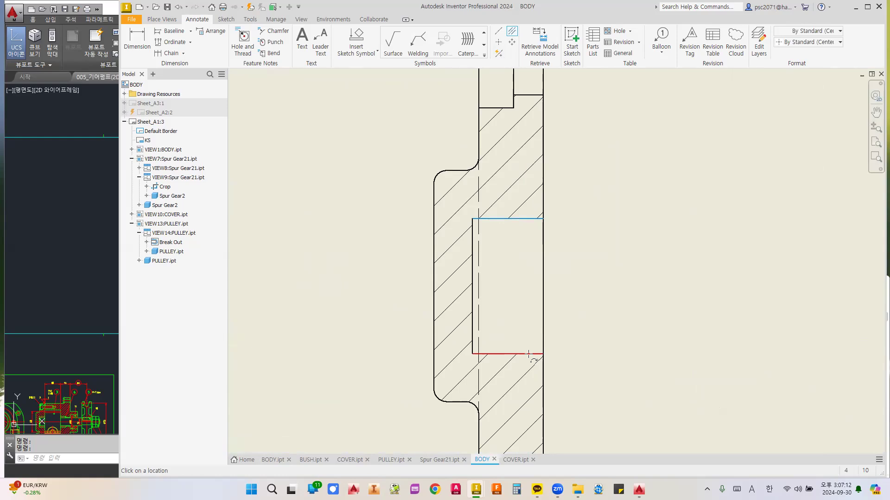
scroll(529, 306, down, 4)
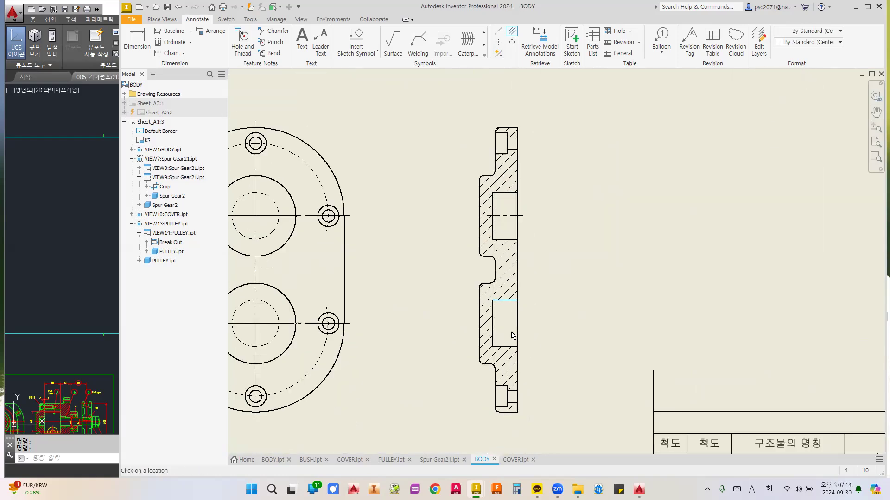
- Add horizontal centerline bisectors through the lower and upper counterbored holes in the cover's side section view
scroll(511, 385, up, 4)
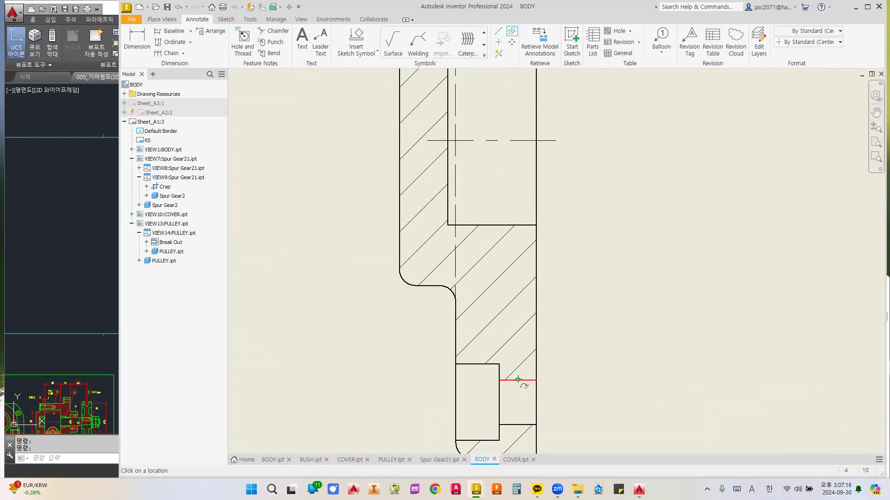
scroll(518, 415, down, 4)
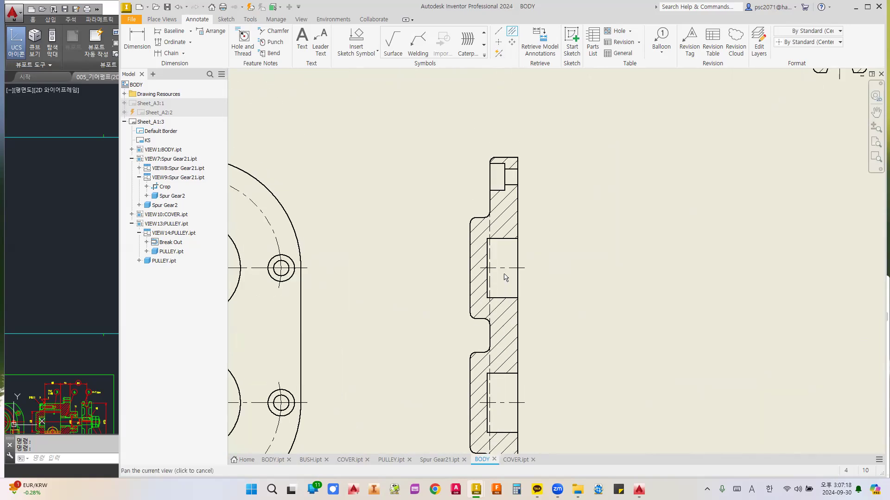
scroll(514, 171, up, 3)
click(514, 200)
key(Escape)
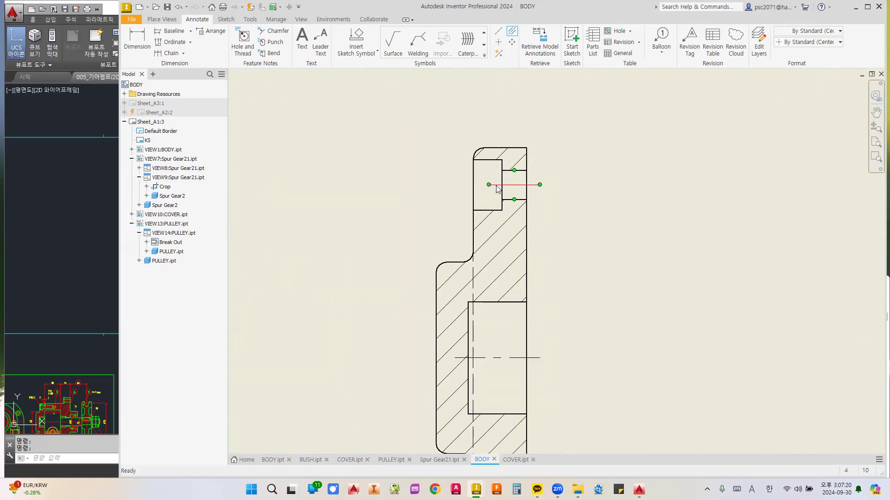
- Extend the hole and recess centerlines in the cover's side section past the outline on the boss side
drag(489, 185, 455, 185)
middle_drag(484, 262, 482, 141)
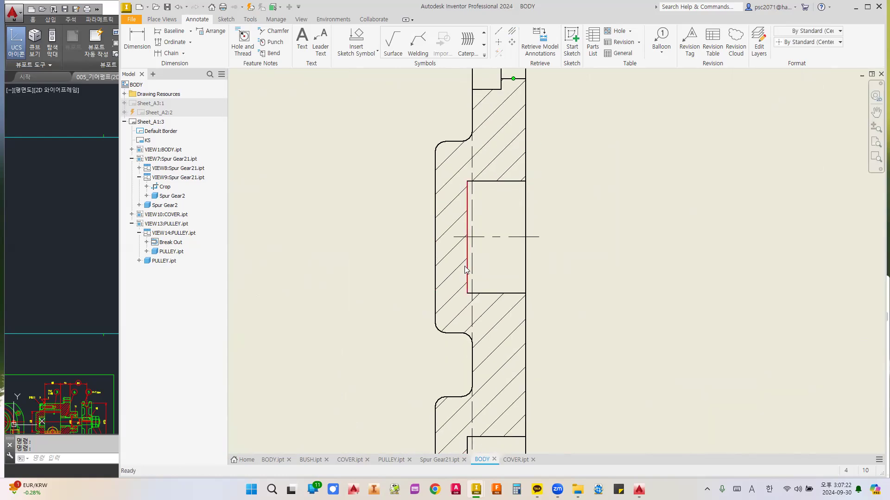
middle_drag(417, 235, 473, 255)
drag(472, 256, 460, 256)
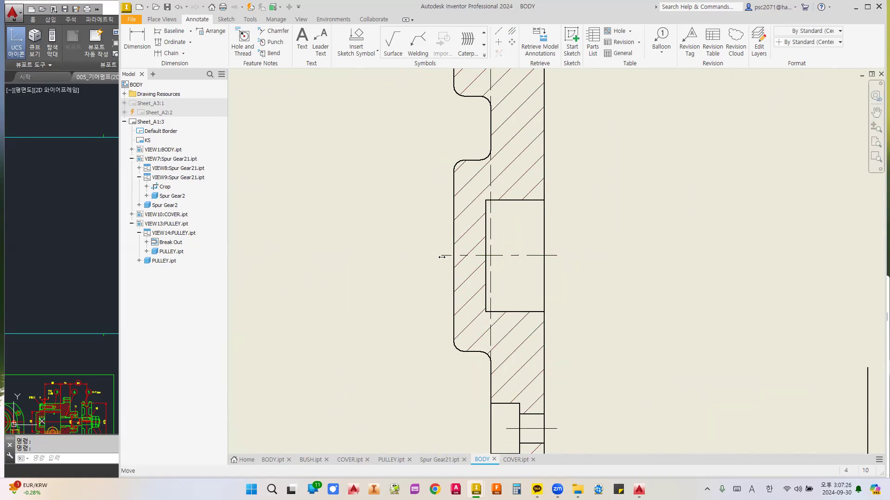
scroll(439, 257, down, 3)
scroll(459, 357, up, 3)
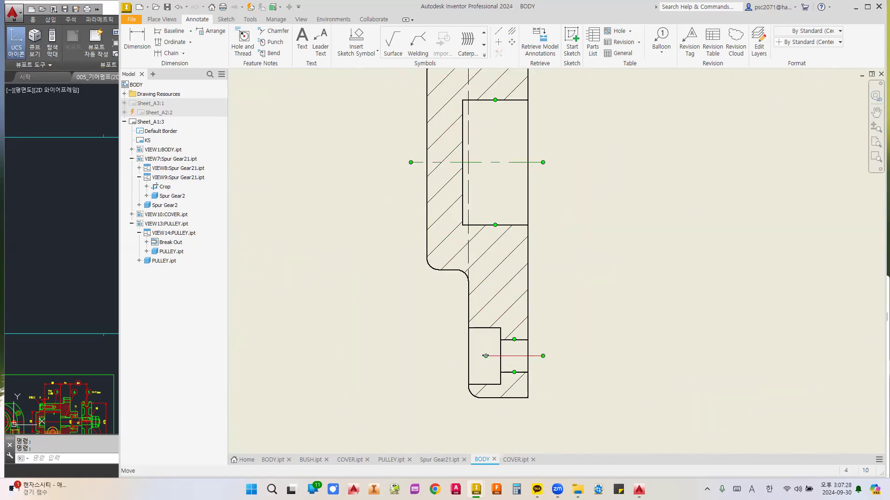
scroll(481, 319, down, 5)
middle_drag(518, 292, 658, 328)
middle_drag(552, 261, 553, 283)
scroll(517, 256, up, 5)
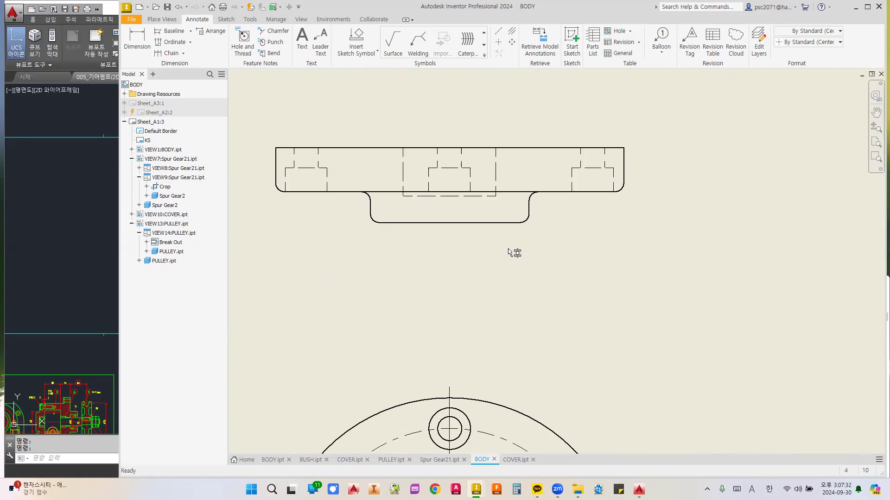
- Add a vertical centerline through the middle hole of the cover's top view and extend it past both outline edges
key(Return)
key(Escape)
drag(449, 190, 449, 133)
drag(450, 241, 449, 241)
- Add vertical centerline bisectors through the two outer counterbored holes of the cover's top view and extend them below the flange
click(512, 31)
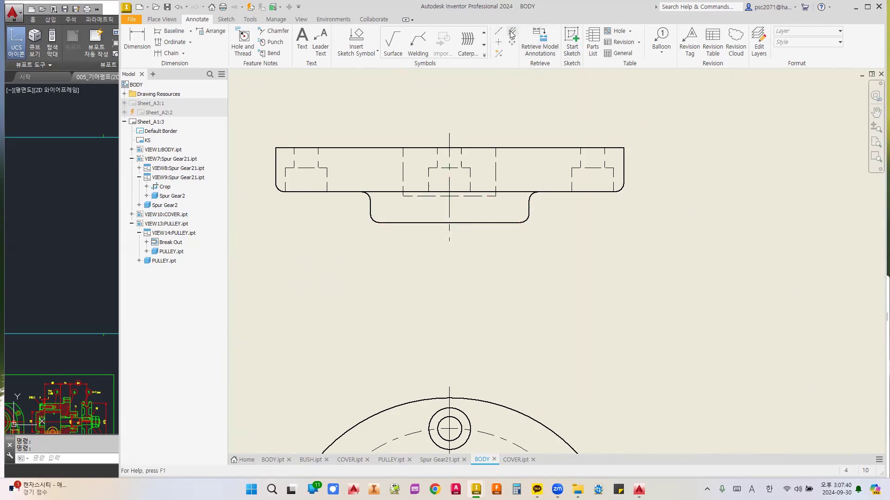
click(318, 157)
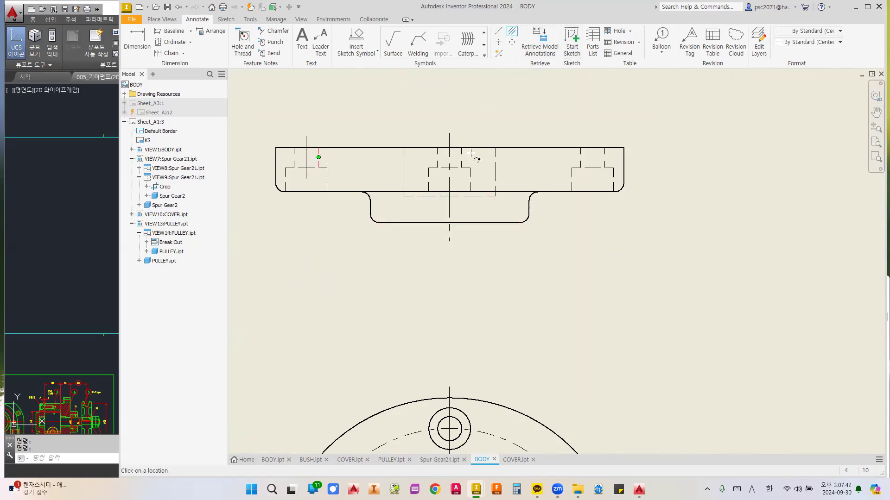
key(Escape)
drag(593, 197, 593, 206)
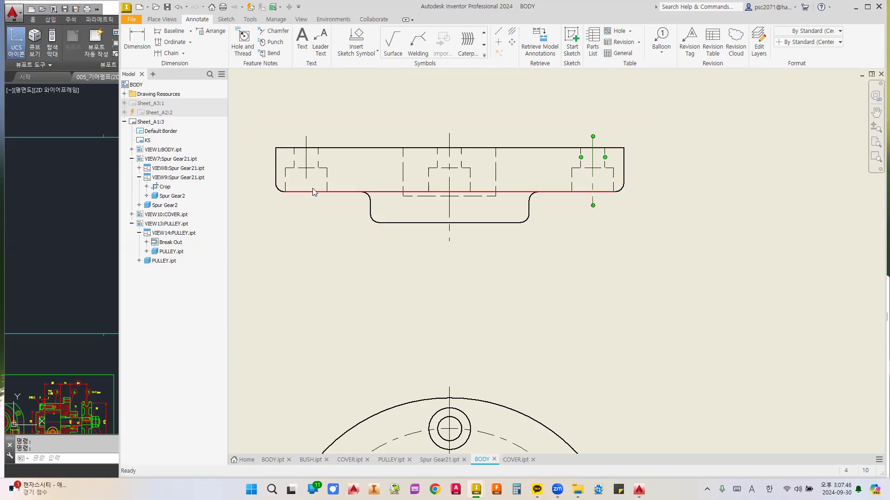
drag(306, 179, 308, 203)
- Look over the body, gear and cover views on the sheet to check their centerlines
scroll(307, 203, down, 10)
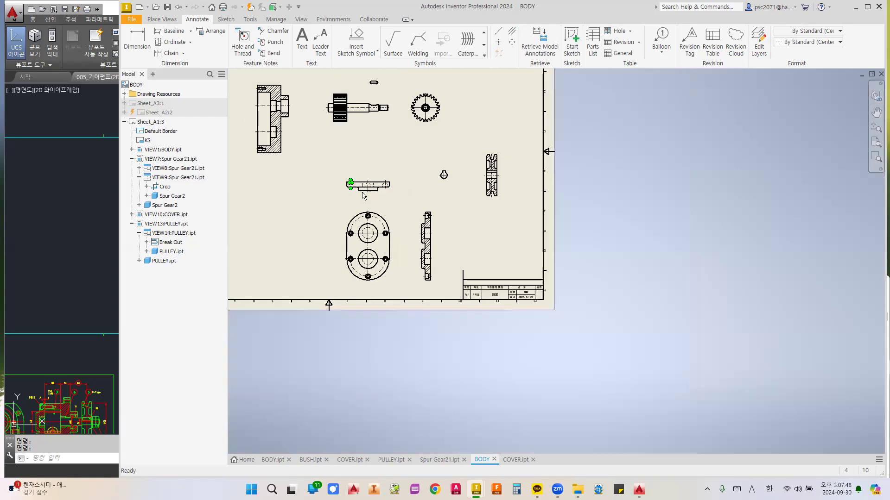
middle_drag(457, 115, 490, 141)
scroll(490, 142, up, 3)
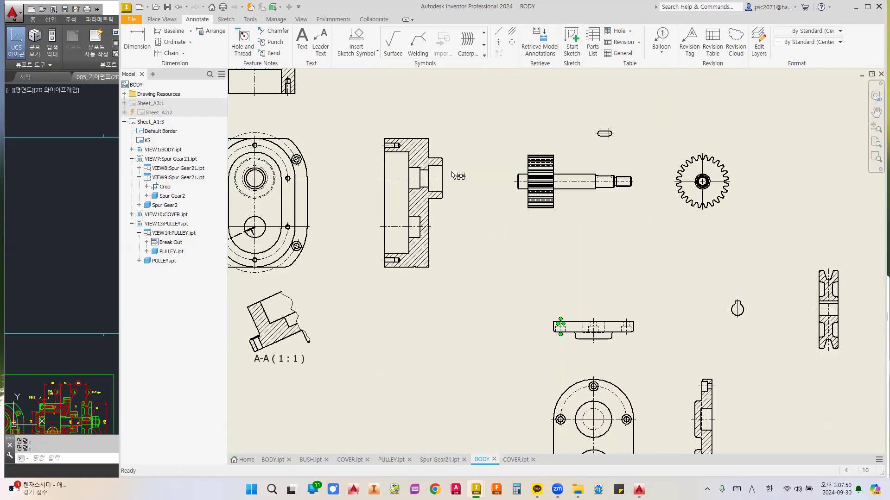
scroll(478, 126, down, 2)
scroll(392, 162, up, 3)
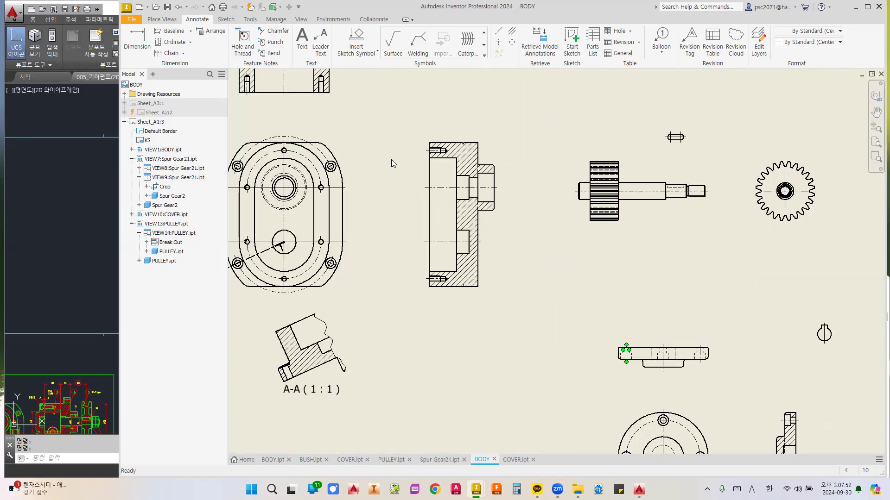
scroll(393, 170, down, 2)
middle_drag(484, 133, 498, 161)
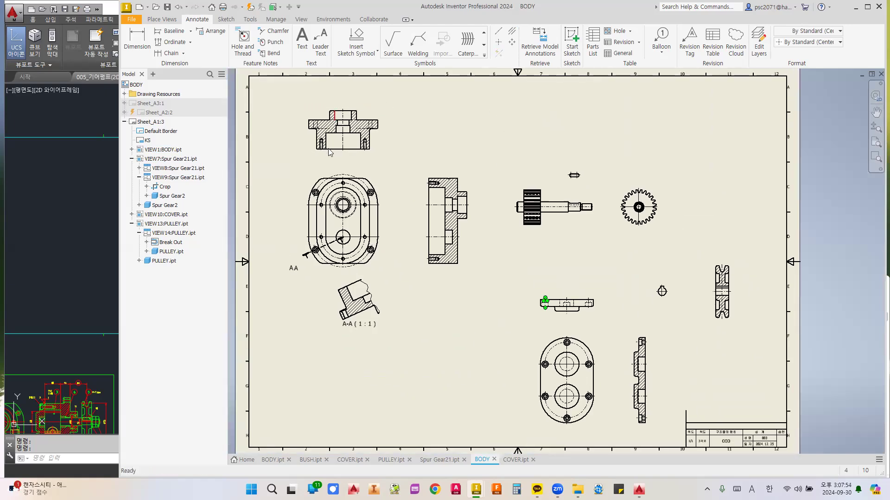
scroll(394, 196, down, 2)
scroll(389, 191, up, 3)
scroll(384, 188, down, 3)
middle_drag(383, 191, 378, 204)
scroll(377, 203, up, 4)
scroll(378, 203, down, 3)
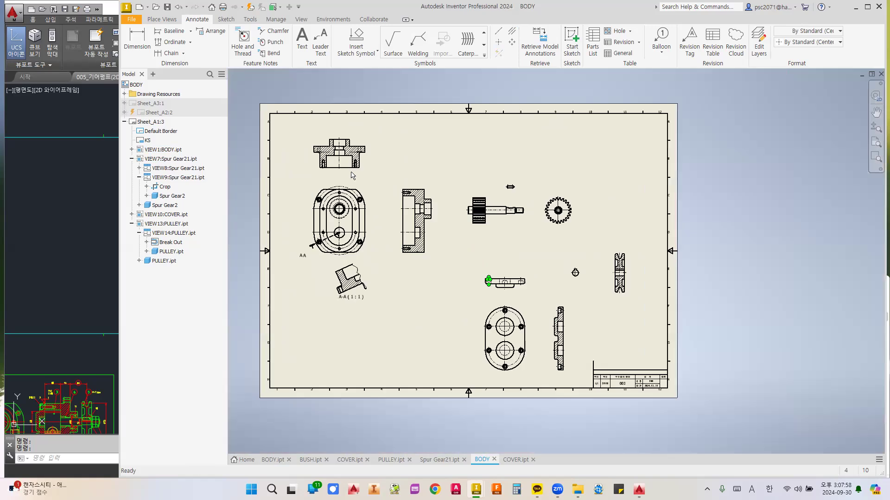
- Create an isometric projected view of the pump body from its front view, placed above the side section
click(162, 19)
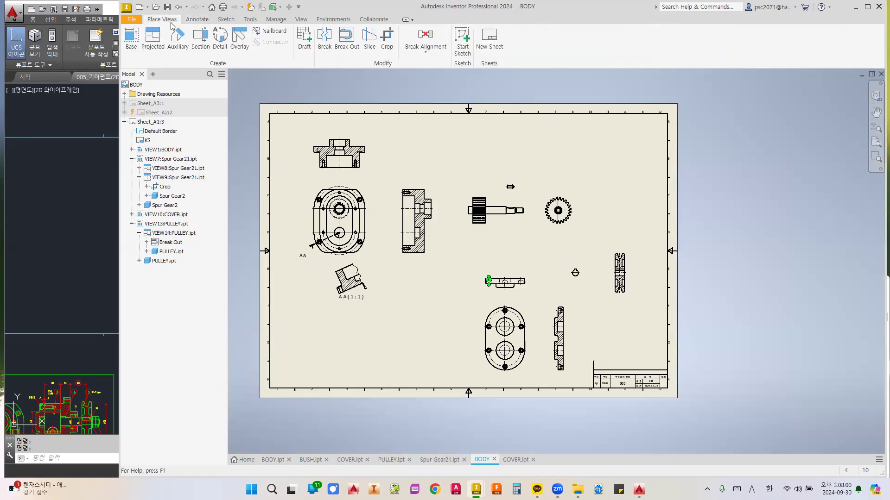
click(155, 48)
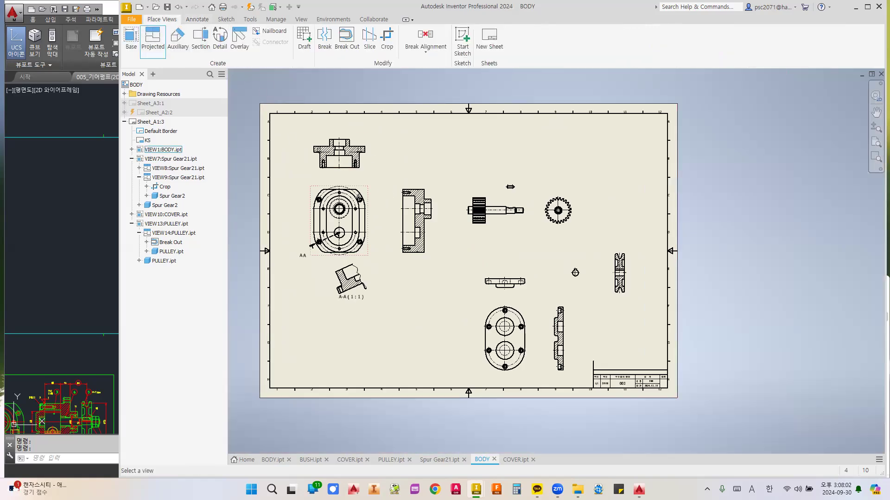
click(363, 200)
click(424, 150)
right_click(424, 148)
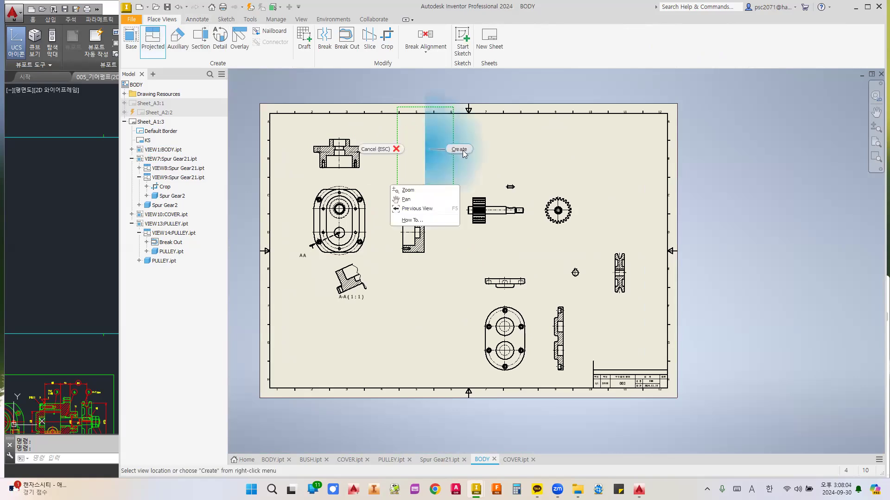
click(457, 148)
- Create an isometric projected view of the spur gear shaft from its side view, placed above the gear's end view
click(156, 46)
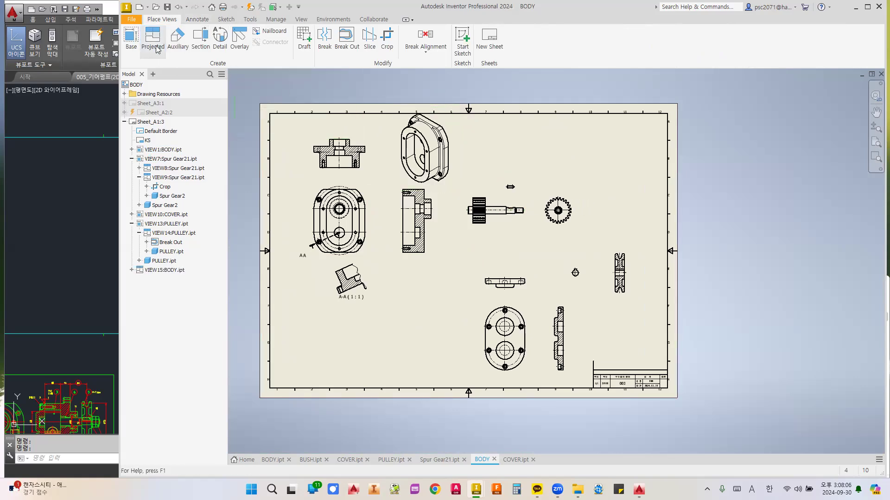
click(493, 204)
click(575, 168)
right_click(560, 171)
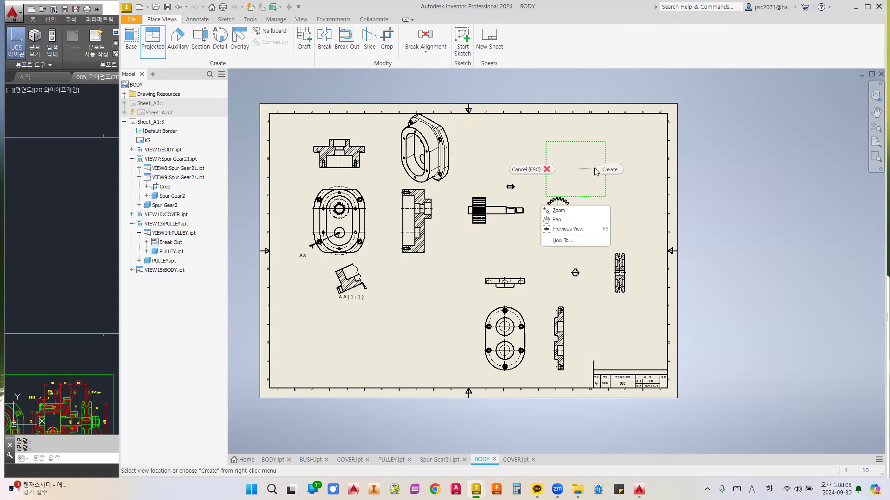
click(598, 172)
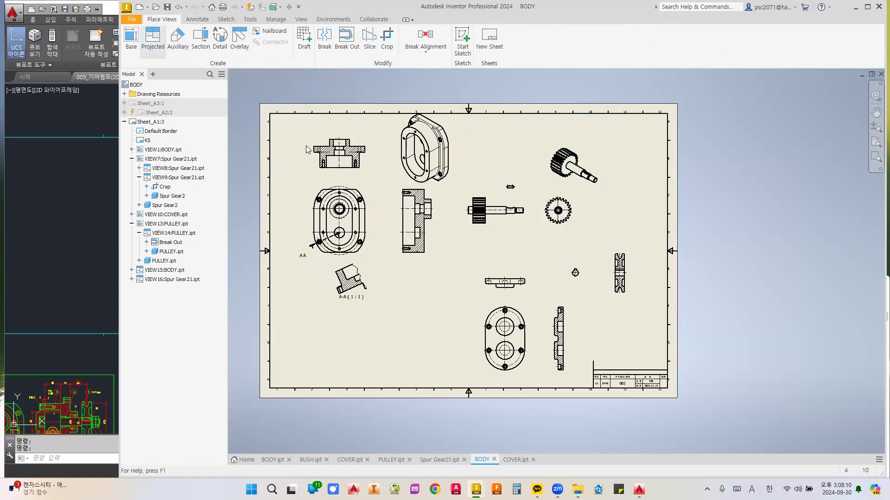
- Create an isometric projected view of the cover from its front view, placed up and to its left
click(156, 42)
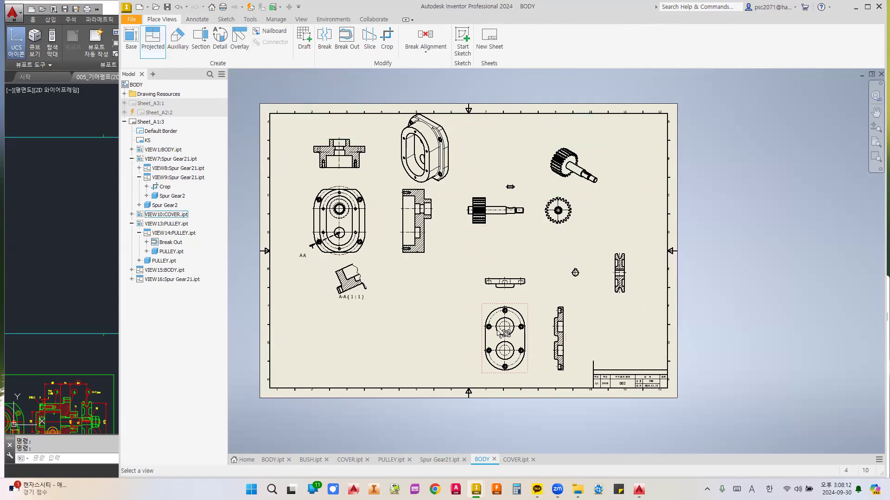
click(492, 341)
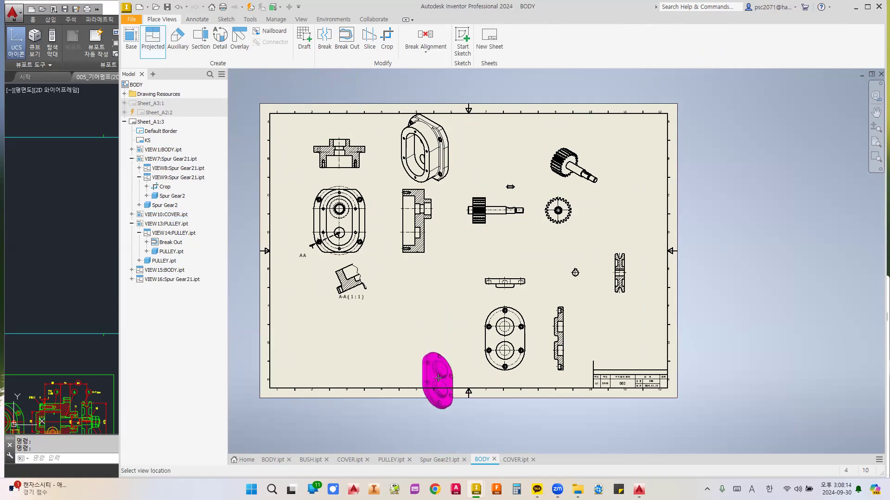
click(424, 301)
right_click(424, 301)
click(457, 303)
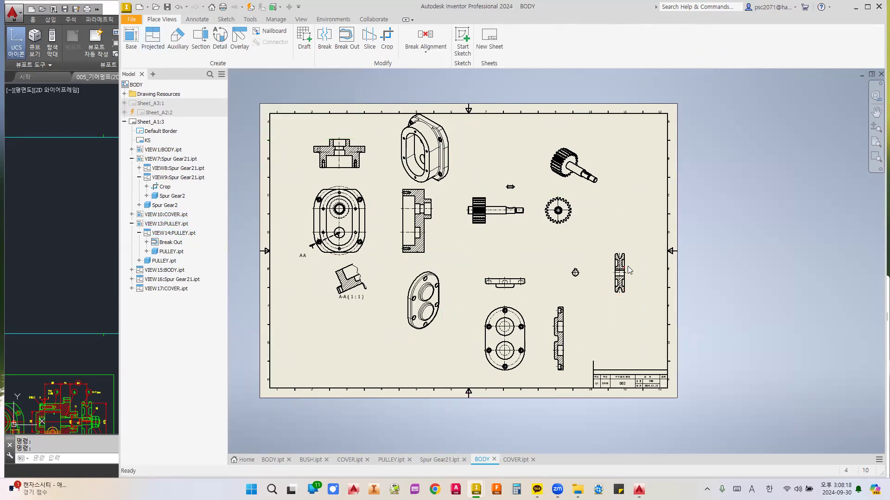
click(621, 274)
click(158, 39)
click(622, 266)
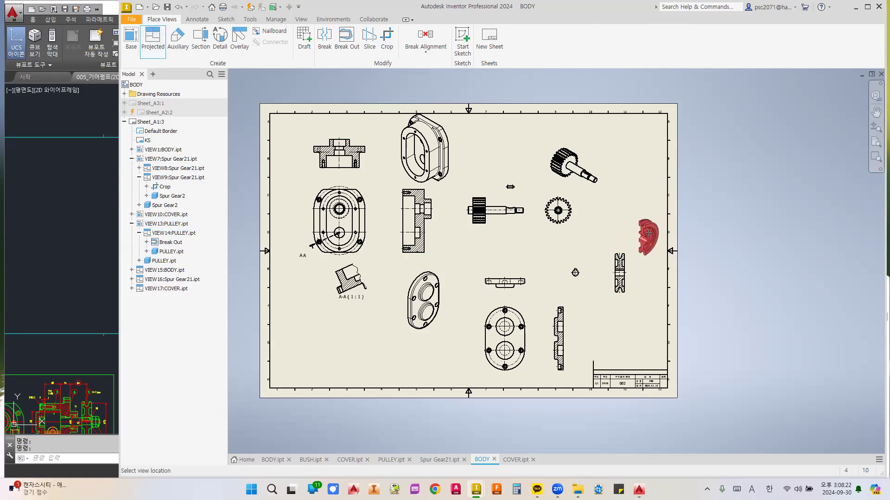
scroll(631, 254, up, 5)
scroll(541, 293, down, 5)
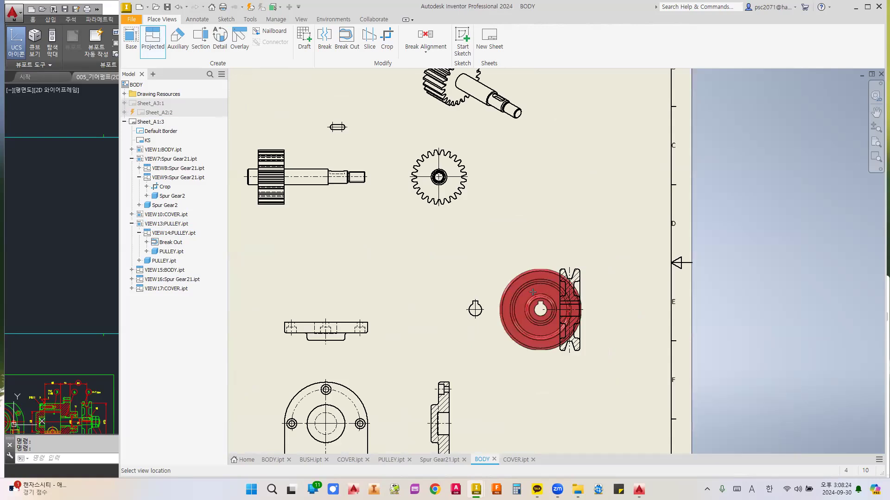
scroll(523, 306, up, 3)
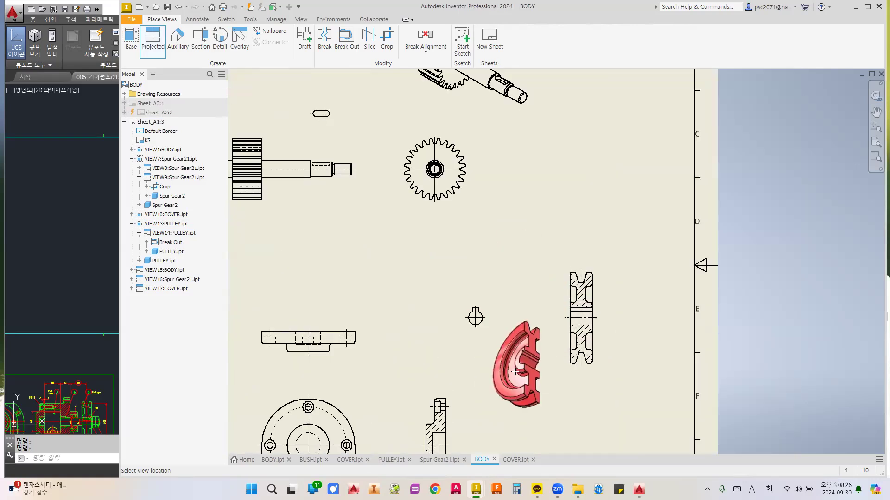
scroll(519, 337, down, 3)
scroll(520, 337, up, 3)
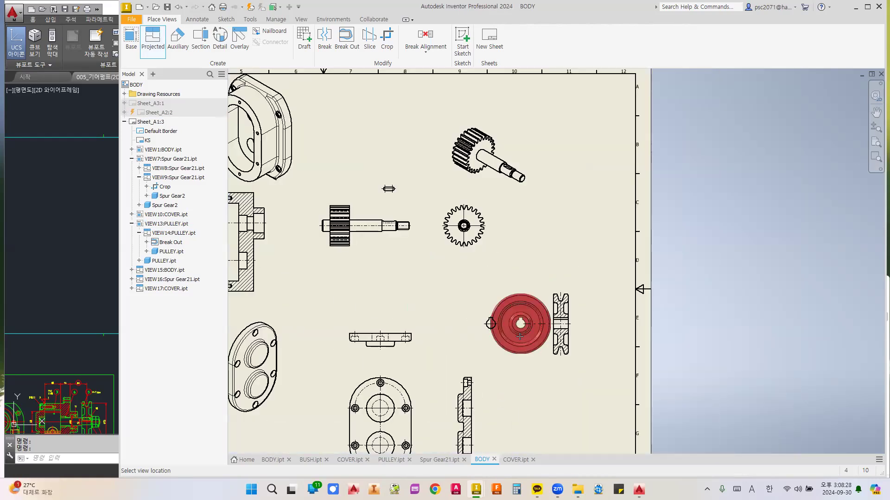
key(Escape)
- Create an isometric projected view of the pulley from its keyway view and move it above the pulley's section view
middle_drag(517, 298, 531, 283)
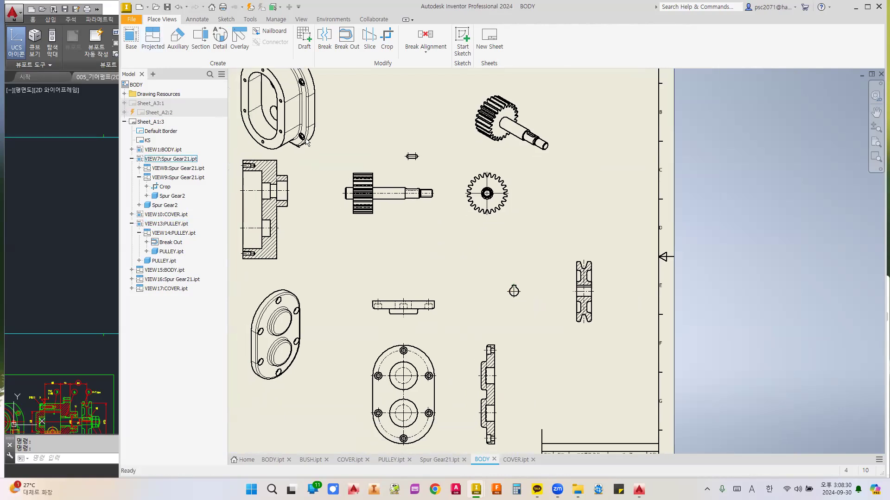
click(200, 39)
key(p)
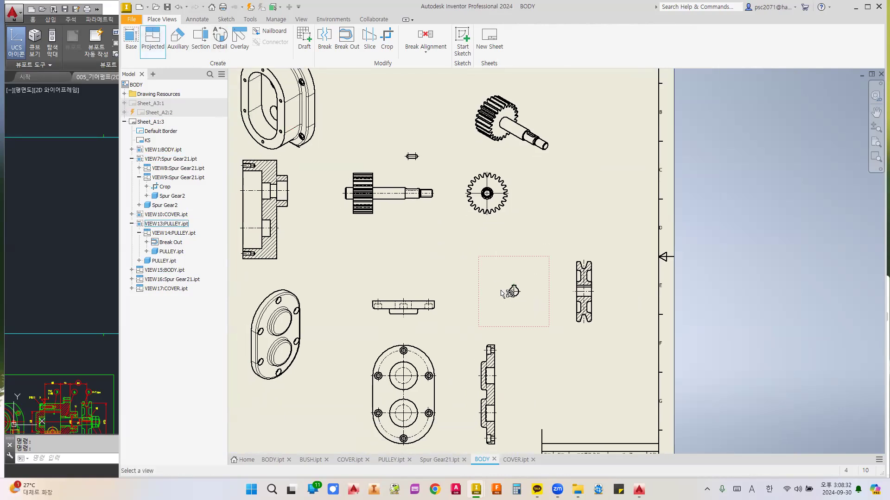
click(513, 291)
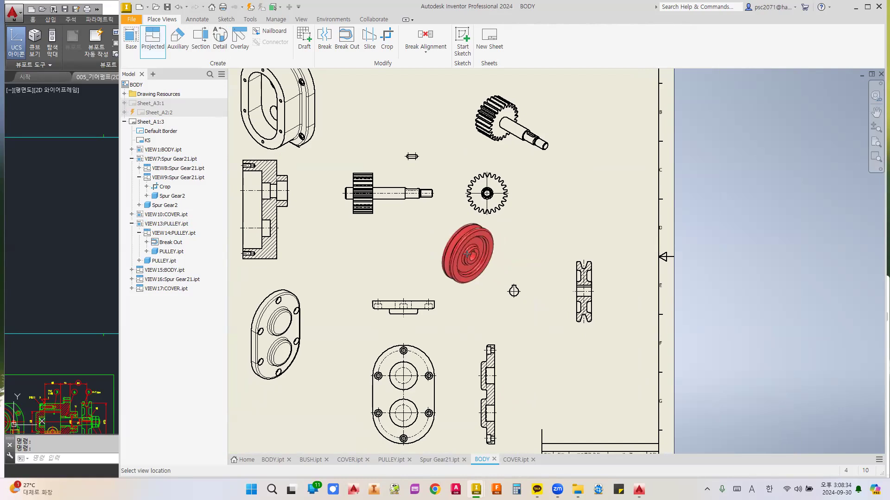
scroll(466, 255, up, 4)
scroll(476, 254, down, 4)
click(466, 258)
right_click(492, 262)
click(493, 263)
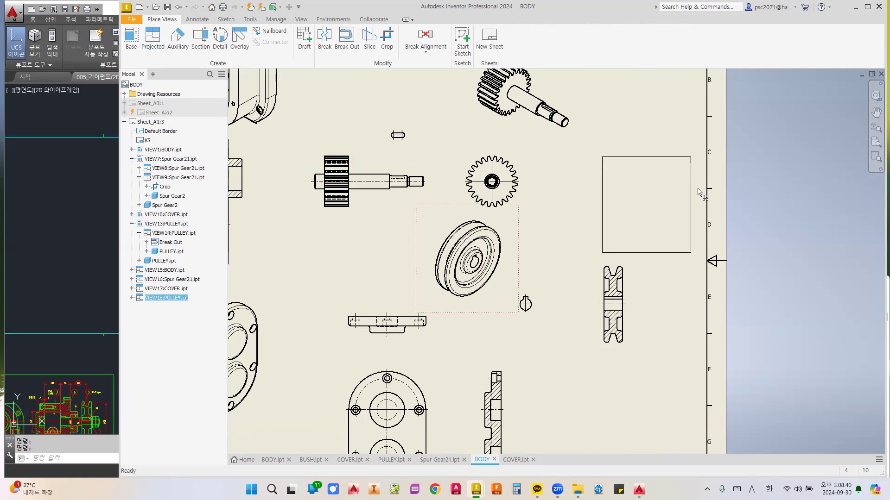
scroll(681, 206, down, 3)
scroll(639, 245, down, 3)
middle_drag(631, 245, 608, 248)
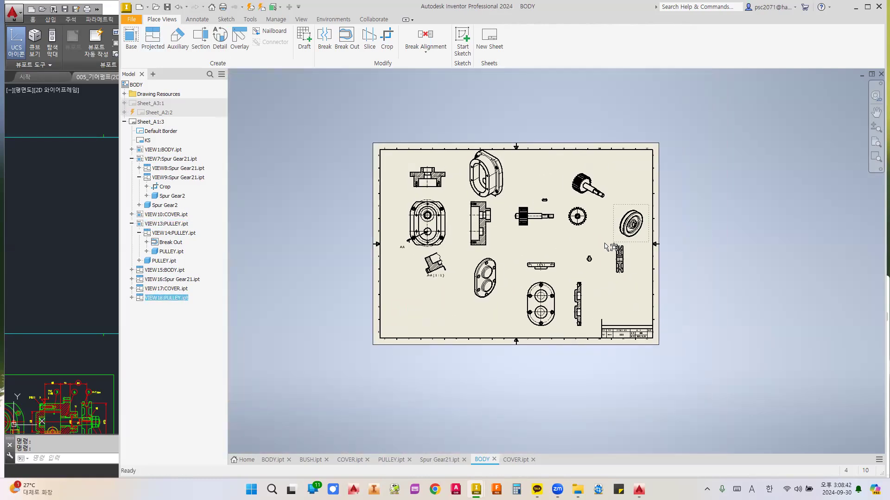
- Save the drawing as 2D-G.idw in the gear pump folder
scroll(605, 243, up, 4)
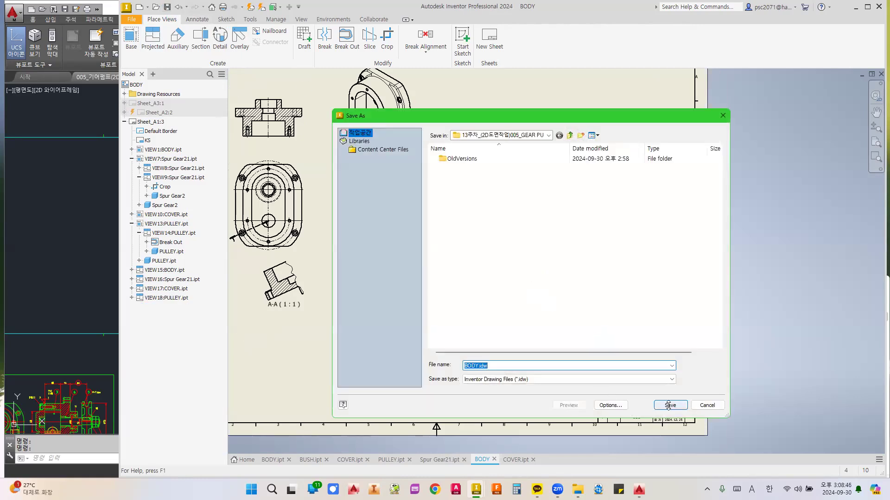
click(478, 366)
text(2D-G)
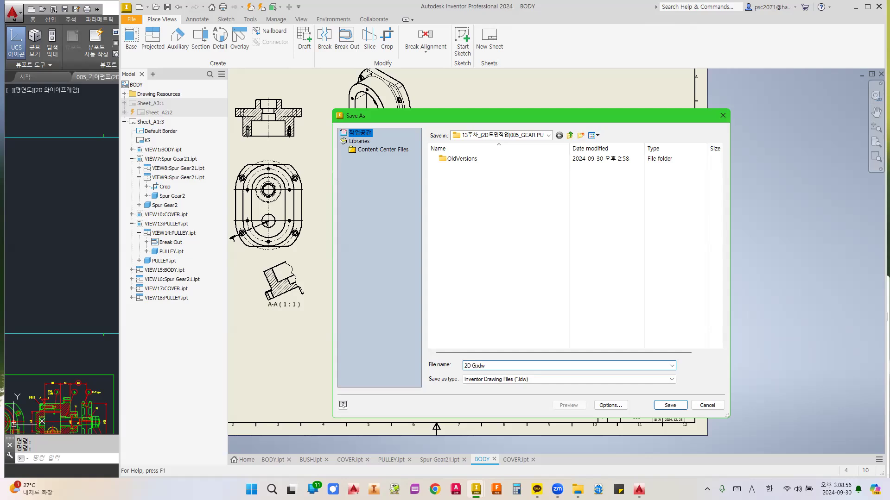
click(676, 405)
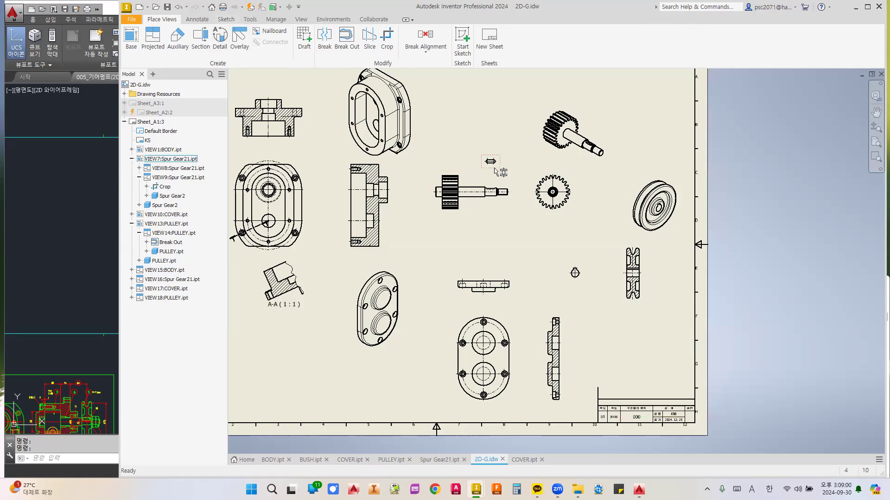
- Export the drawing to DWG with the file version AutoCAD 2013 Drawing, saving it as 2D-G.dwg in the gear pump folder
middle_drag(495, 168, 554, 163)
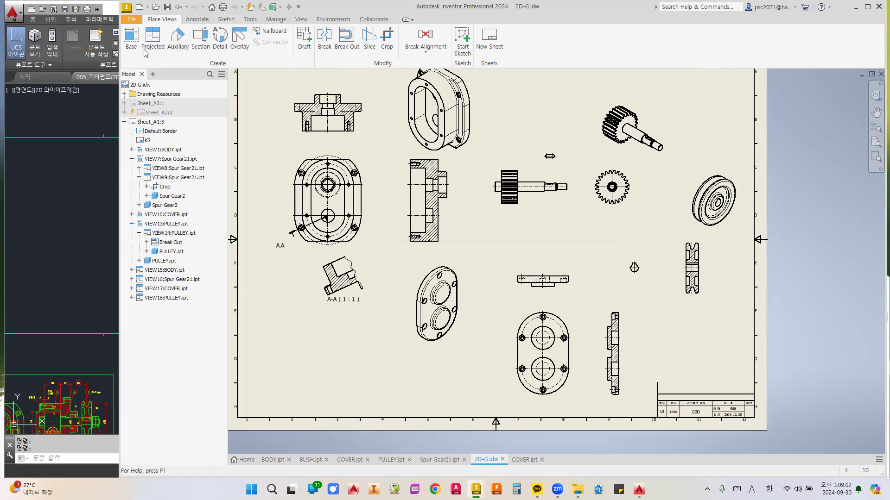
click(131, 19)
mouse_move(182, 148)
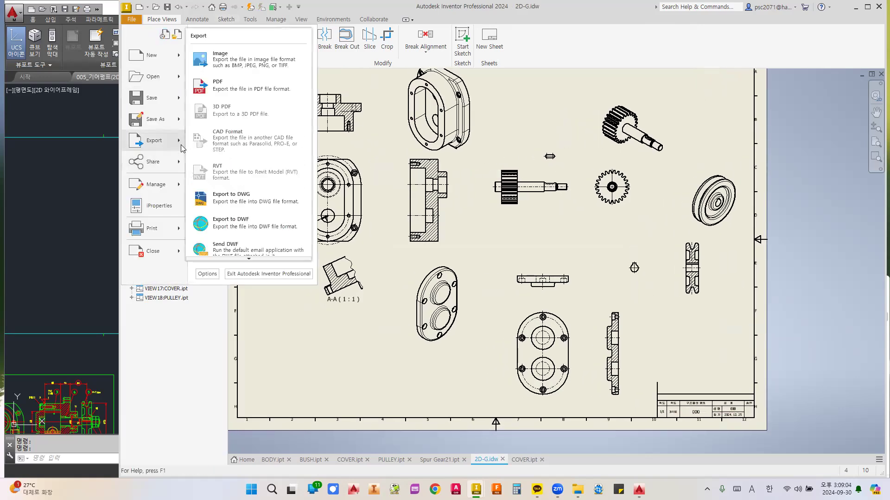
click(254, 199)
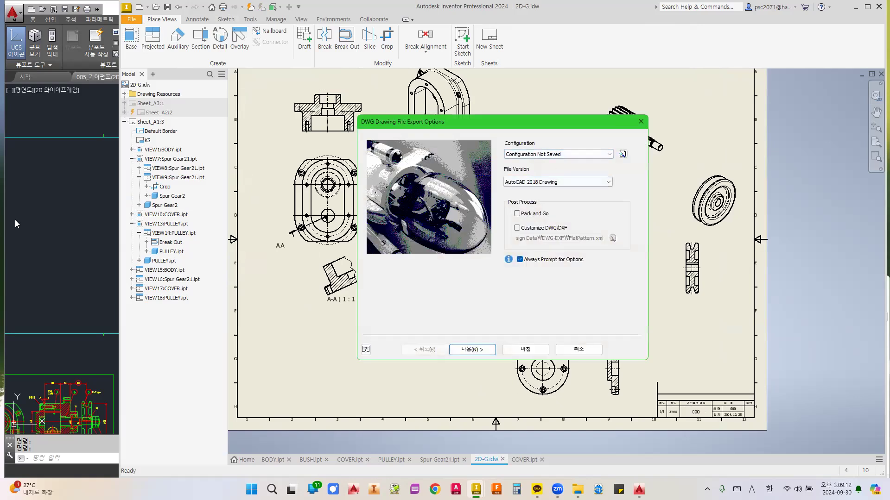
click(65, 225)
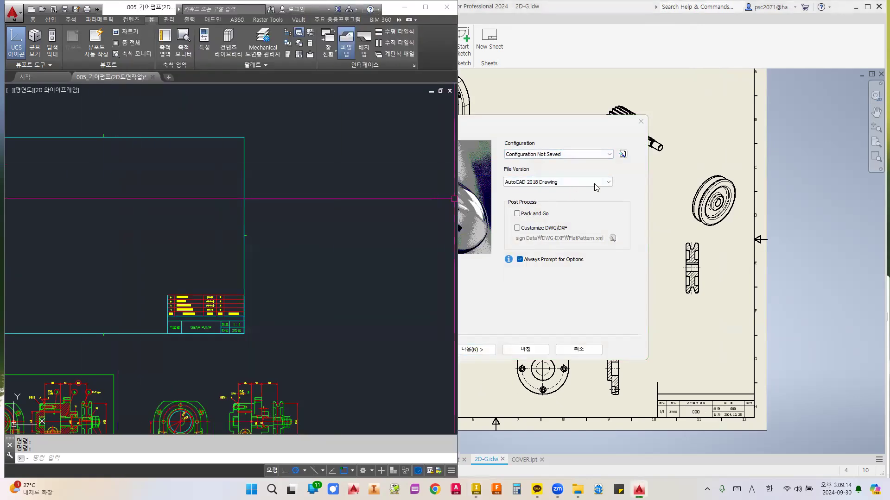
click(608, 182)
click(547, 202)
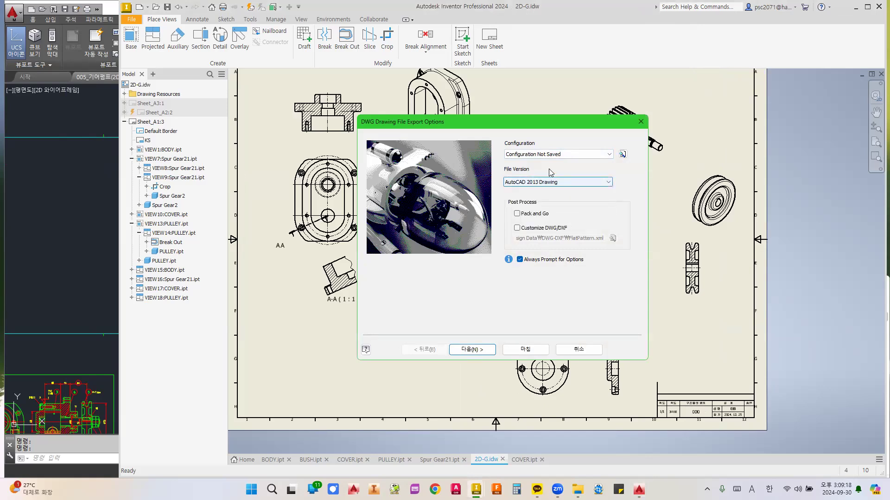
click(470, 351)
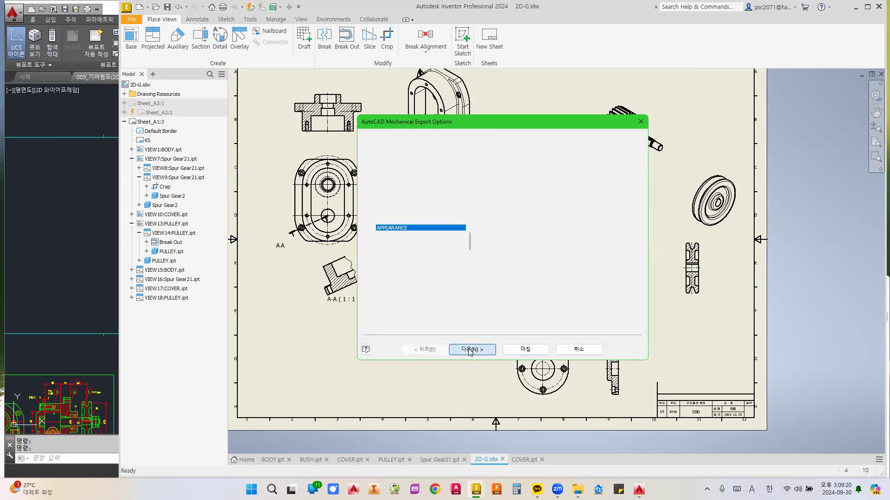
click(538, 351)
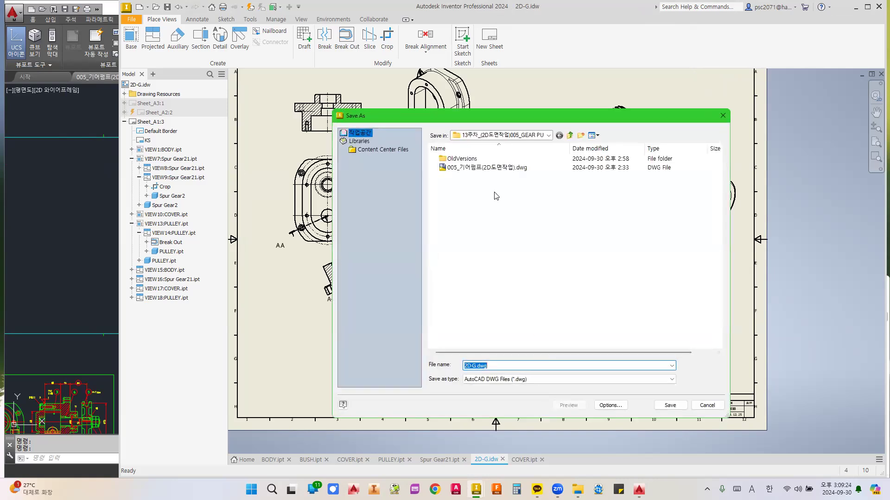
click(670, 406)
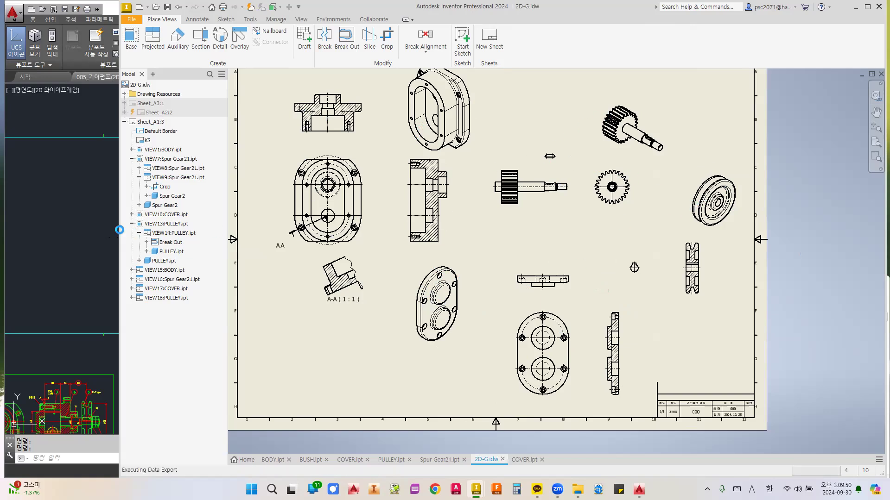
- Switch to AutoCAD Mechanical, widen its window across the screen and open 2D-G_Sheet_A1.dwg from the gear pump folder
click(103, 231)
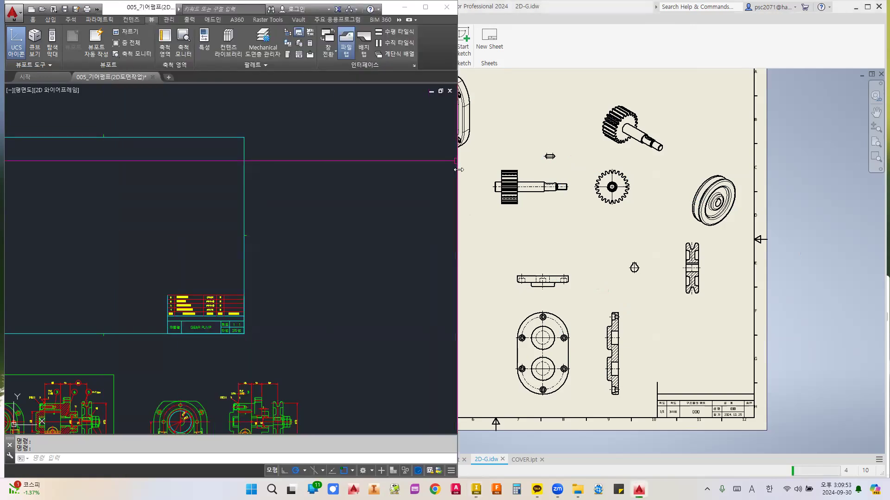
drag(458, 169, 886, 170)
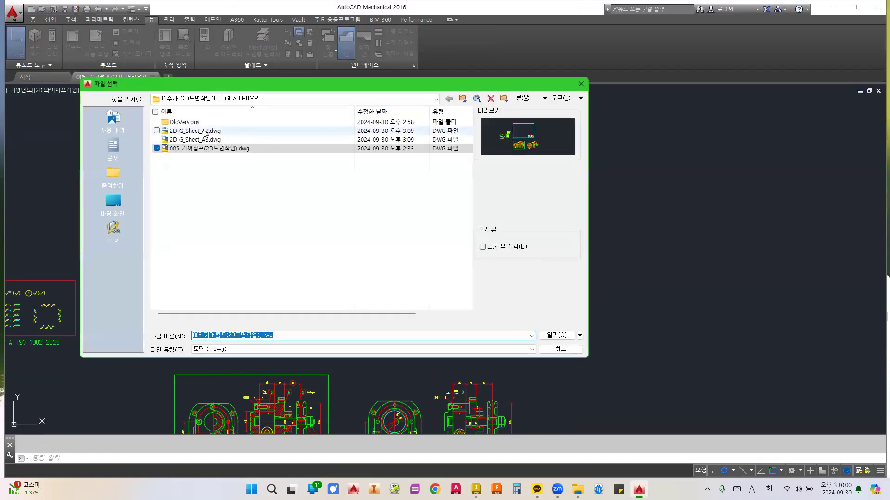
click(193, 142)
key(Up)
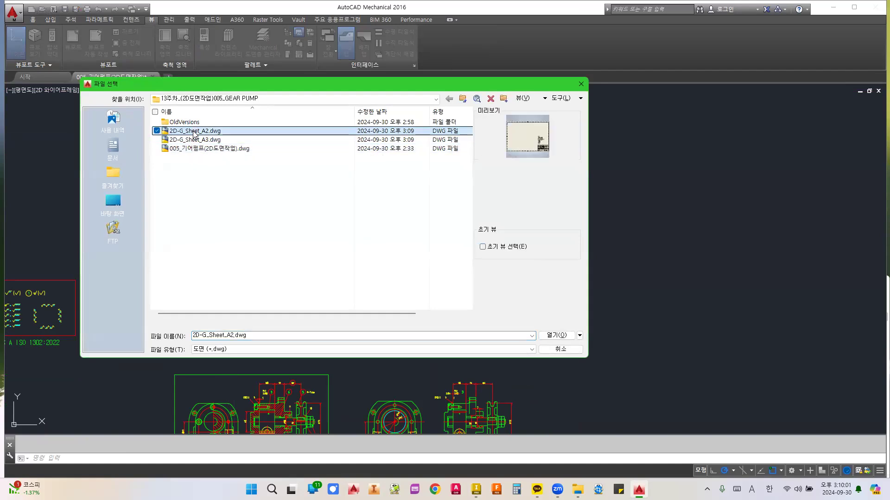
key(Down)
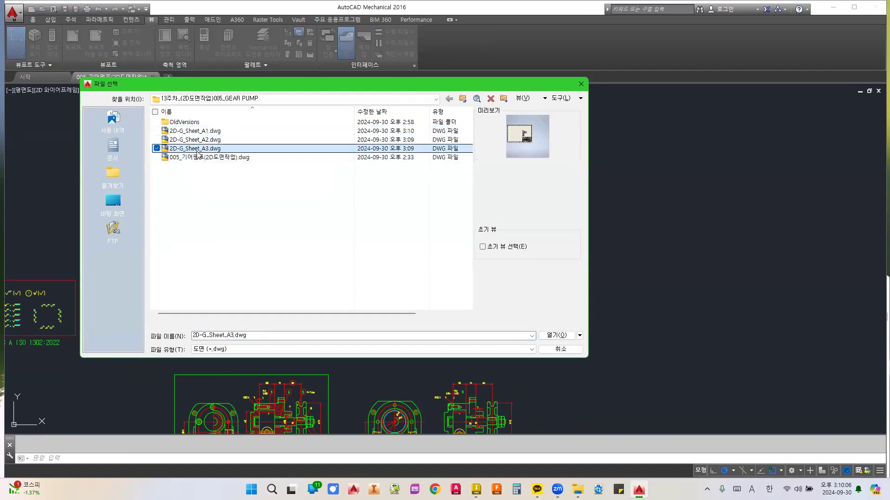
click(202, 131)
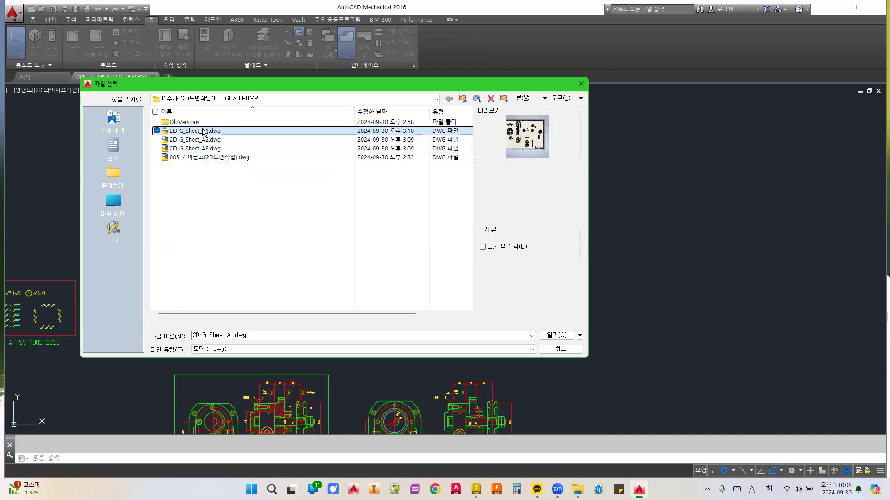
click(554, 335)
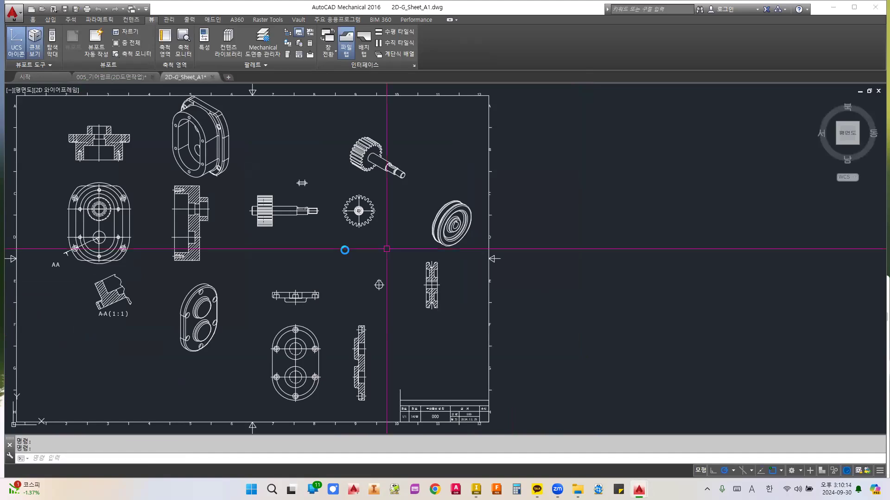
- Erase the sheet border and the title block, keeping only the part views
middle_drag(310, 262, 468, 268)
scroll(397, 213, down, 3)
text(e)
key(Return)
click(354, 152)
click(258, 169)
key(space)
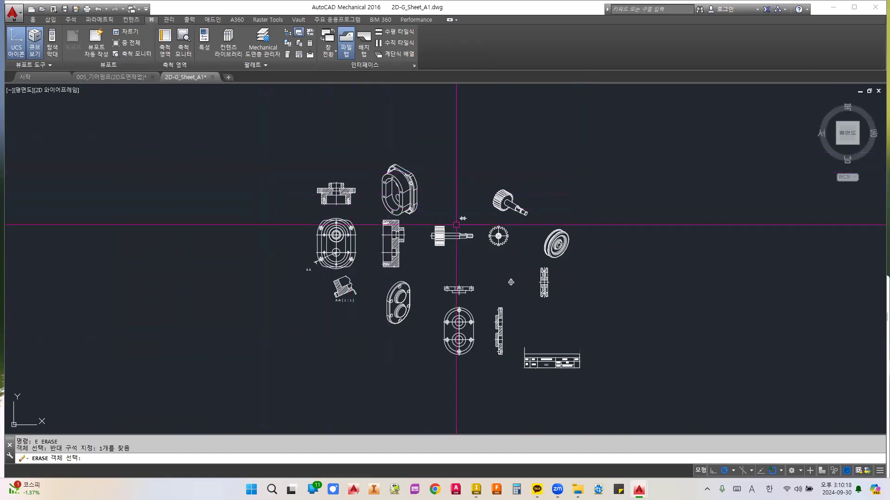
key(space)
click(601, 339)
click(511, 379)
key(space)
- Copy all part views and paste them into 005_기어펌프(2D도면작업).dwg, in the empty area beside the sheet frame
click(617, 378)
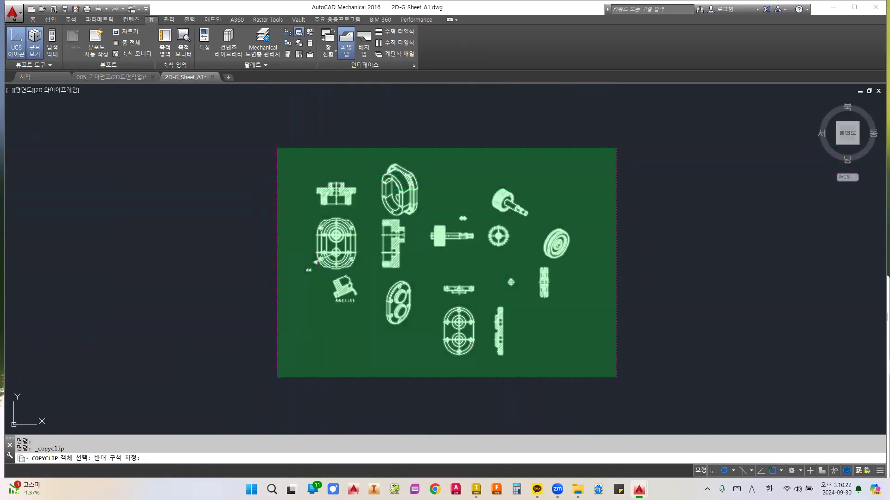
click(275, 145)
click(111, 77)
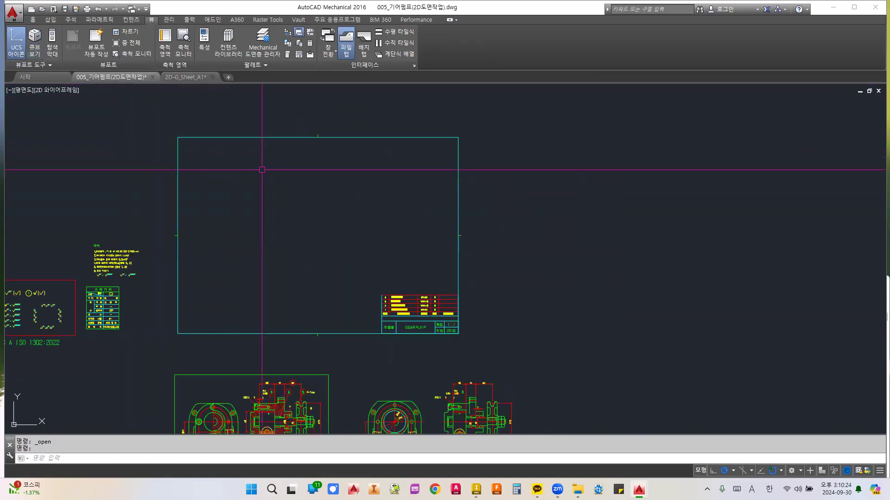
scroll(301, 255, up, 4)
middle_drag(257, 250, 103, 285)
scroll(103, 285, down, 2)
scroll(239, 257, up, 3)
scroll(433, 204, down, 3)
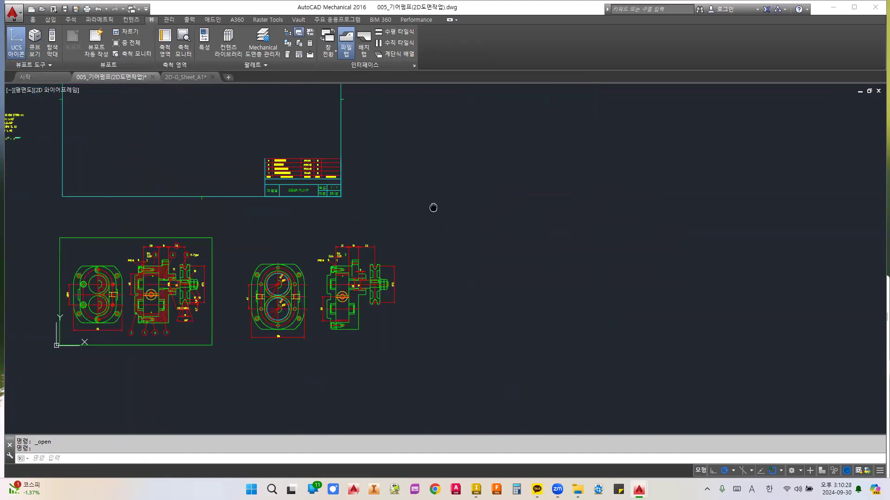
middle_drag(433, 204, 417, 242)
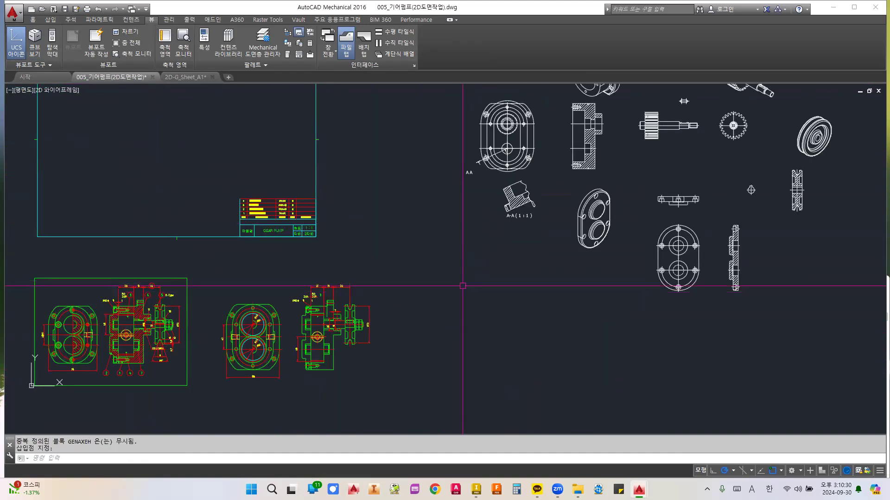
scroll(461, 176, down, 2)
scroll(479, 253, up, 2)
key(Escape)
key(Escape)
- Try to match two edges of section view A-A to the green outline of the pump's front view using Match Properties
scroll(479, 253, down, 2)
scroll(458, 259, up, 2)
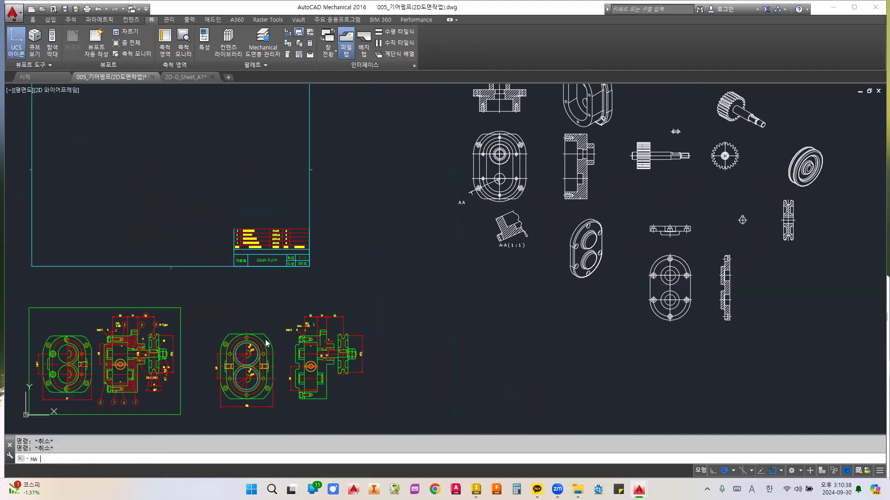
key(Return)
scroll(266, 342, up, 2)
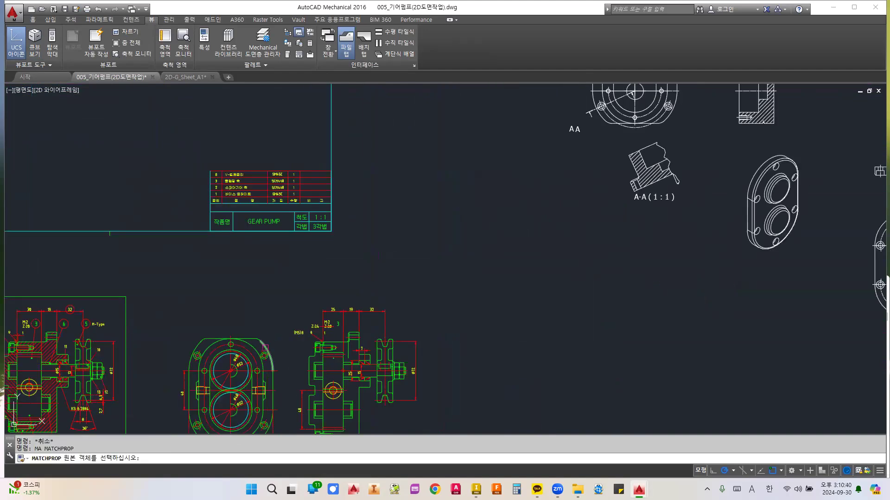
click(270, 345)
scroll(565, 224, up, 3)
click(550, 240)
click(537, 260)
scroll(528, 258, up, 4)
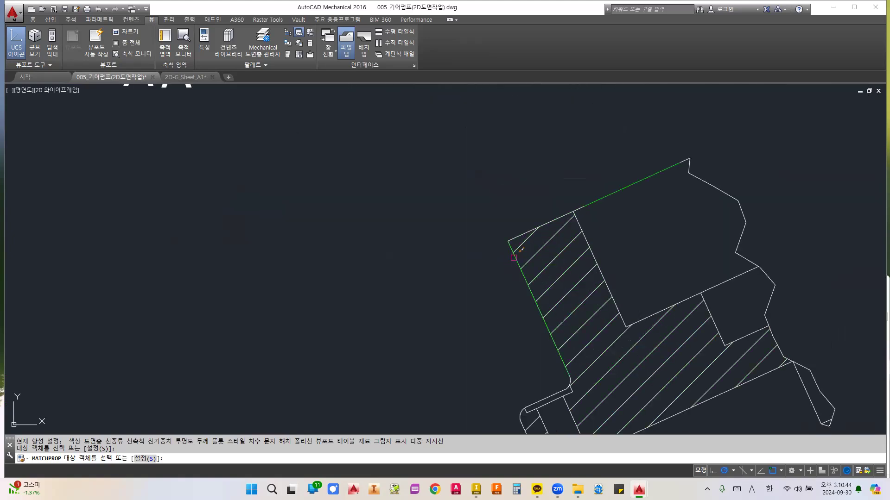
scroll(514, 256, down, 4)
key(Escape)
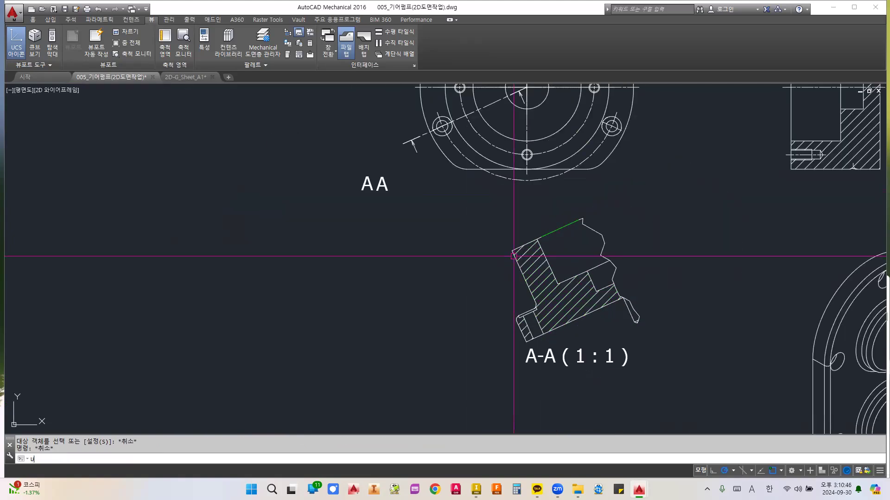
scroll(513, 256, down, 5)
key(Escape)
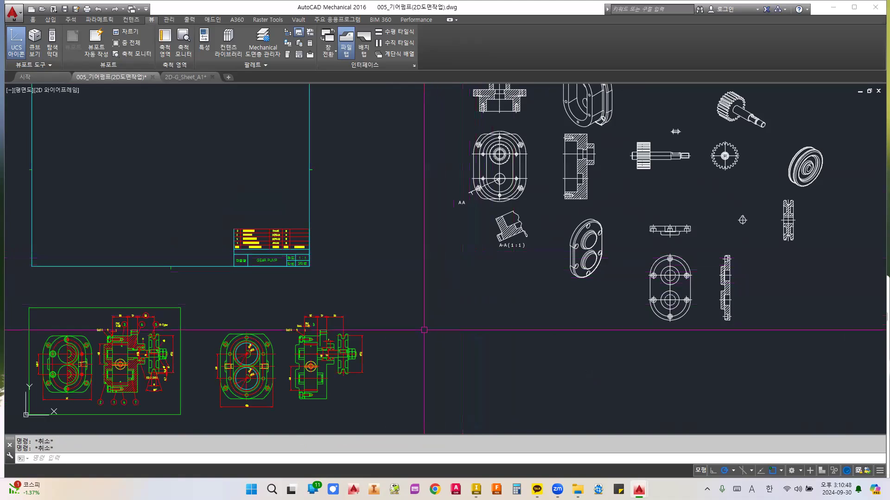
- Open the Layer Properties Manager and make it taller so all the layers are listed
scroll(424, 330, down, 3)
scroll(404, 334, up, 3)
key(BackSpace)
text(la)
key(Return)
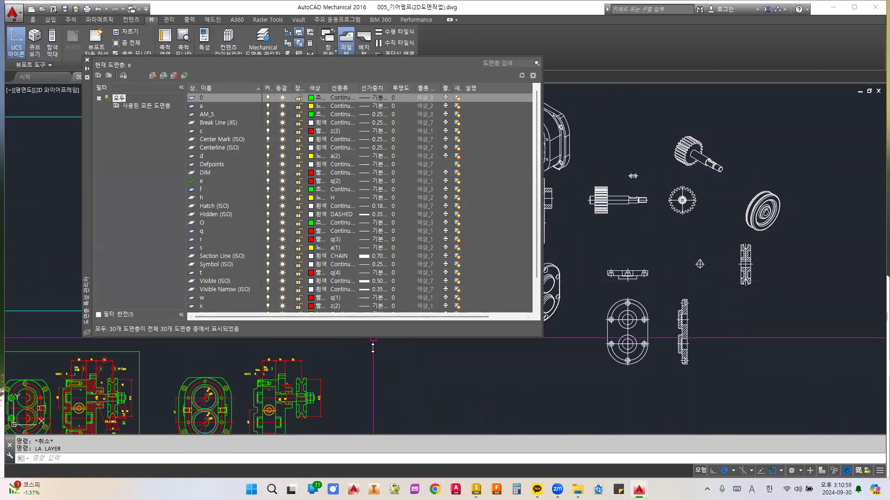
drag(372, 348, 373, 429)
- Set the color of the Center Mark (ISO) layer to red
click(241, 292)
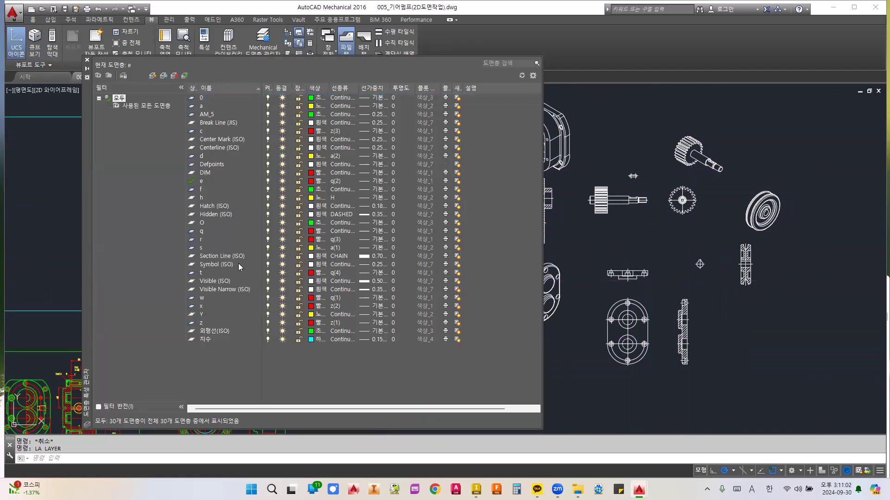
click(239, 264)
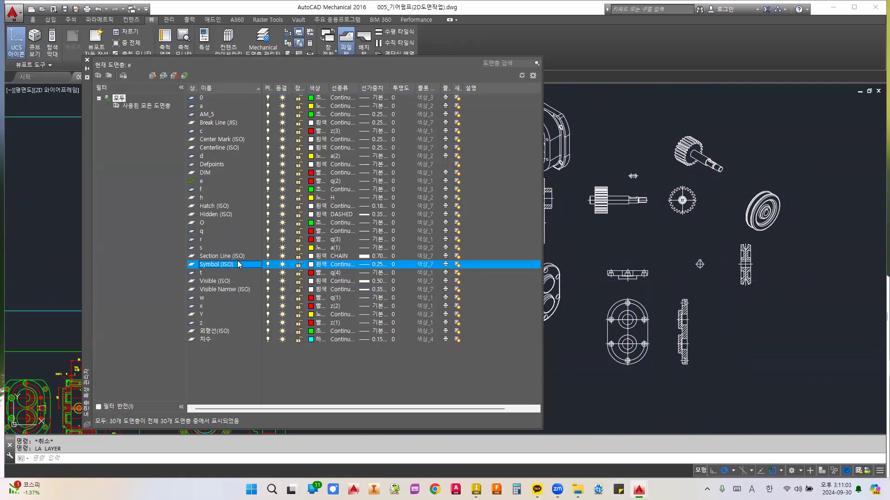
click(230, 149)
click(228, 140)
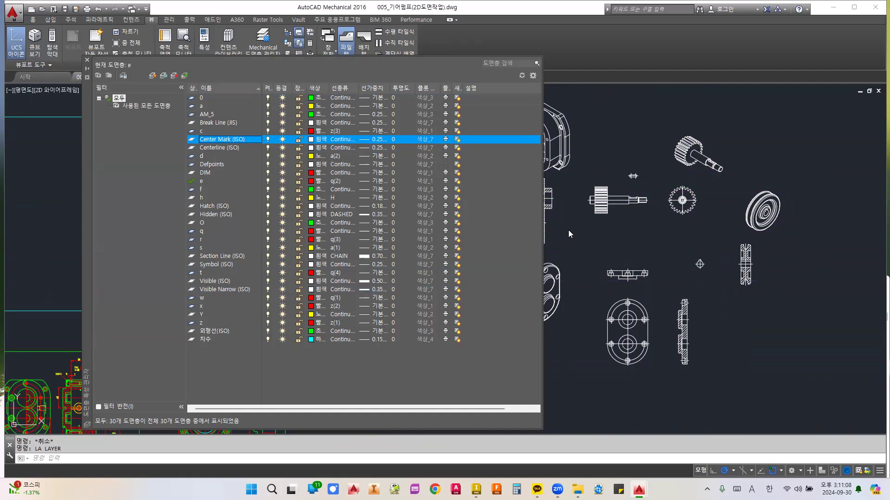
click(228, 141)
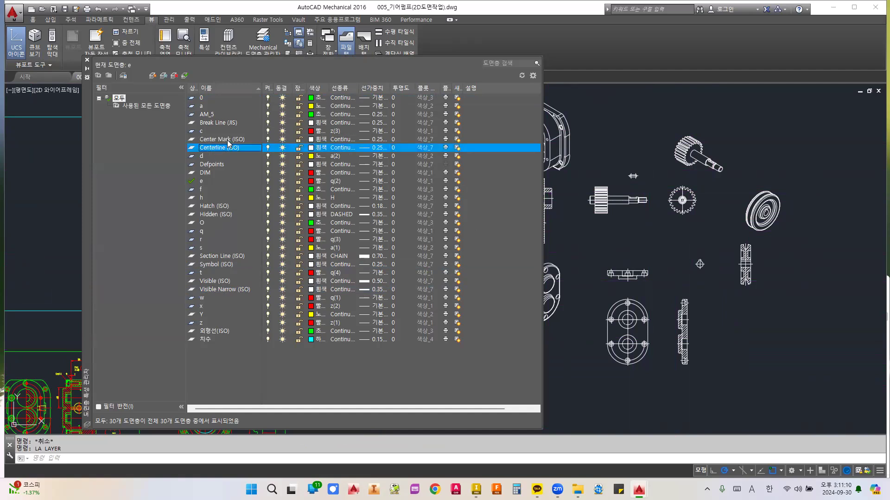
click(228, 149)
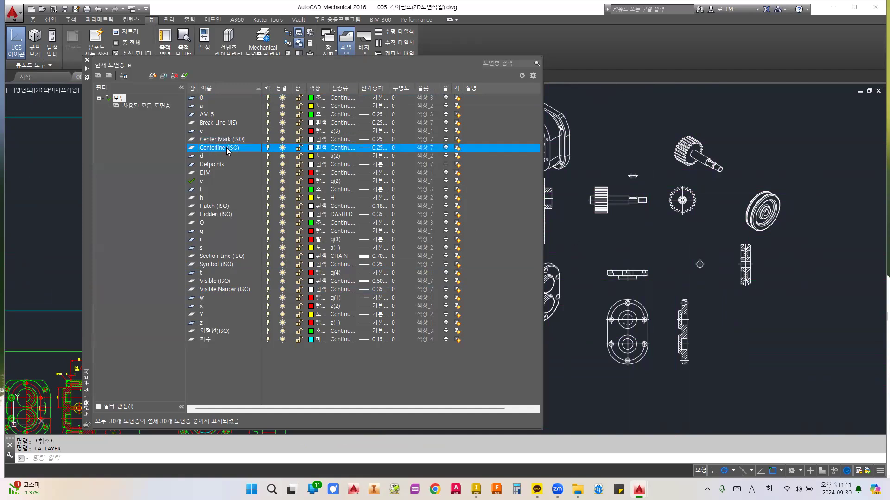
click(312, 139)
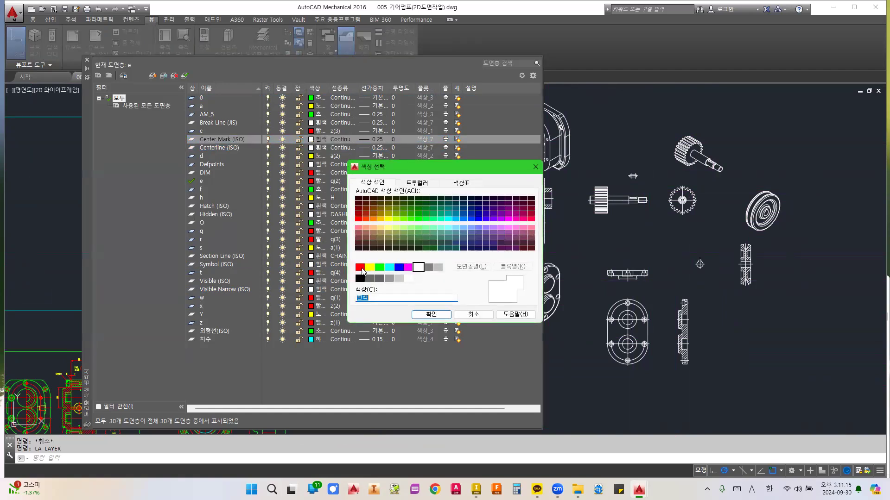
click(360, 267)
click(436, 315)
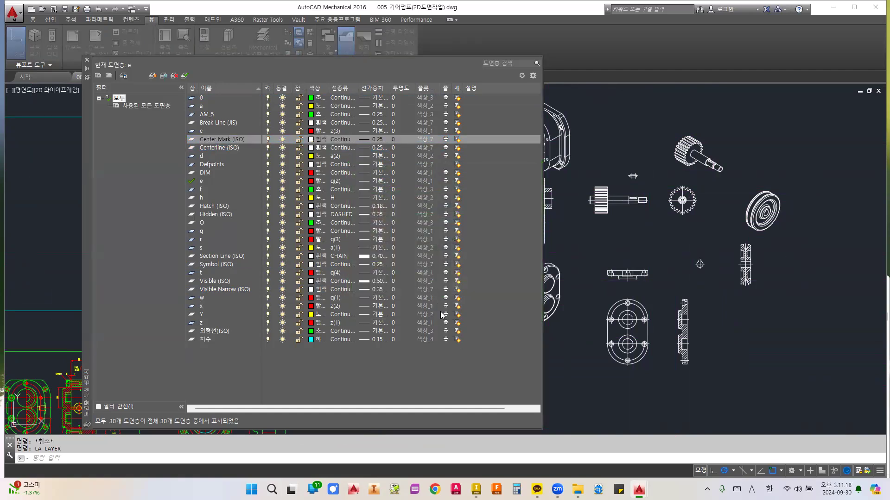
- Set the color of the Centerline (ISO) and Center Mark (ISO) layers to magenta
click(312, 148)
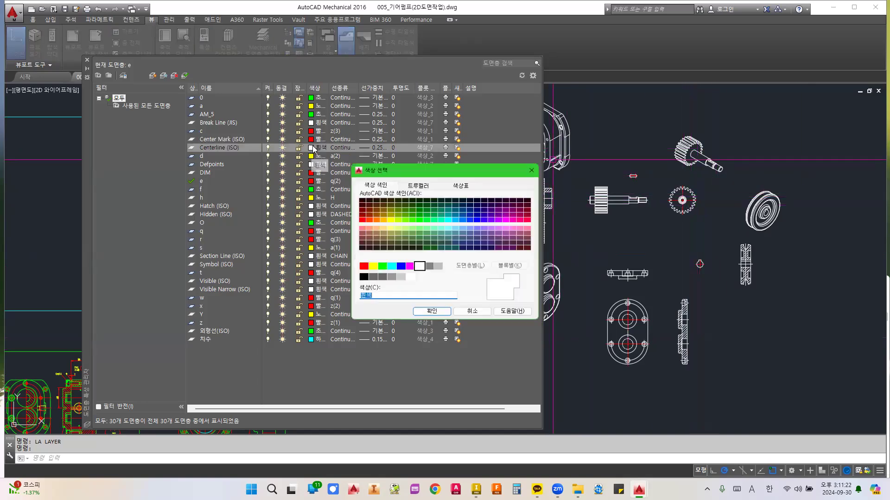
click(360, 268)
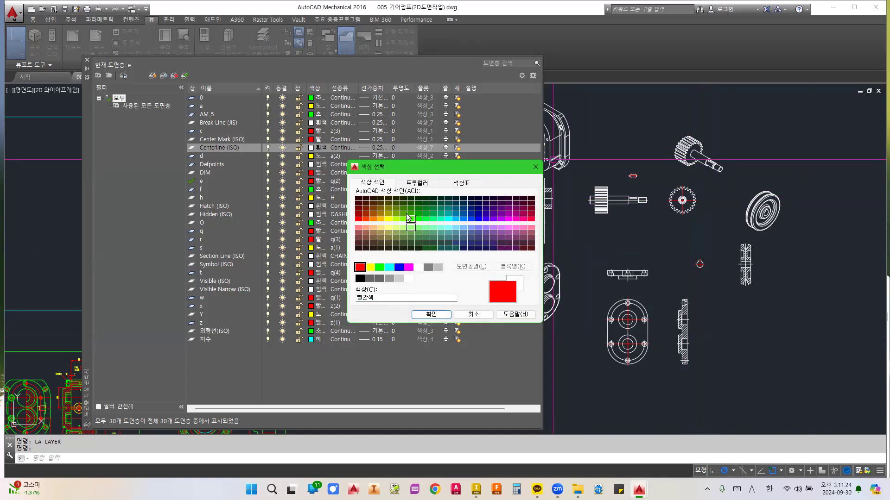
click(408, 268)
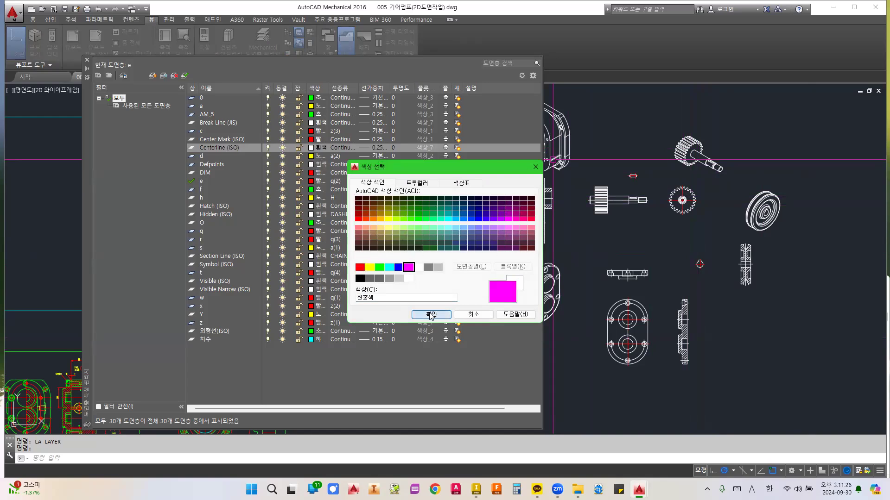
click(430, 315)
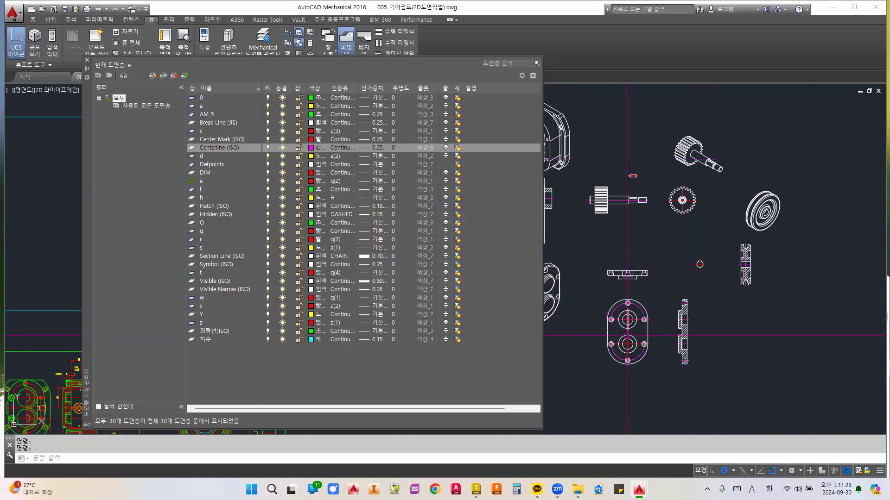
click(312, 140)
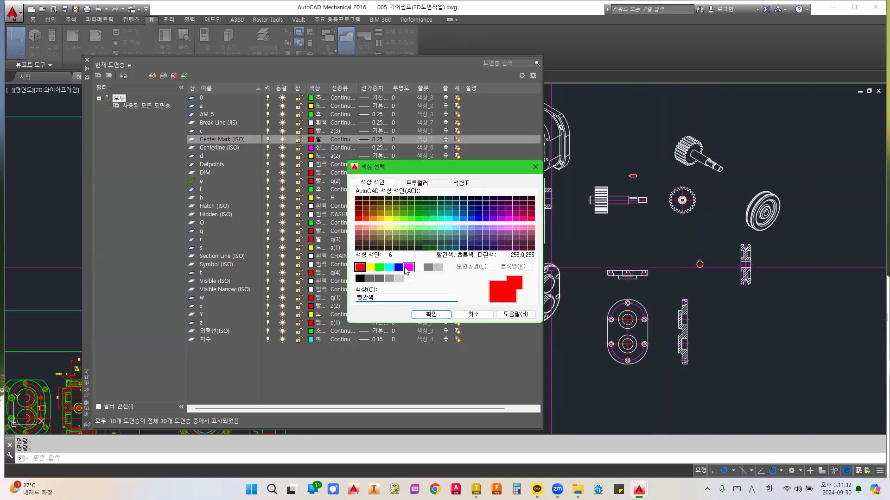
click(408, 267)
click(430, 314)
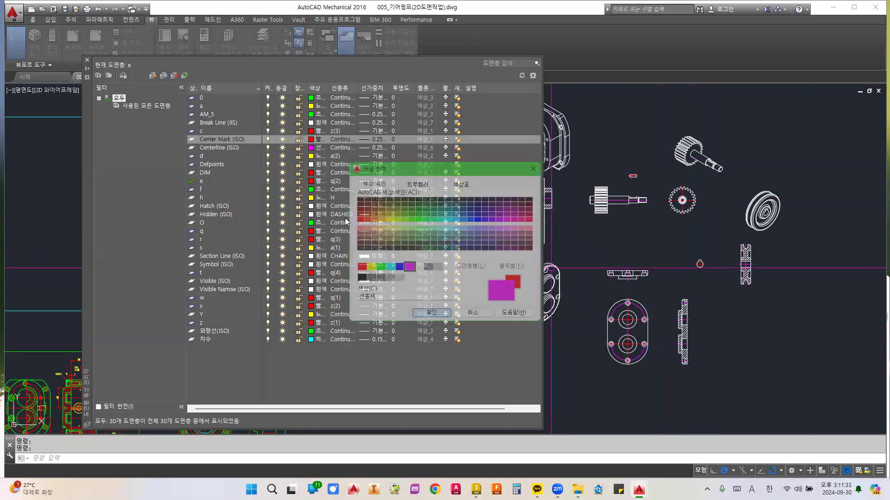
- Set the linetype of the Center Mark (ISO) and Centerline (ISO) layers to CENTER
click(342, 140)
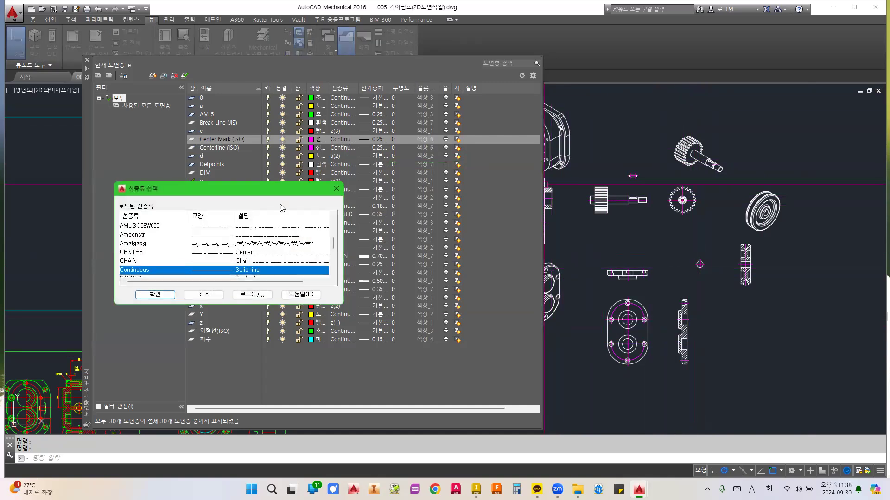
click(136, 253)
click(165, 297)
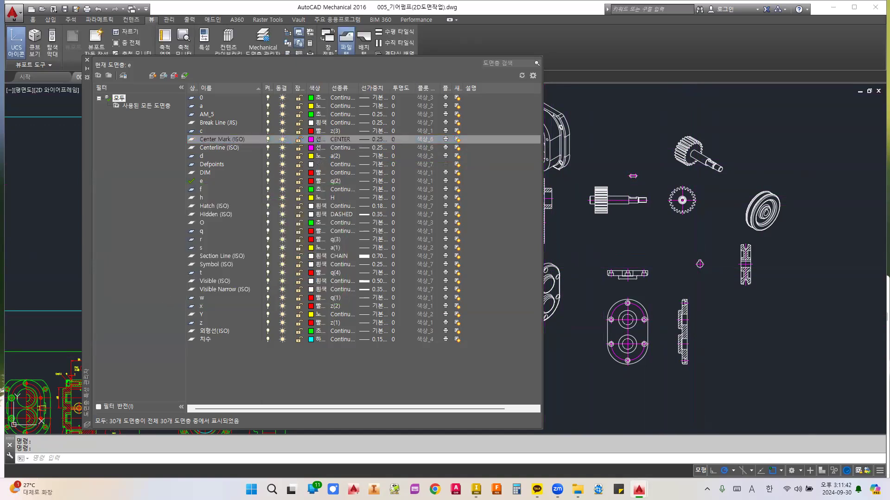
scroll(680, 203, up, 8)
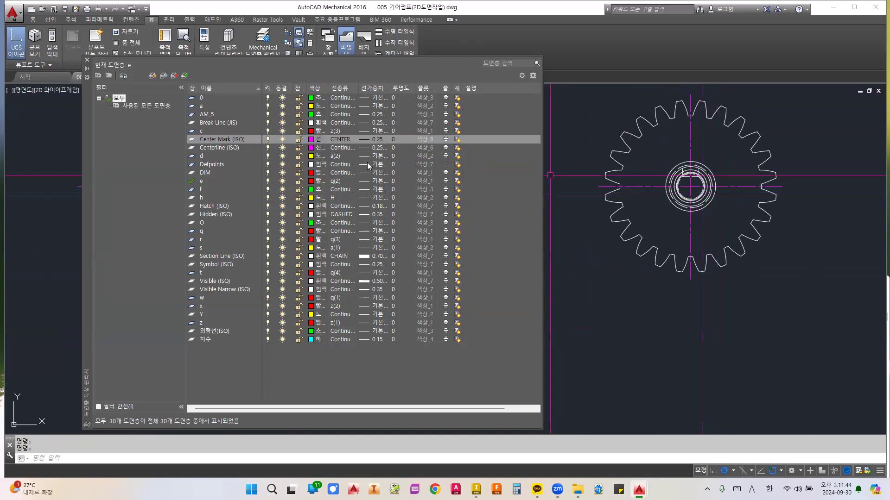
click(343, 150)
click(139, 253)
click(156, 293)
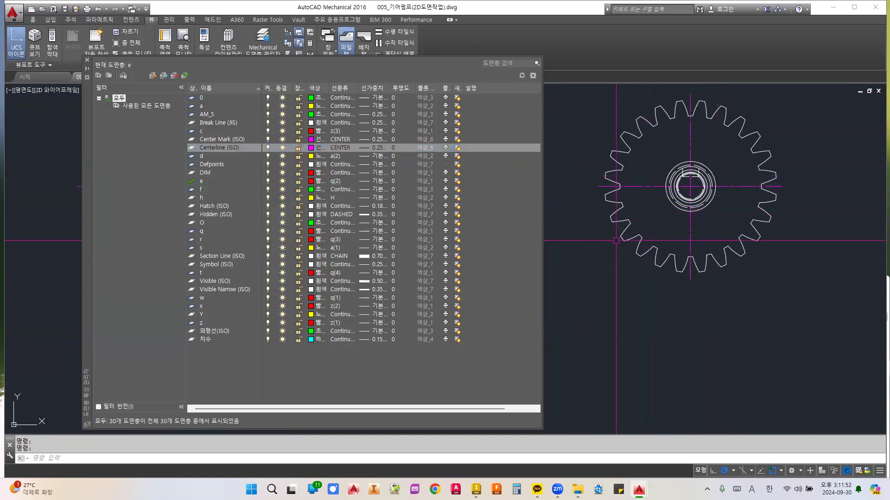
- Set the color of the Hatch (ISO) layer to cyan
scroll(616, 243, down, 2)
middle_drag(616, 243, 628, 215)
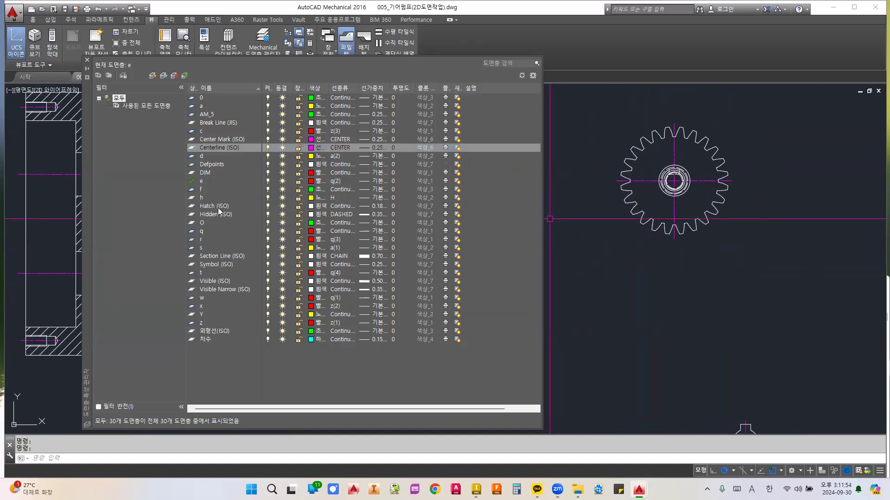
scroll(637, 249, down, 4)
scroll(718, 302, up, 2)
middle_drag(705, 291, 699, 255)
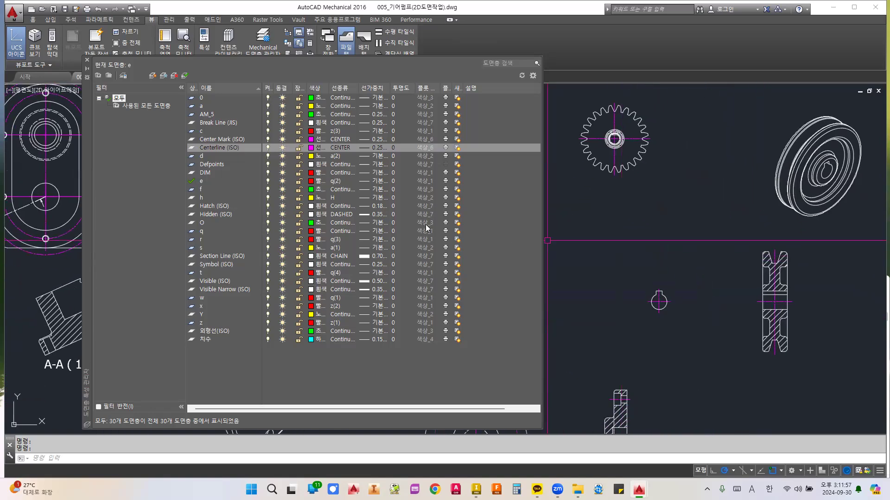
click(310, 207)
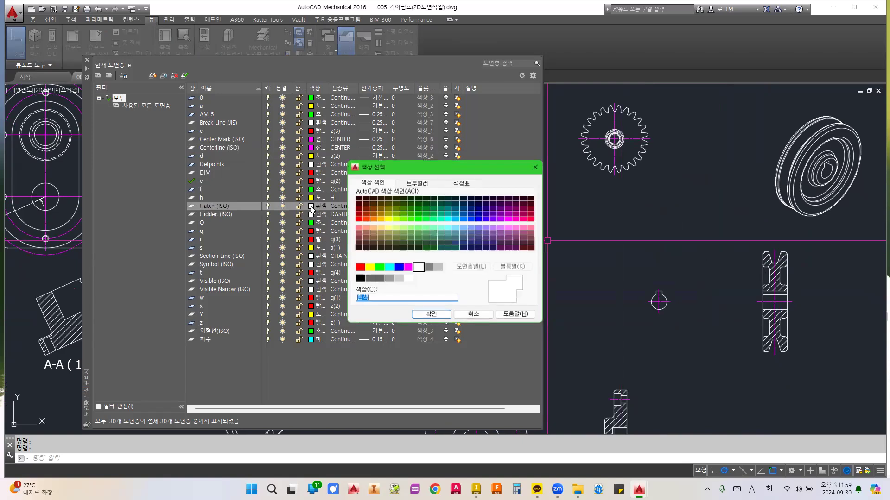
click(389, 267)
click(428, 314)
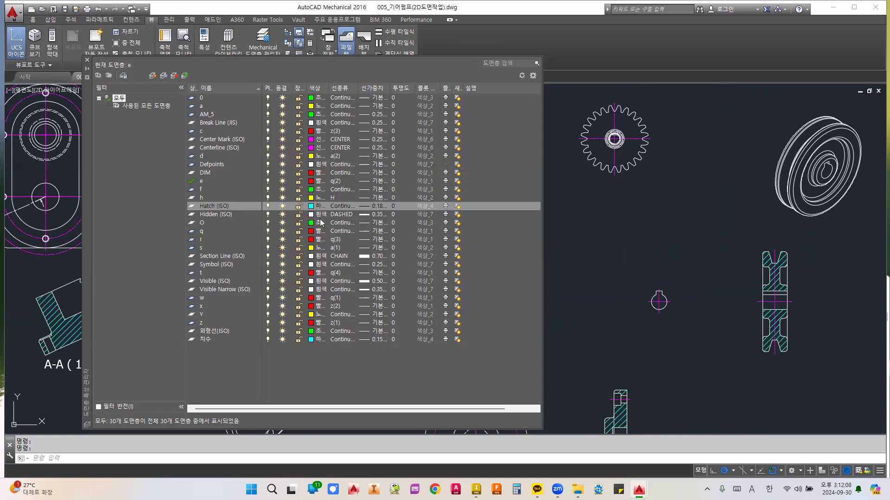
- Set the color of the Hidden (ISO) layer to yellow
click(311, 215)
click(370, 267)
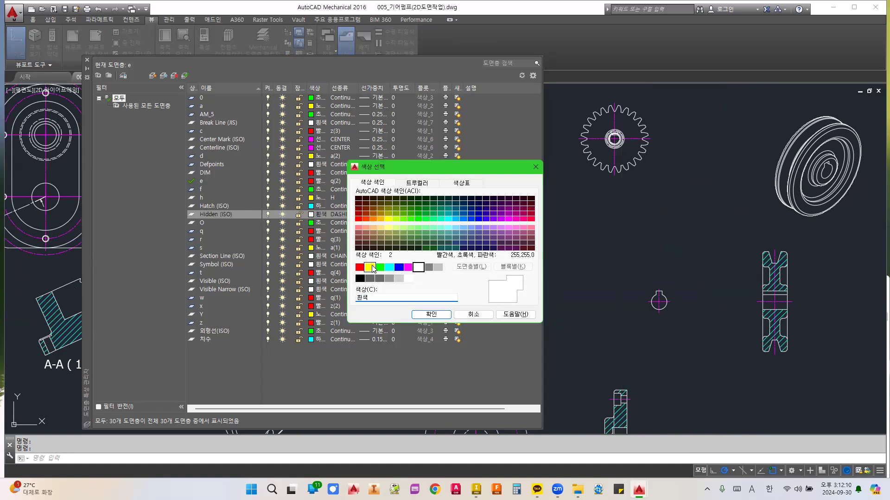
click(430, 314)
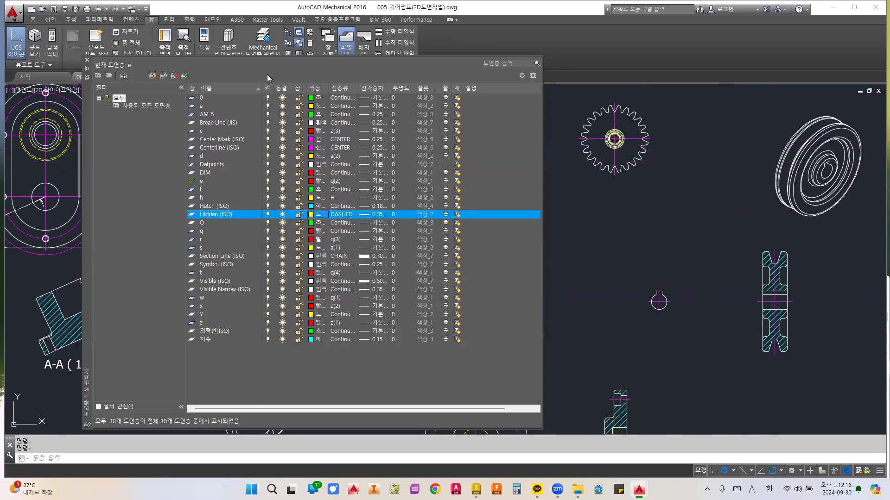
- Move the Layer Properties Manager clear of the pump body views and select the Section Line (ISO) layer
drag(87, 222, 274, 217)
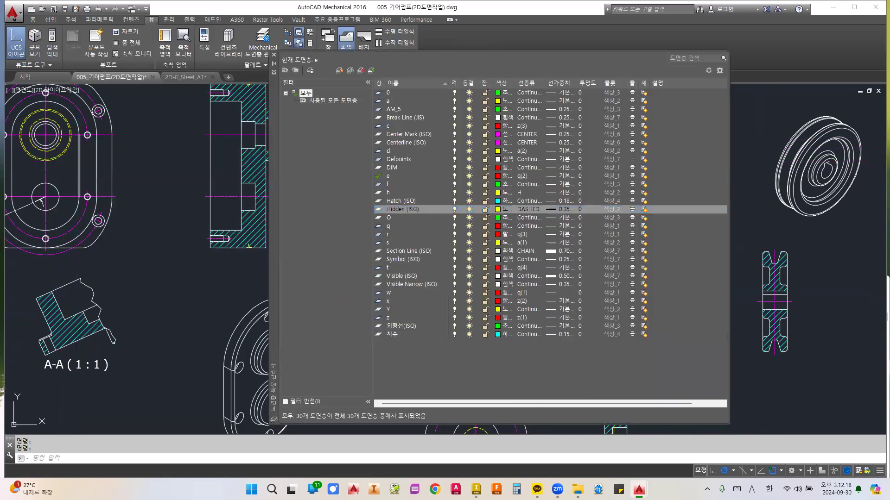
click(420, 252)
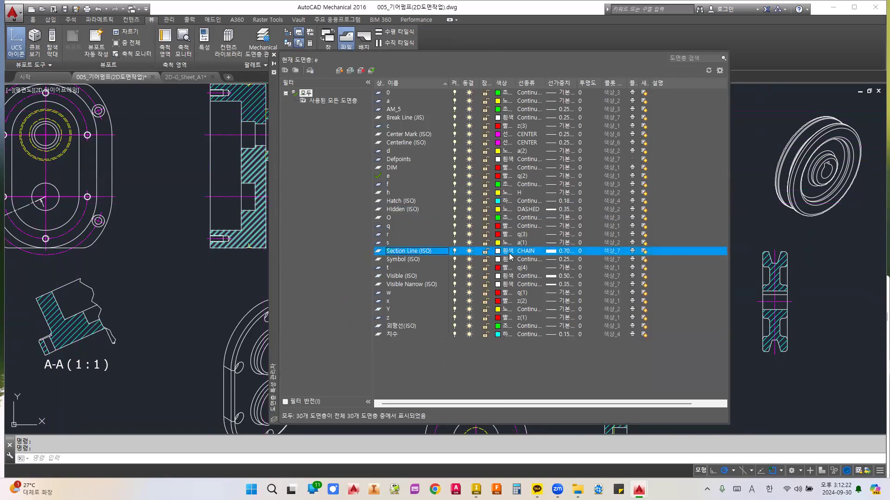
scroll(206, 285, down, 2)
click(205, 290)
scroll(43, 252, up, 4)
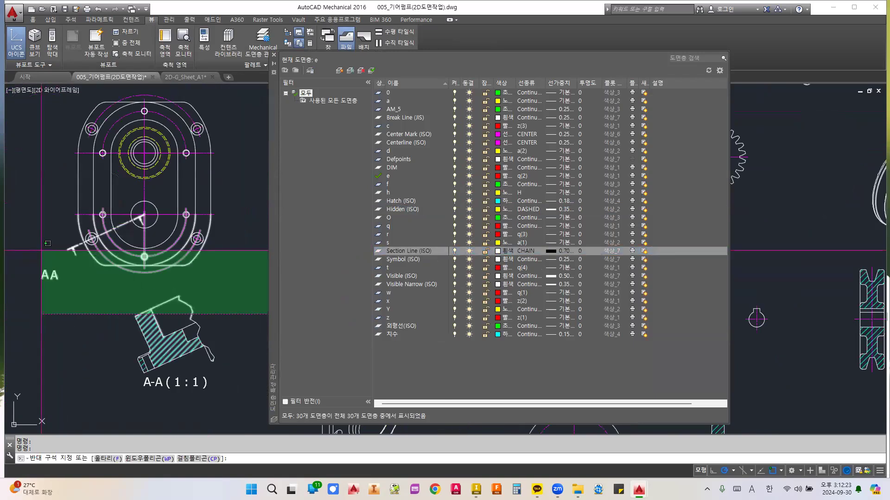
click(104, 286)
key(Escape)
key(Escape)
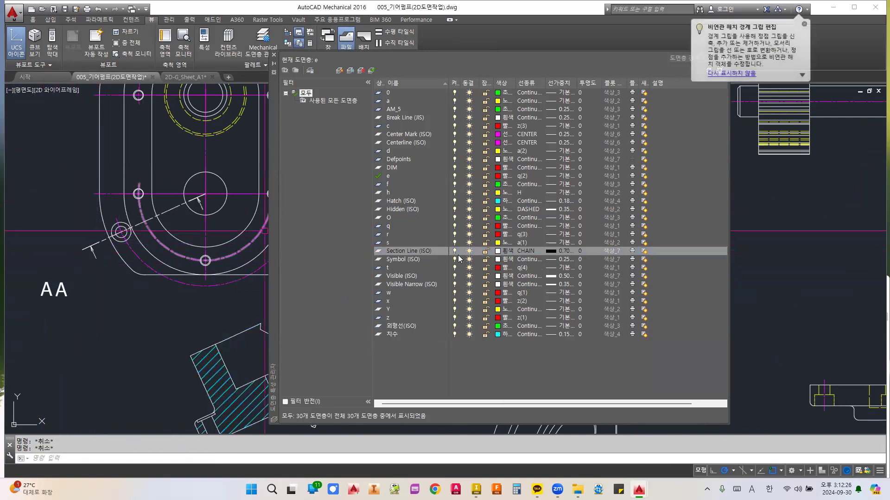
- Erase the A-A section line and its letters from the front view of the pump body
click(99, 261)
click(76, 246)
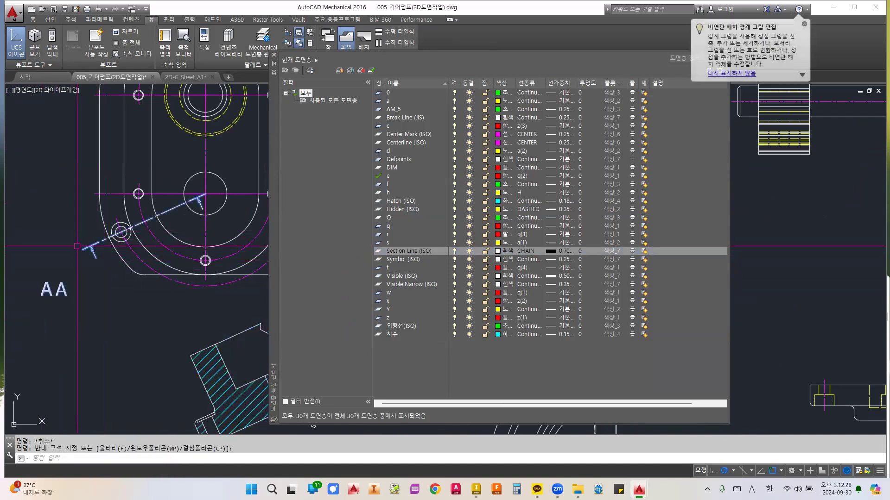
key(Delete)
scroll(99, 289, down, 3)
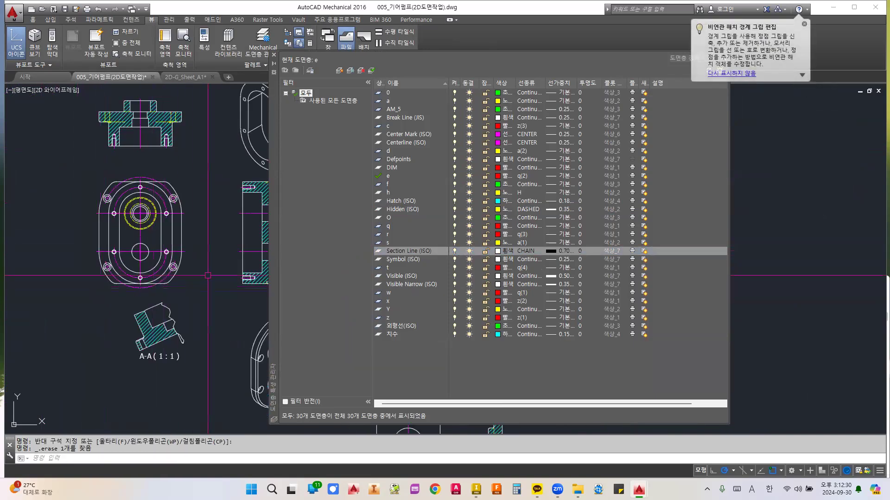
- Set the color of the Visible Narrow (ISO) and Visible (ISO) layers to green
click(526, 259)
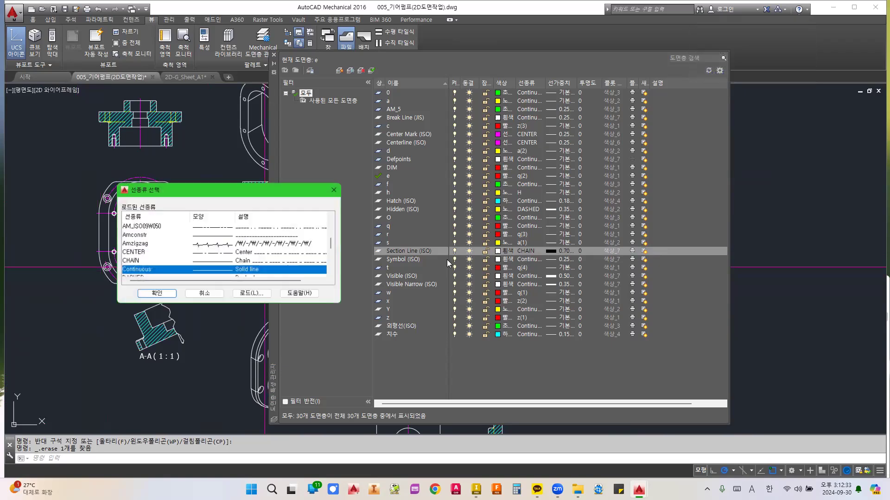
click(335, 189)
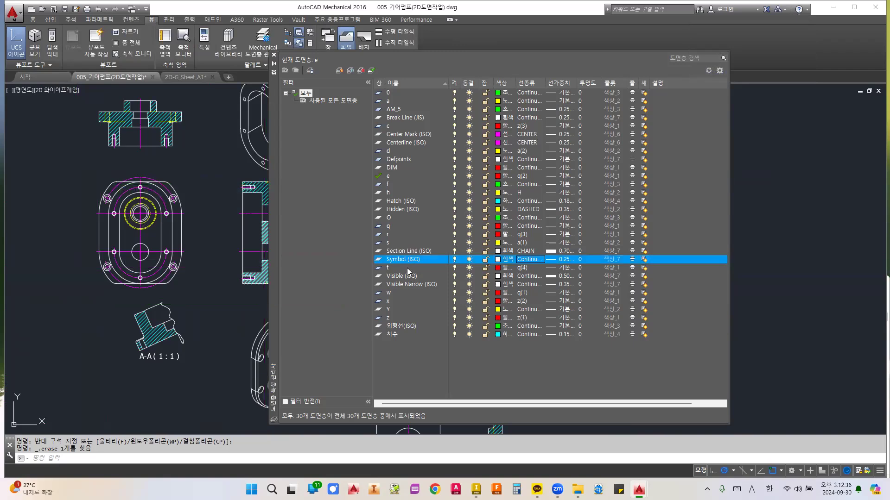
click(412, 277)
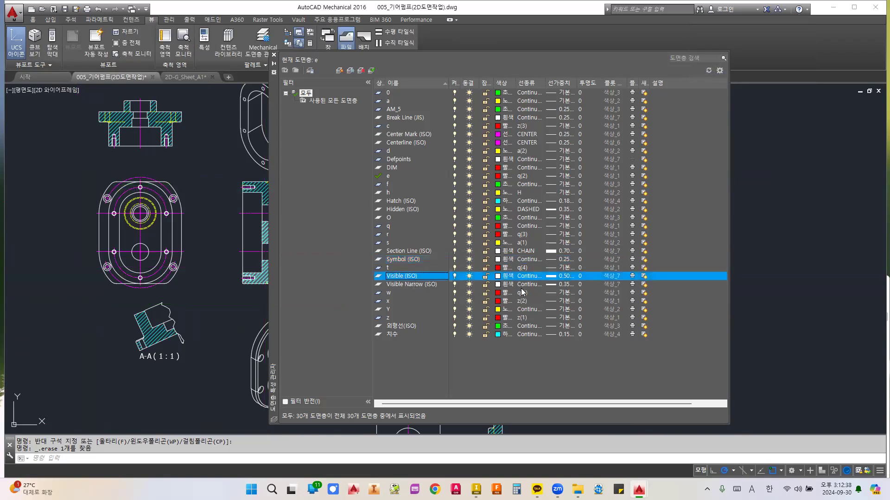
click(508, 284)
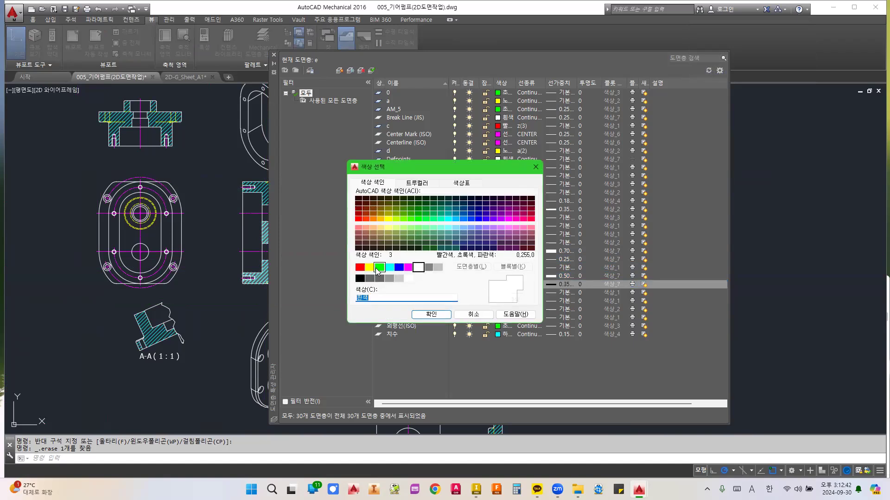
click(441, 317)
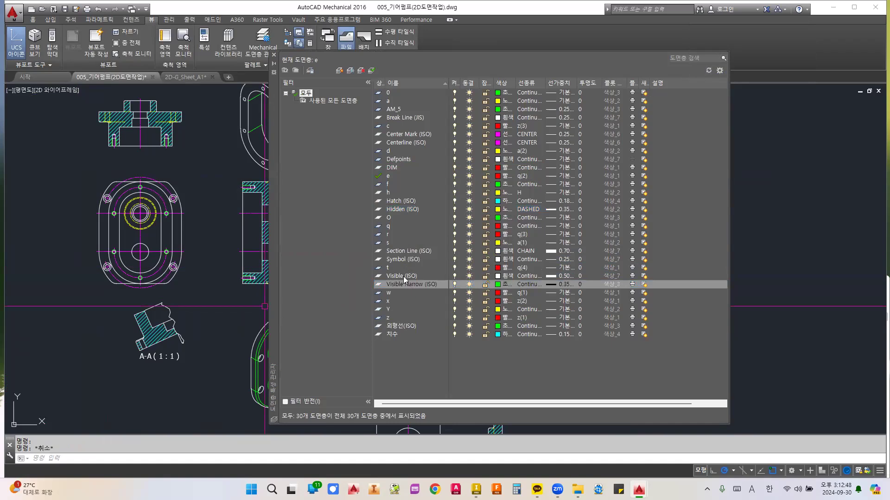
click(498, 276)
click(498, 276)
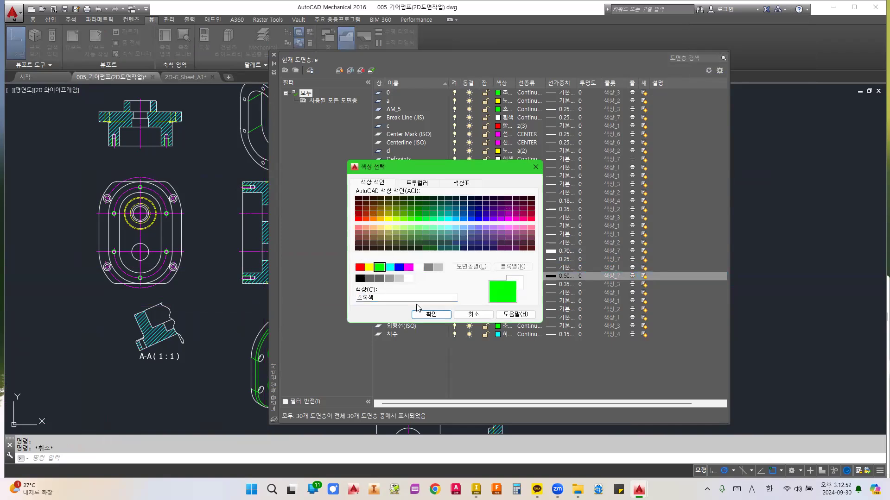
click(431, 314)
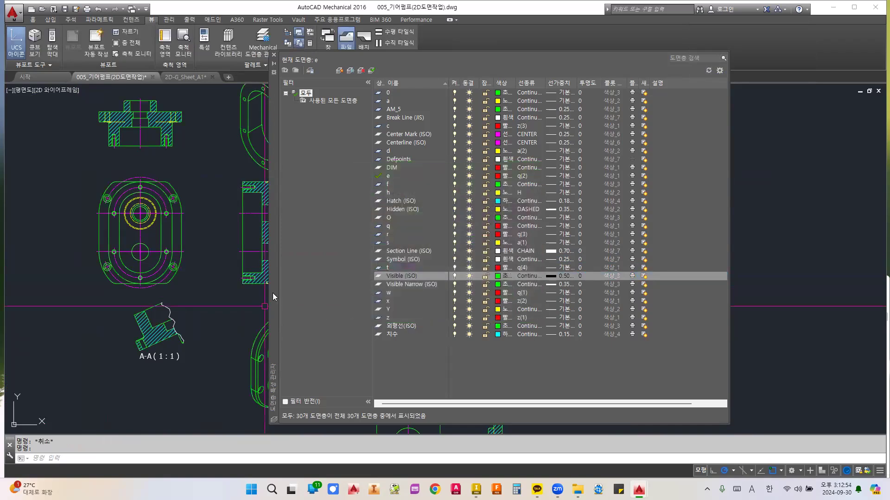
- Move the Layer Properties Manager away from the imported part views and examine their new layer colors beside the existing drawing
click(236, 278)
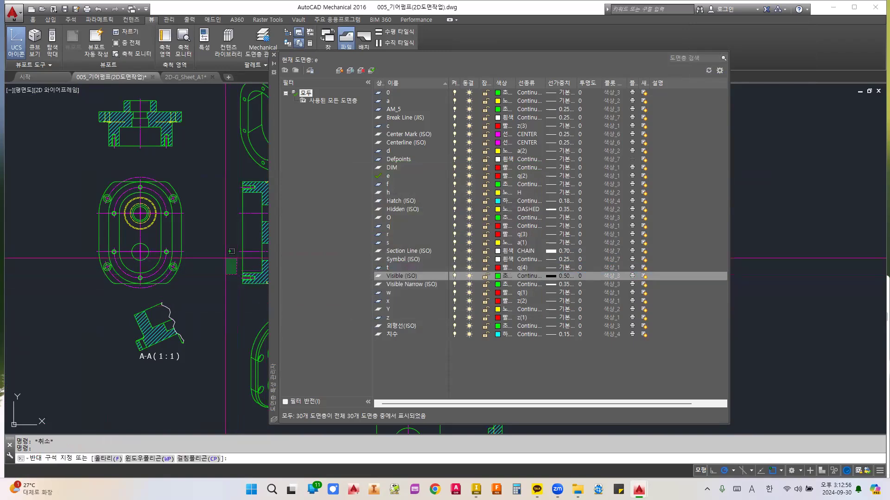
key(Escape)
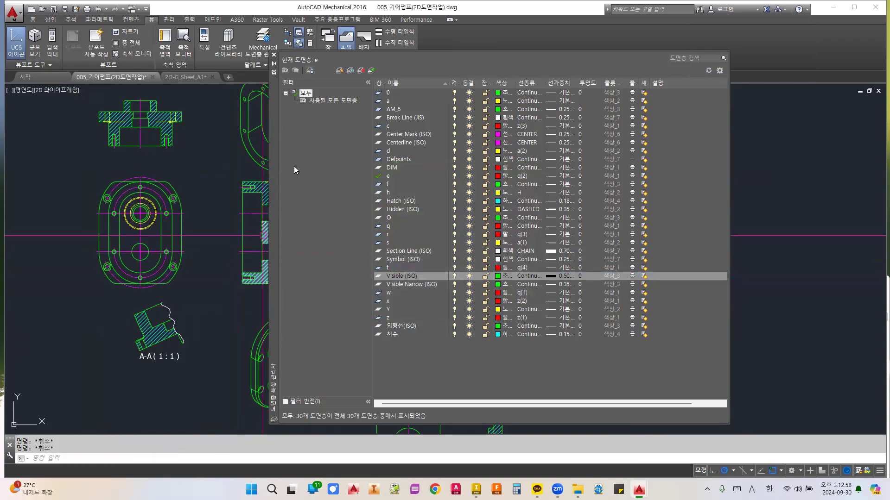
drag(275, 128, 294, 166)
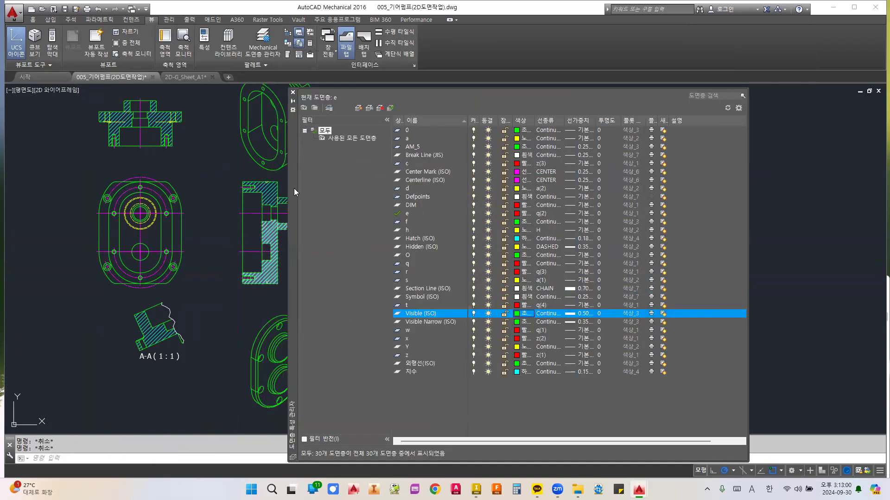
drag(426, 424, 533, 323)
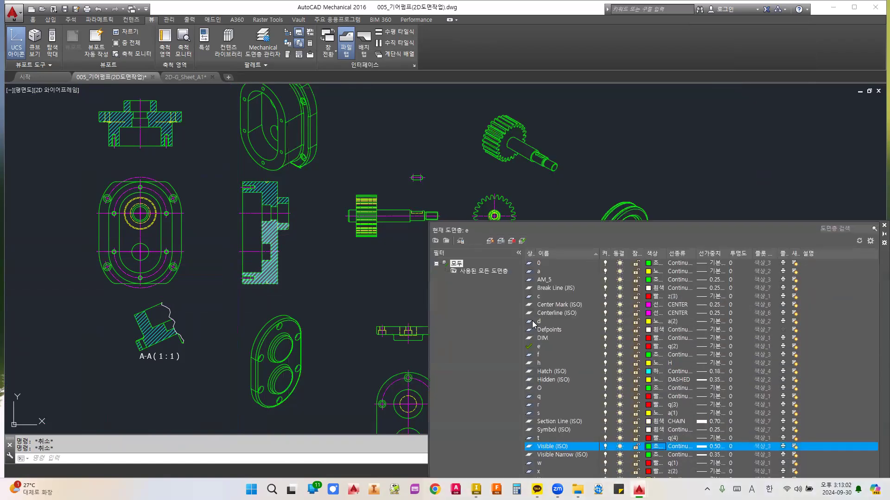
scroll(324, 208, down, 5)
scroll(377, 199, up, 5)
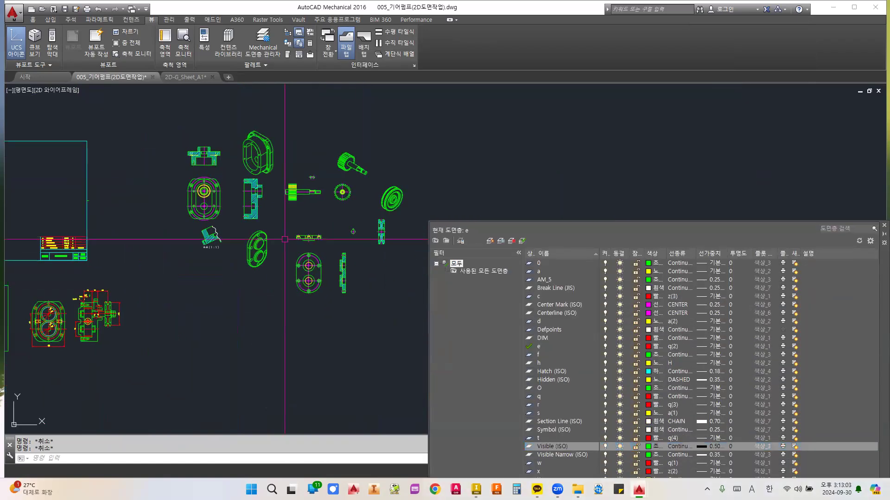
mouse_move(325, 219)
middle_down()
mouse_move(204, 241)
mouse_move(224, 278)
mouse_move(233, 274)
middle_up()
middle_drag(329, 262, 295, 261)
middle_drag(214, 184, 341, 210)
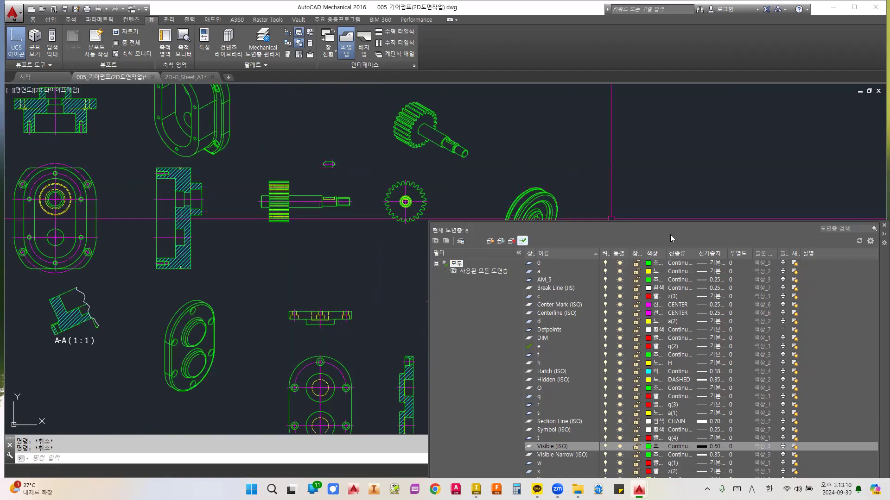
- Close the Layer Properties Manager and move the pump body's orthographic views with section A-A into the empty drawing frame
click(884, 226)
scroll(671, 208, down, 4)
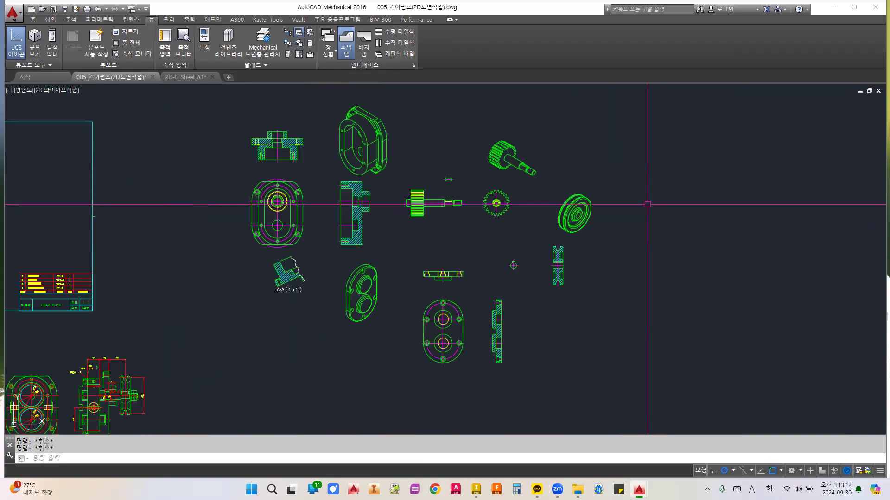
scroll(460, 202, up, 2)
mouse_move(459, 201)
middle_down()
mouse_move(586, 237)
mouse_move(592, 223)
middle_up()
text(m)
key(Return)
click(576, 148)
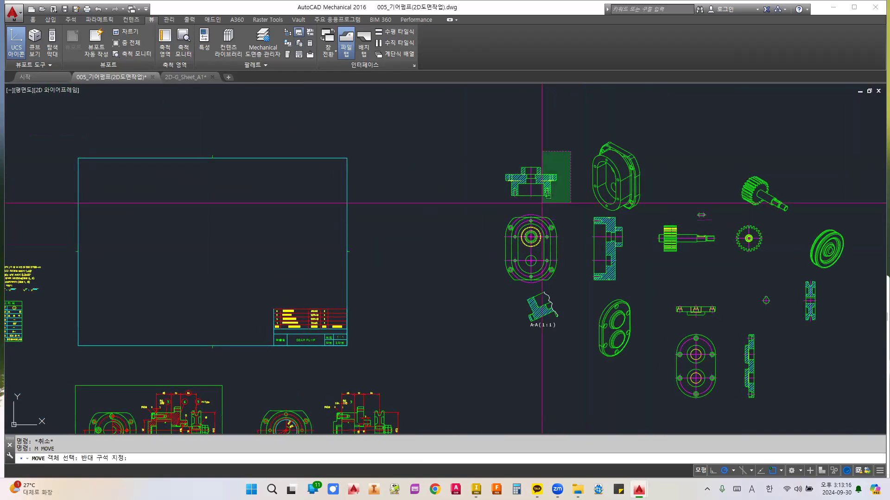
click(486, 319)
key(Return)
click(583, 248)
click(182, 240)
middle_drag(188, 254, 355, 235)
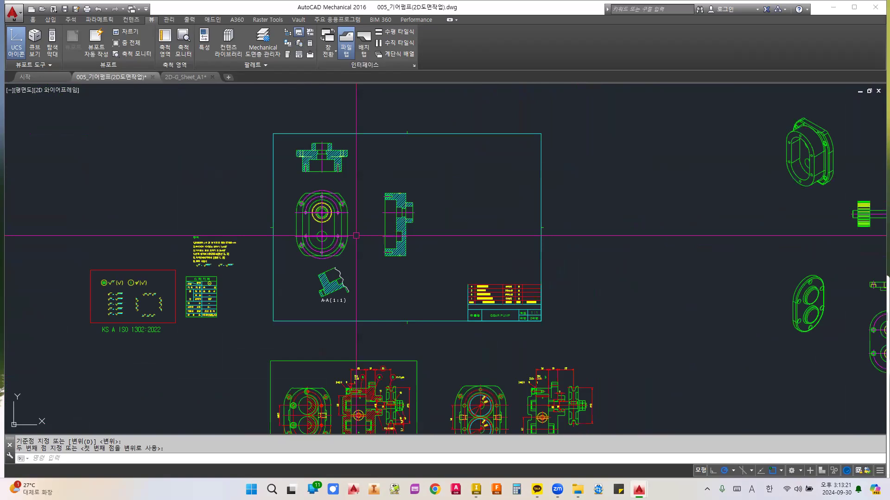
- Shift the pump body views and section A-A slightly within the drawing frame
scroll(356, 235, up, 2)
key(Escape)
key(Escape)
scroll(356, 235, down, 2)
scroll(363, 238, up, 2)
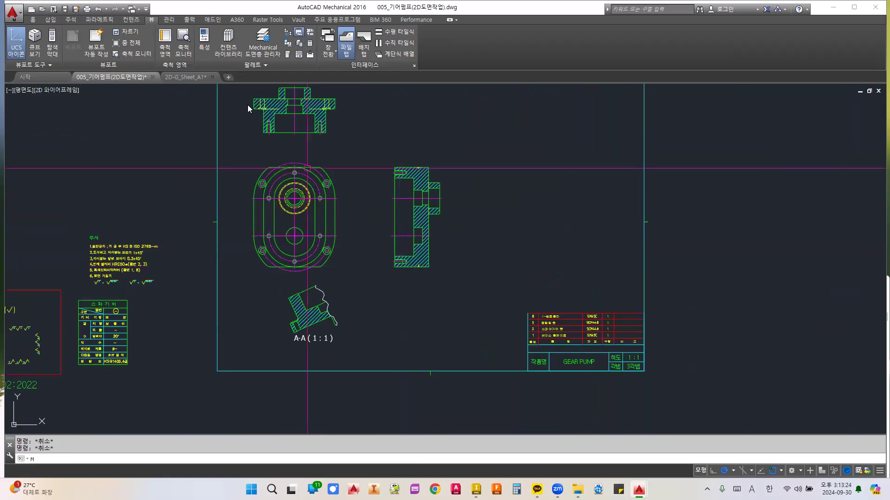
text(m)
key(Return)
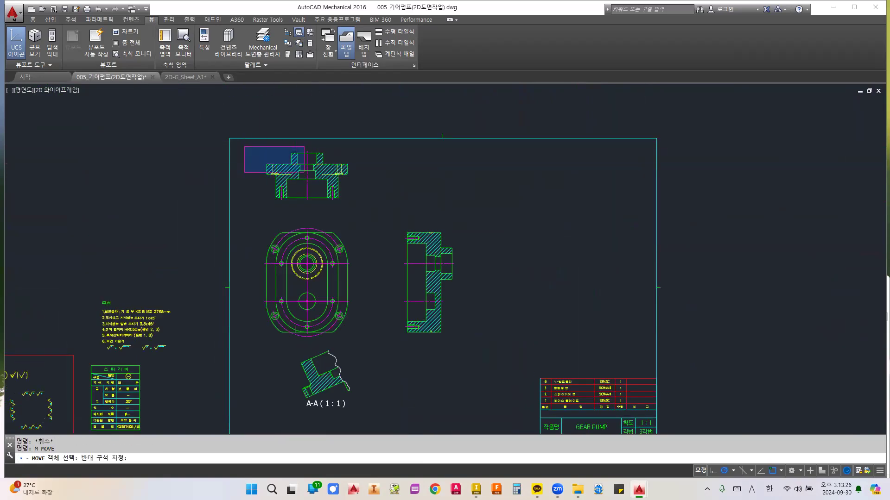
scroll(304, 172, down, 2)
click(403, 317)
key(Return)
click(353, 298)
click(363, 305)
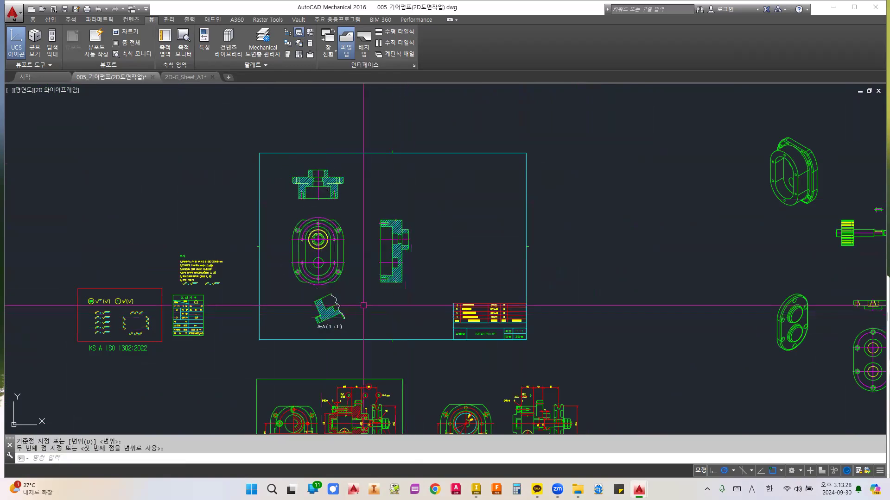
scroll(363, 306, up, 6)
scroll(347, 256, down, 6)
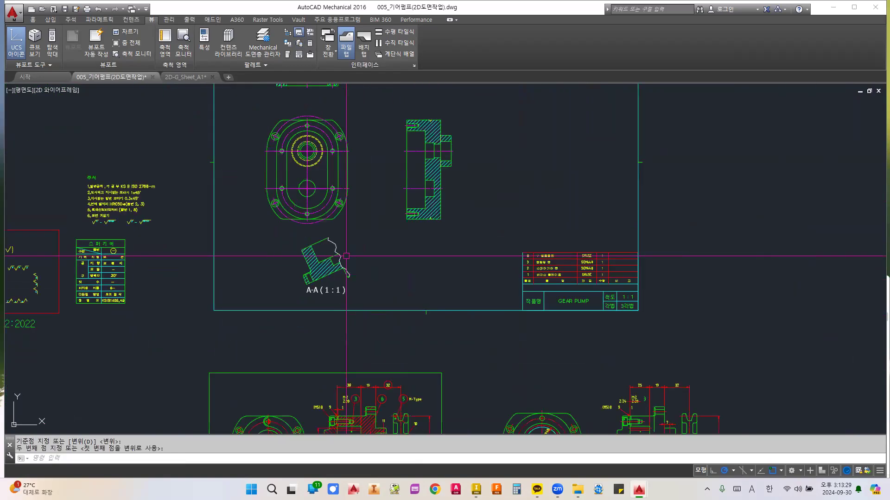
scroll(447, 222, up, 2)
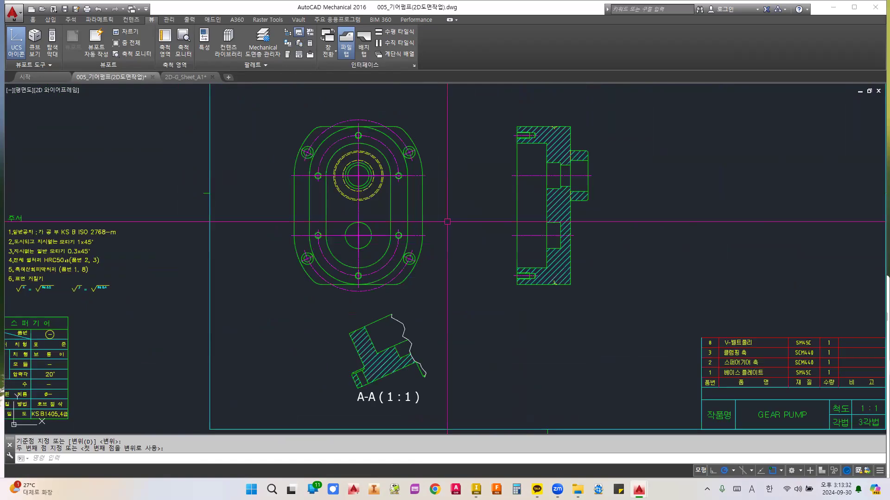
key(Escape)
key(Escape)
scroll(442, 230, down, 2)
scroll(406, 256, up, 4)
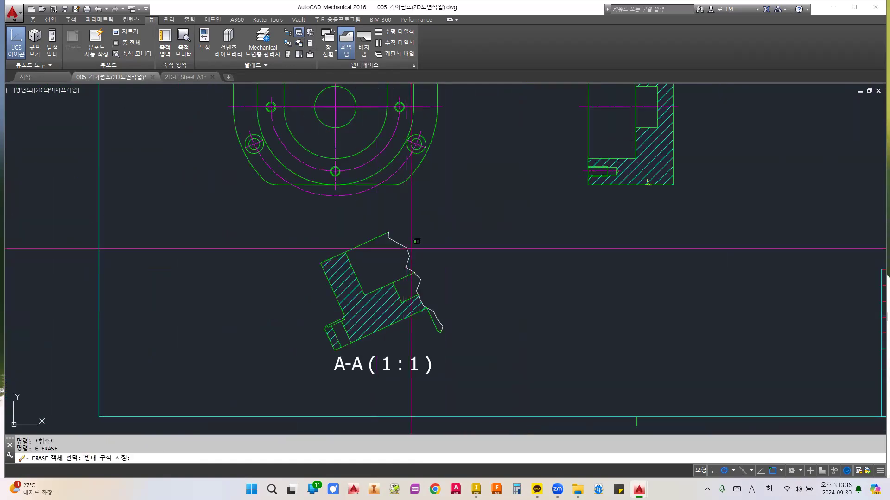
scroll(357, 321, up, 3)
key(Escape)
key(Escape)
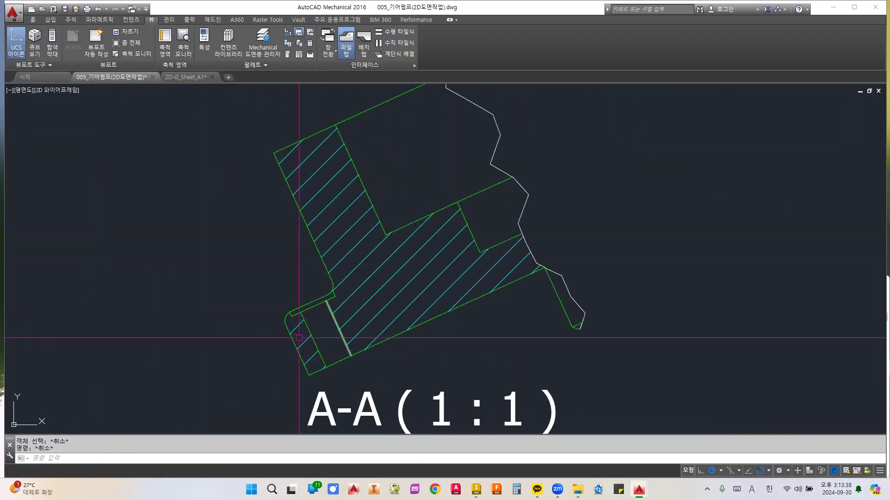
- Erase the stray curves on the lower edge of the pump body's sectioned side view
scroll(305, 320, down, 5)
middle_drag(295, 256, 304, 390)
scroll(624, 303, up, 8)
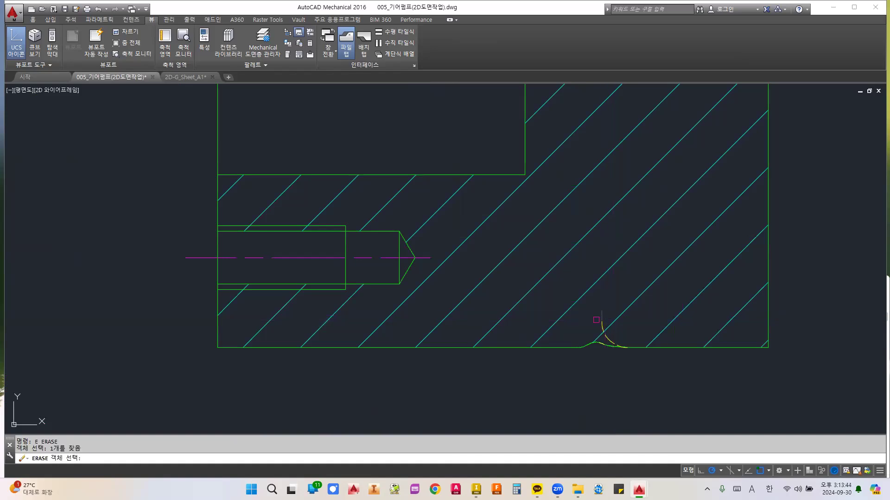
click(597, 343)
key(Return)
- Stretch the lower edge line of the sectioned side view across the gap to the adjoining edge line
click(573, 347)
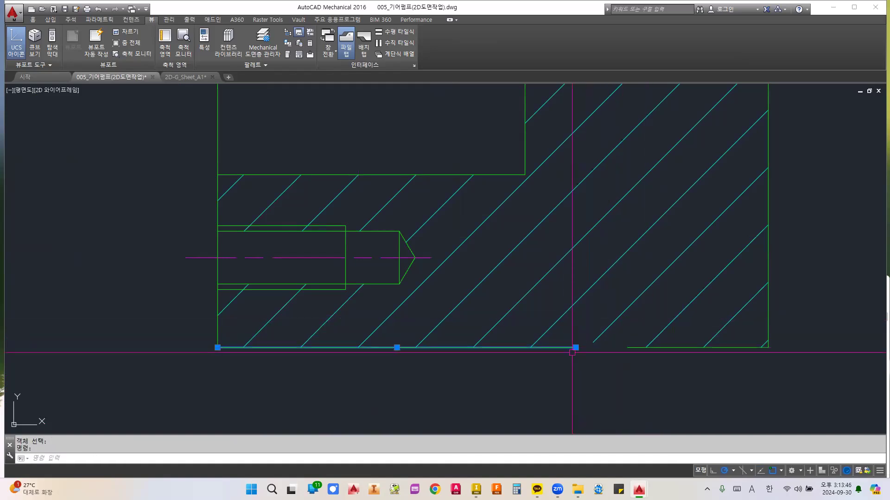
click(575, 348)
click(628, 348)
key(Escape)
key(Escape)
scroll(627, 347, down, 4)
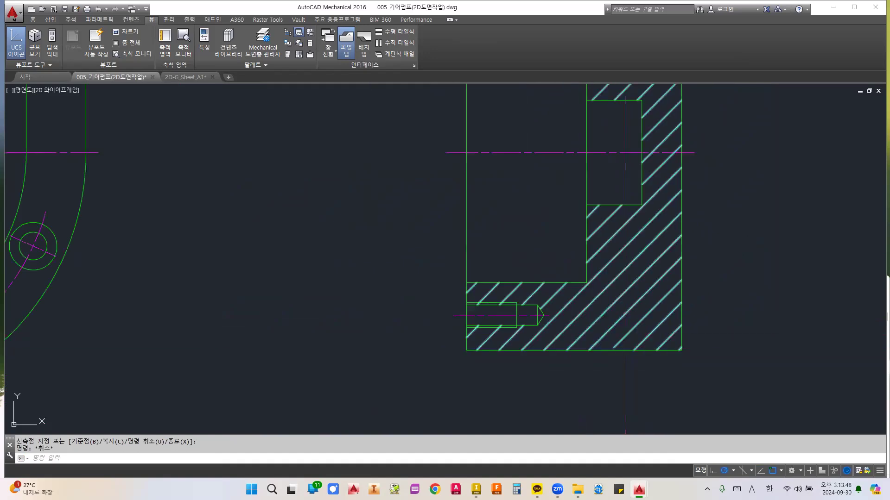
- Erase the stray curves on the sectioned side view's upper edge and extend the edge line across the gap
middle_drag(584, 427, 581, 364)
scroll(594, 159, up, 4)
click(562, 163)
click(621, 228)
click(615, 202)
key(Escape)
- Adjust the hatch boundary's vertices at the dip below the sectioned side view's upper edge
click(598, 203)
scroll(598, 202, up, 2)
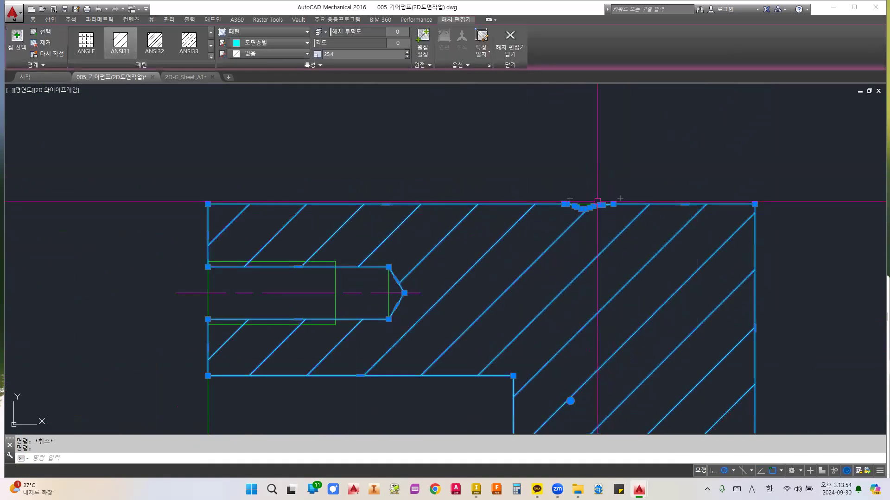
scroll(597, 202, up, 2)
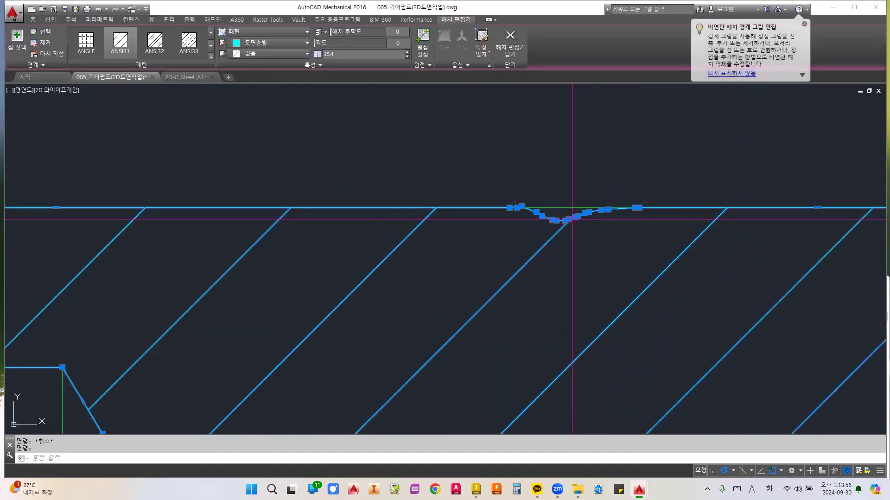
click(569, 220)
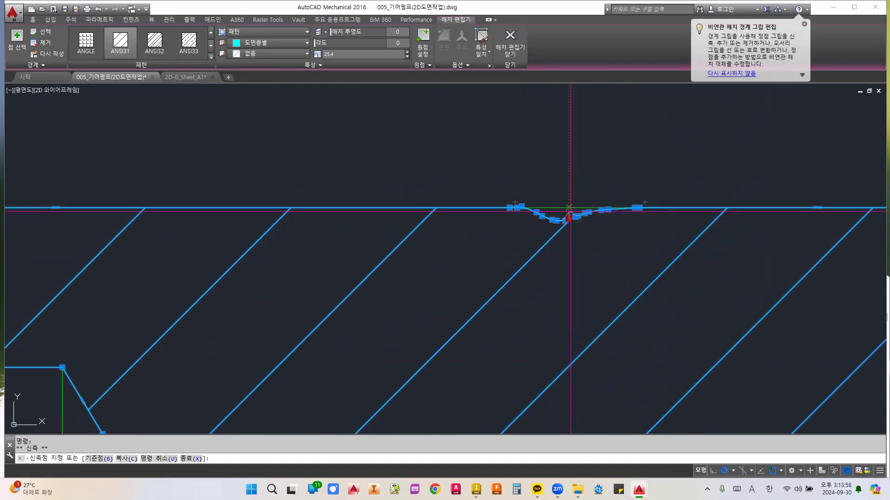
key(Escape)
key(Escape)
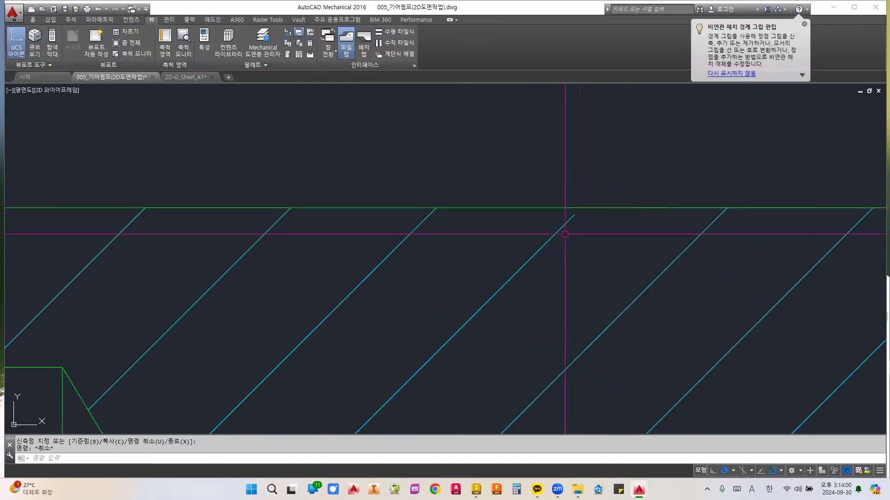
click(571, 208)
click(570, 218)
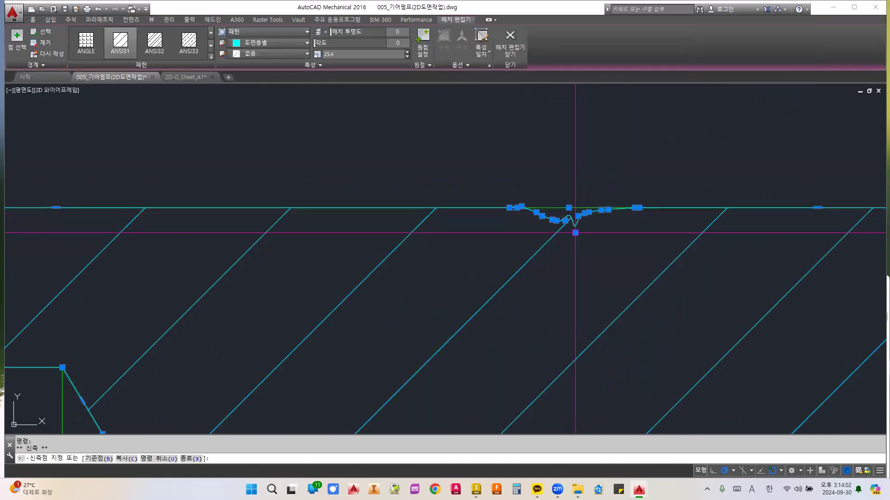
click(578, 222)
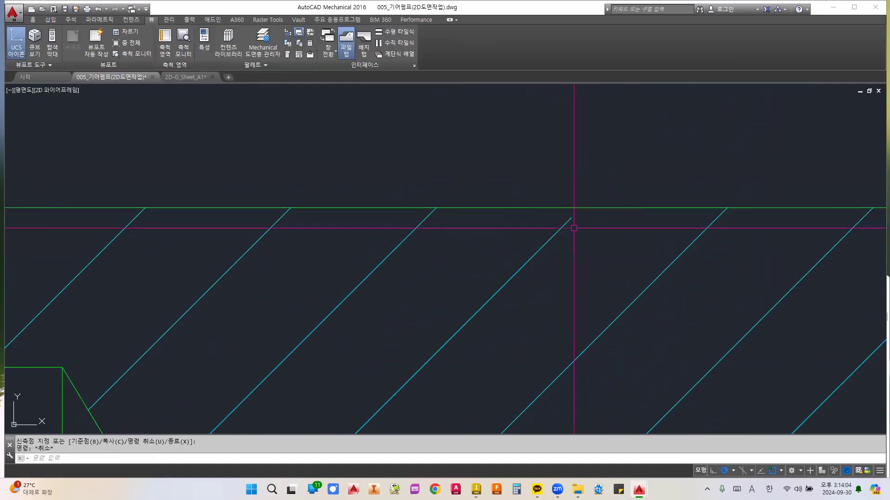
click(575, 233)
key(Escape)
key(Escape)
- Move the gear shaft's front view and its keyway view into the drawing frame beside the pump body views
scroll(588, 232, down, 5)
scroll(599, 253, down, 6)
middle_drag(582, 226, 401, 227)
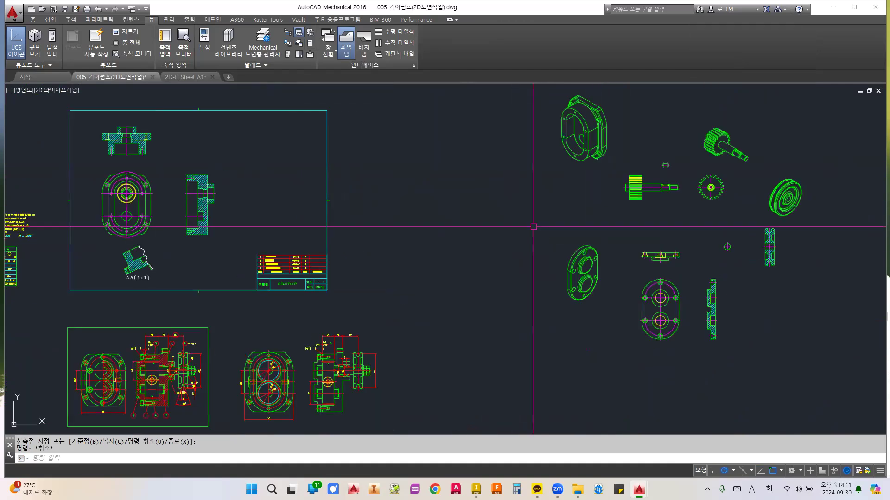
middle_drag(534, 226, 535, 254)
key(Escape)
text(cc)
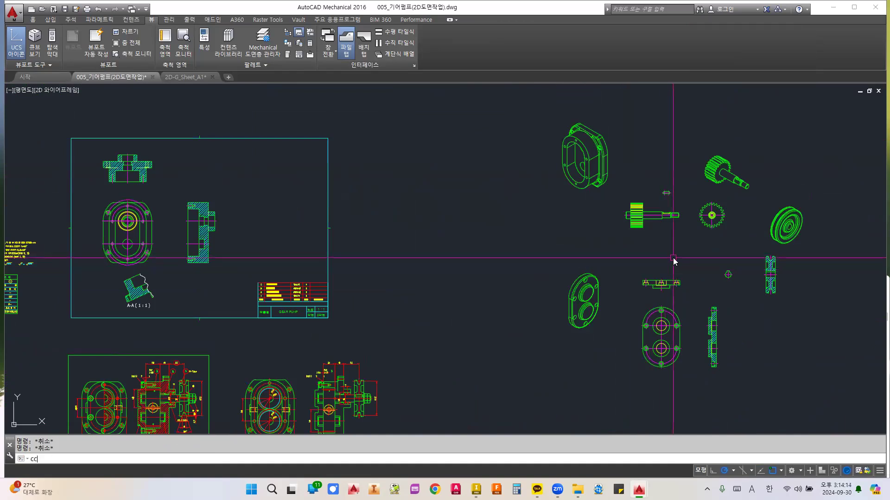
text(M)
key(Return)
scroll(667, 215, up, 4)
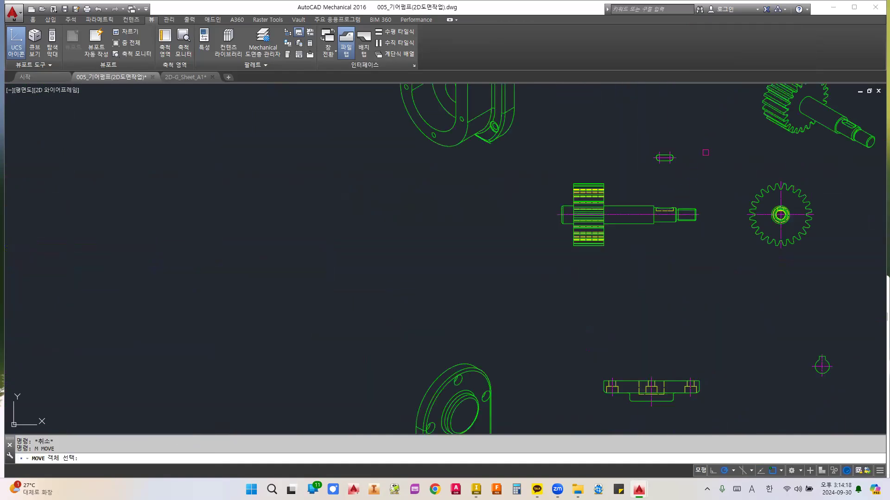
click(532, 258)
key(space)
click(608, 214)
scroll(618, 213, down, 4)
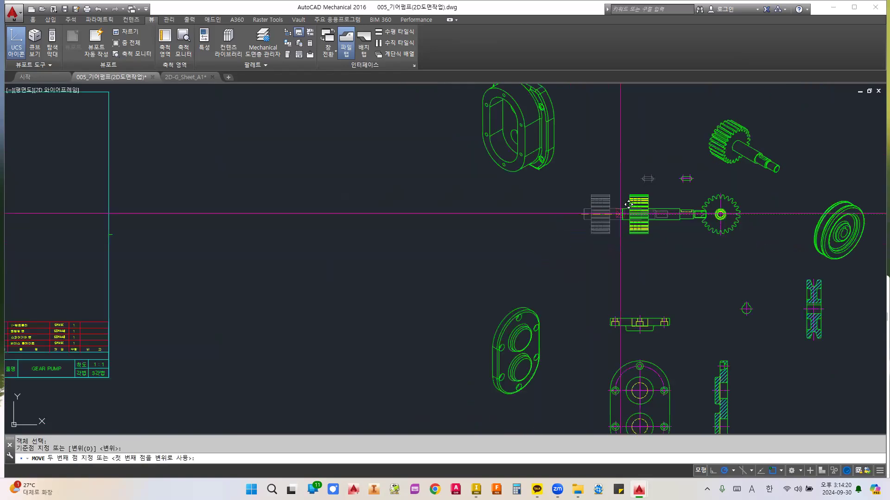
click(252, 189)
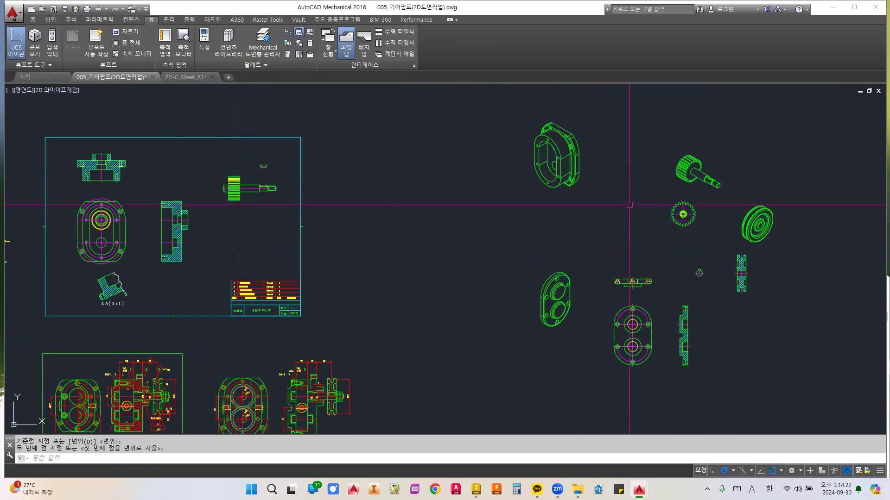
- Move the gear's end view to just outside the drawing frame's right border, beside the shaft view
key(space)
key(Escape)
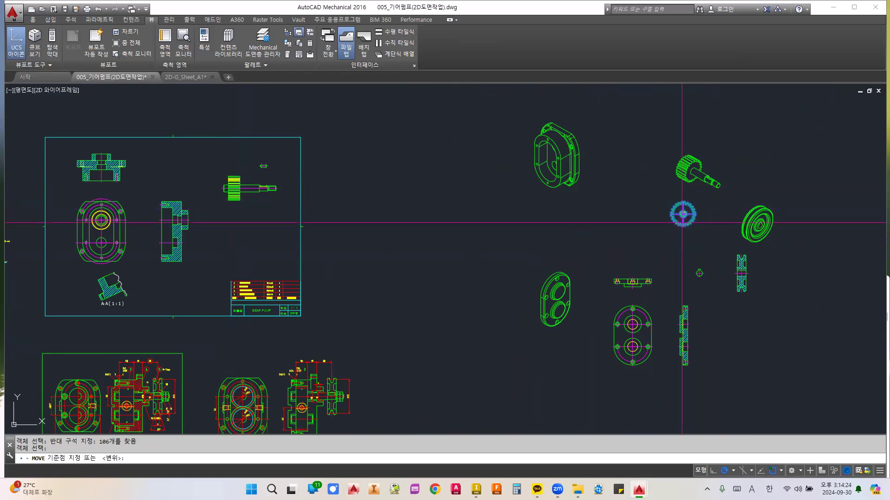
key(space)
click(705, 232)
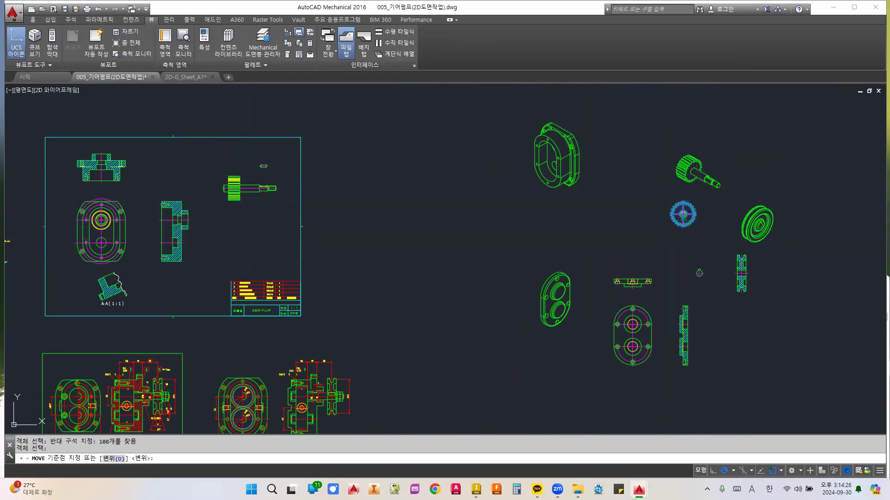
click(683, 214)
scroll(302, 185, up, 8)
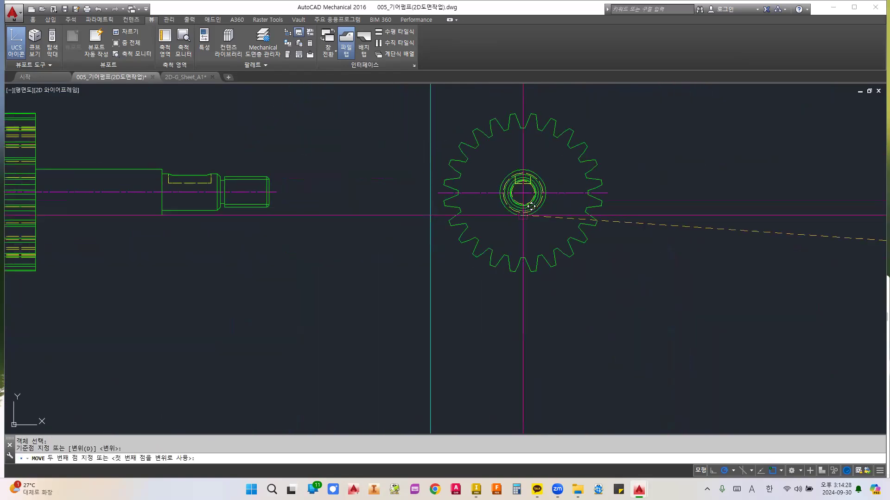
key(Escape)
key(Escape)
text(c)
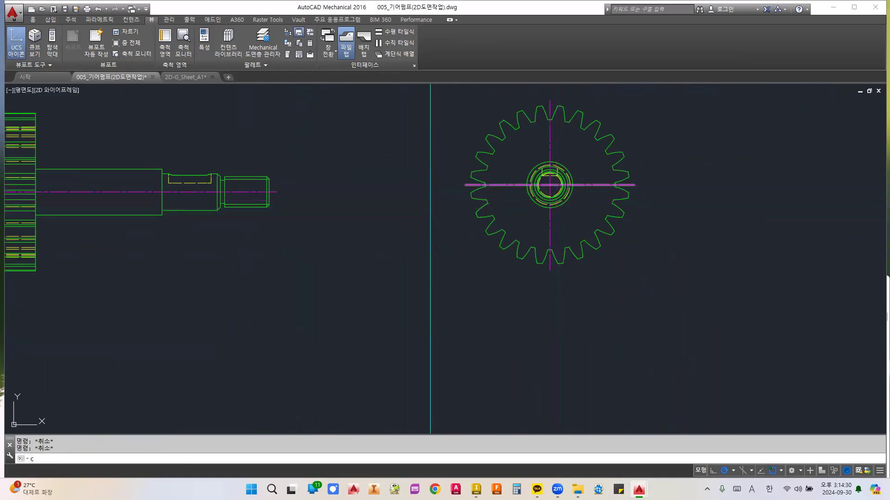
key(BackSpace)
- Examine the tooth profile and hub circles of the gear's end view next to the shaft view
scroll(539, 130, up, 2)
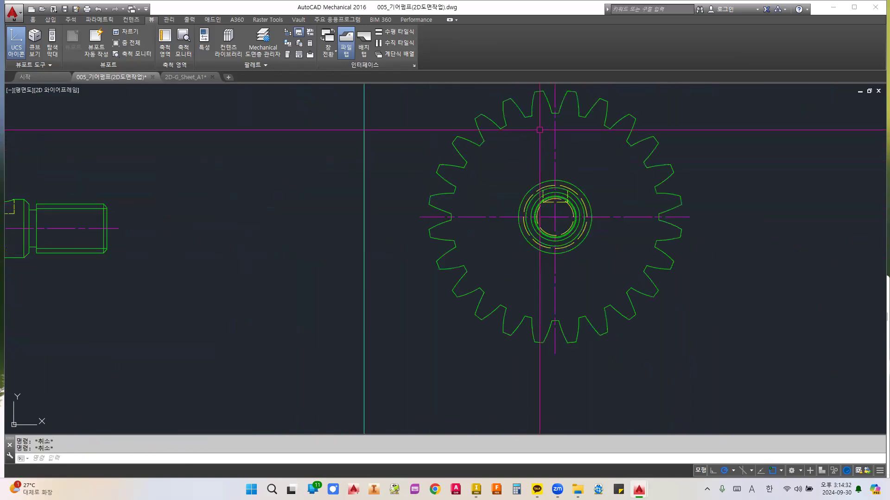
middle_drag(543, 109, 540, 142)
scroll(529, 154, up, 2)
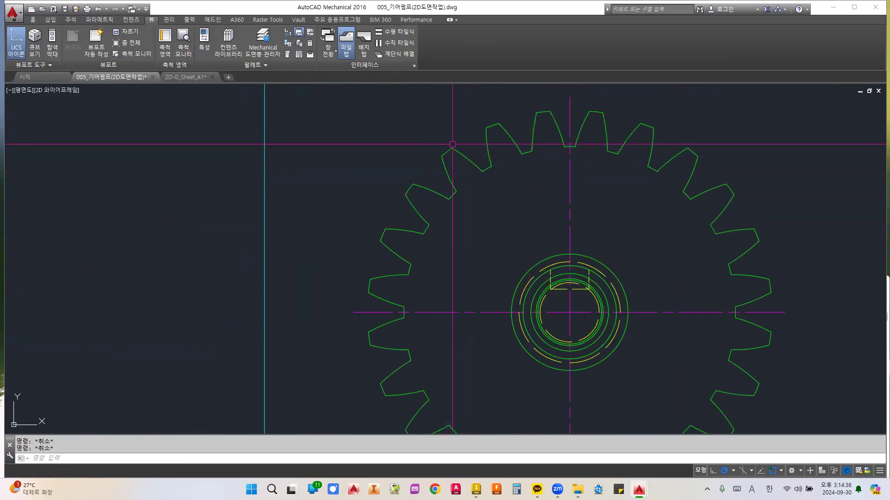
scroll(412, 160, down, 4)
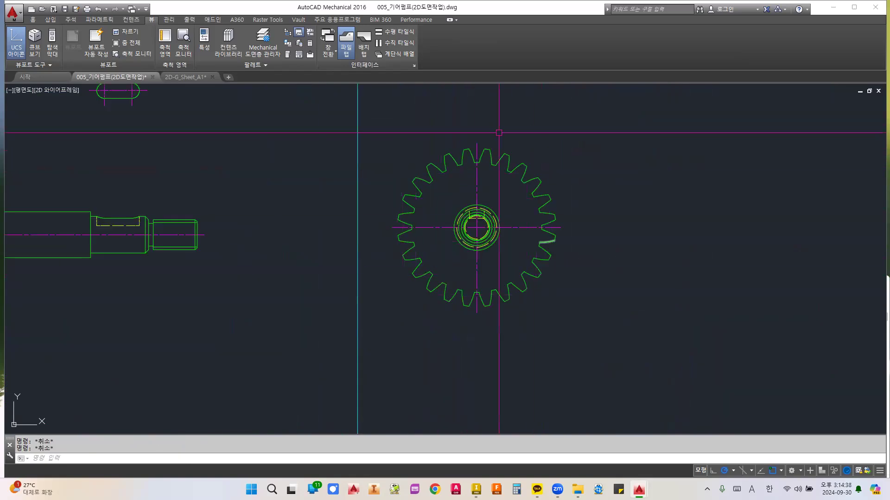
scroll(442, 153, up, 2)
middle_drag(442, 153, 529, 143)
scroll(528, 142, down, 2)
middle_drag(536, 188, 598, 202)
scroll(597, 199, up, 2)
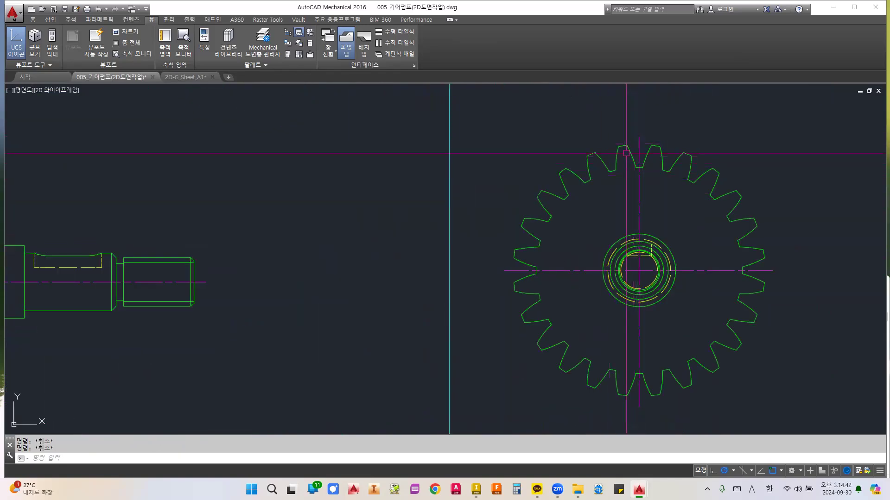
scroll(539, 201, down, 2)
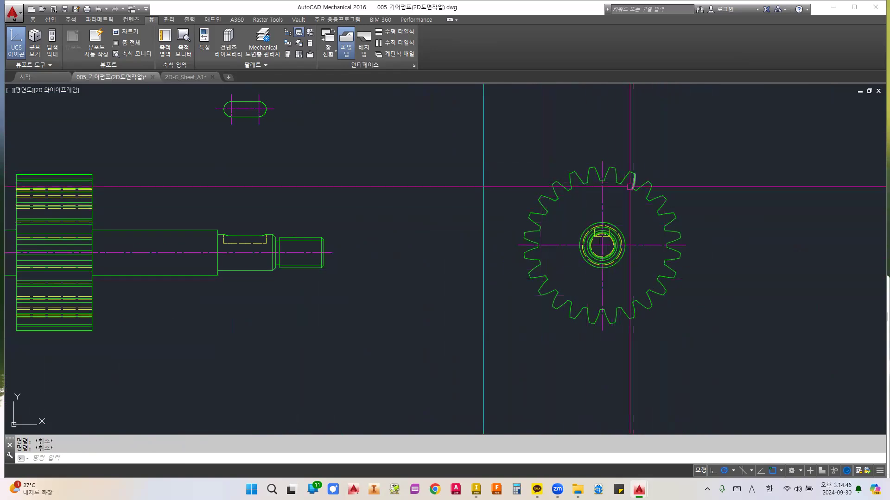
scroll(644, 204, up, 2)
middle_drag(594, 193, 572, 213)
scroll(572, 213, up, 2)
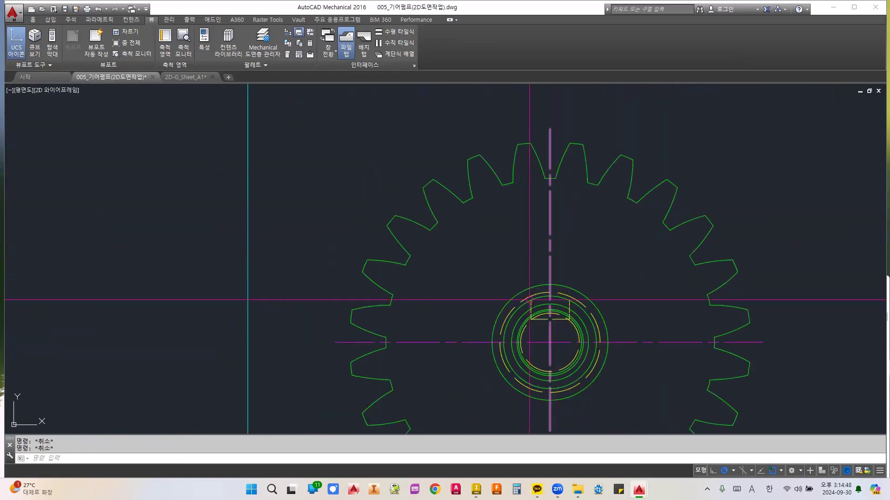
click(545, 179)
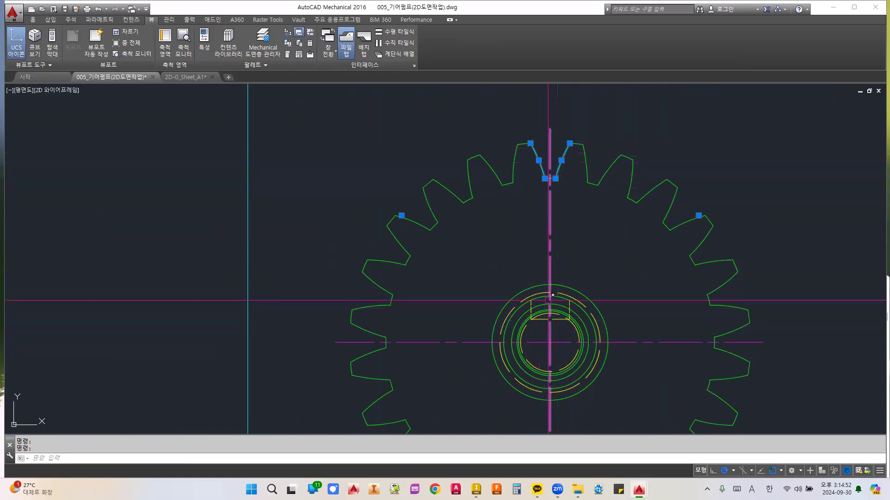
key(Escape)
key(Escape)
click(603, 120)
click(563, 223)
key(Escape)
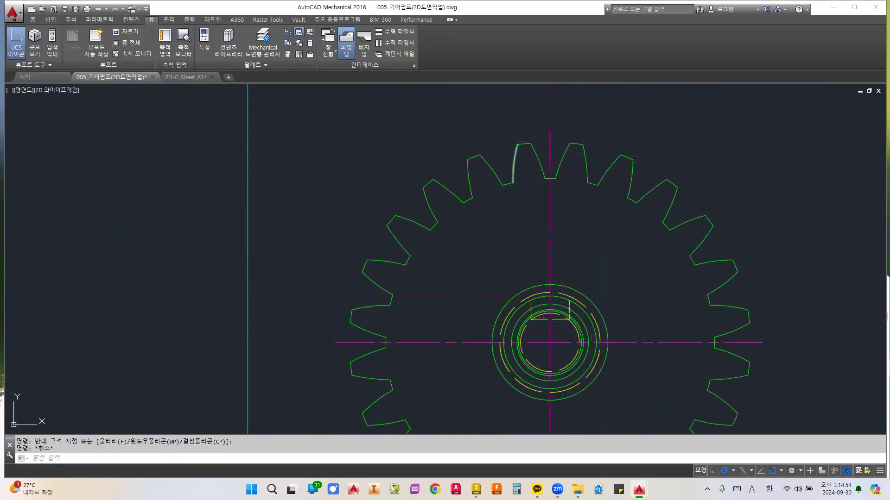
- Try to erase the upper teeth of the gear's end view
click(513, 163)
click(664, 244)
text(E)
key(Return)
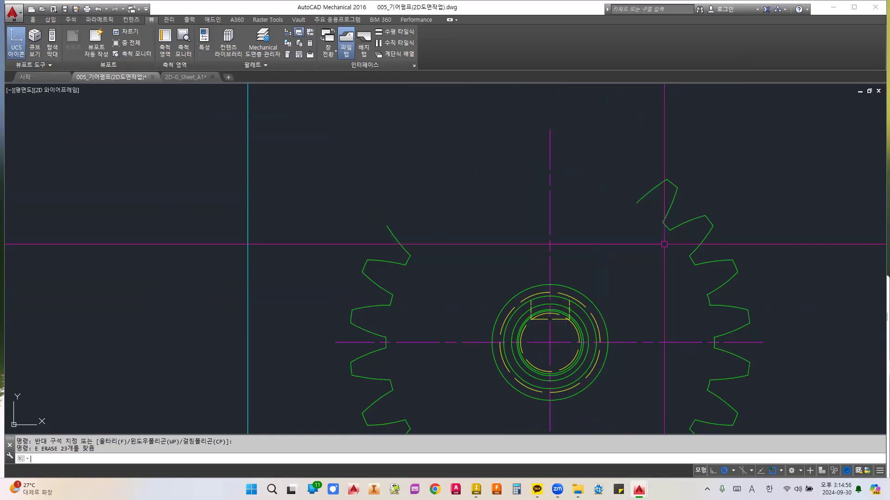
key(Escape)
key(Escape)
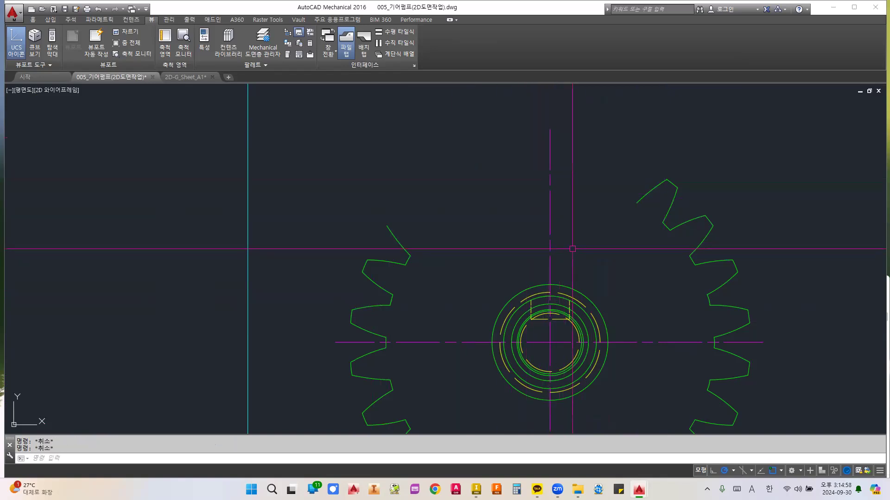
scroll(572, 249, down, 8)
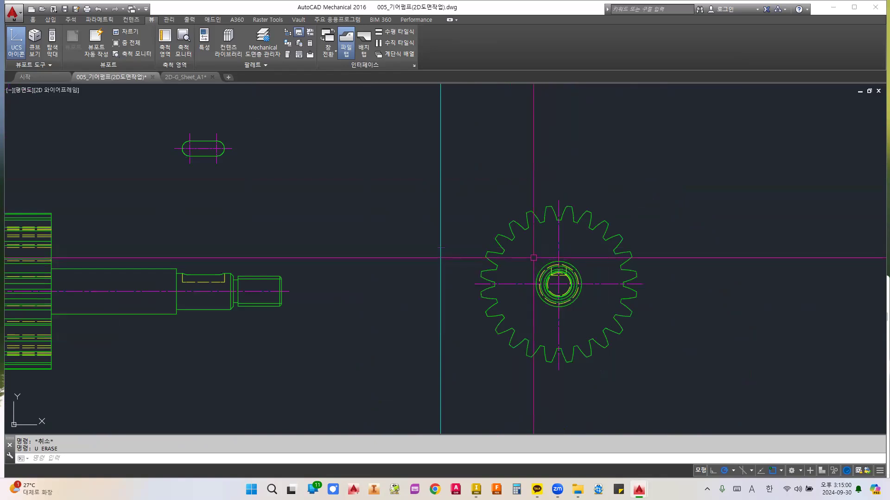
- Examine the gear's end view and tooth profile in relation to the shaft and pump body views
scroll(479, 239, down, 5)
scroll(478, 241, up, 5)
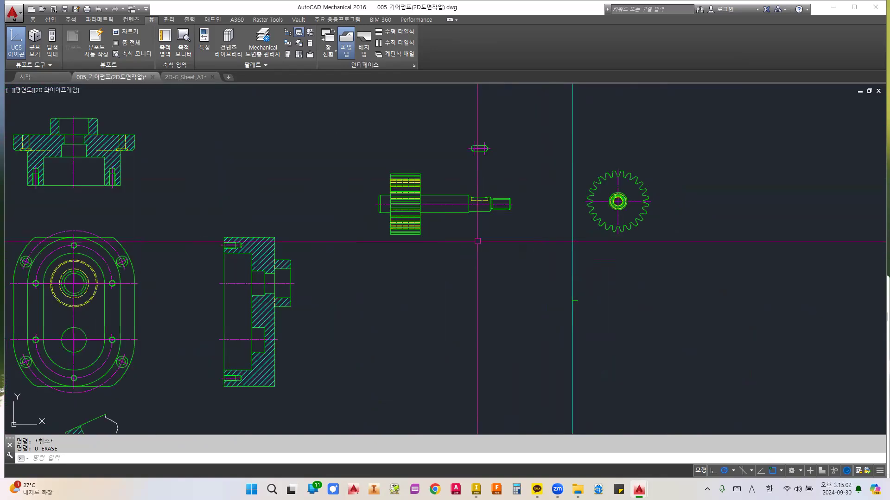
middle_drag(477, 241, 496, 268)
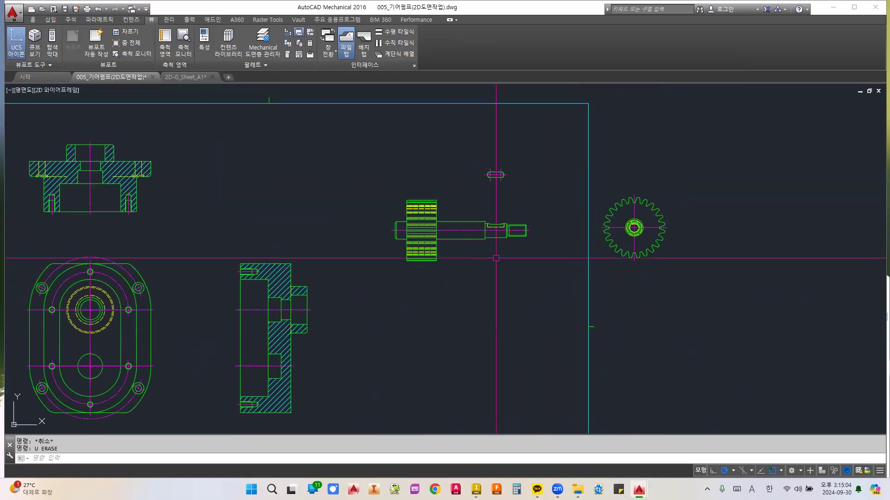
scroll(520, 182, up, 5)
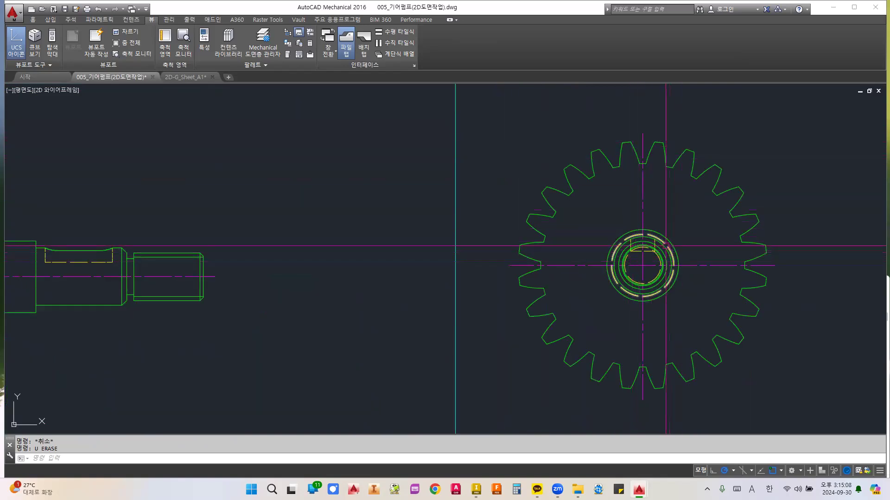
scroll(657, 244, down, 2)
middle_drag(657, 244, 555, 200)
scroll(570, 192, up, 4)
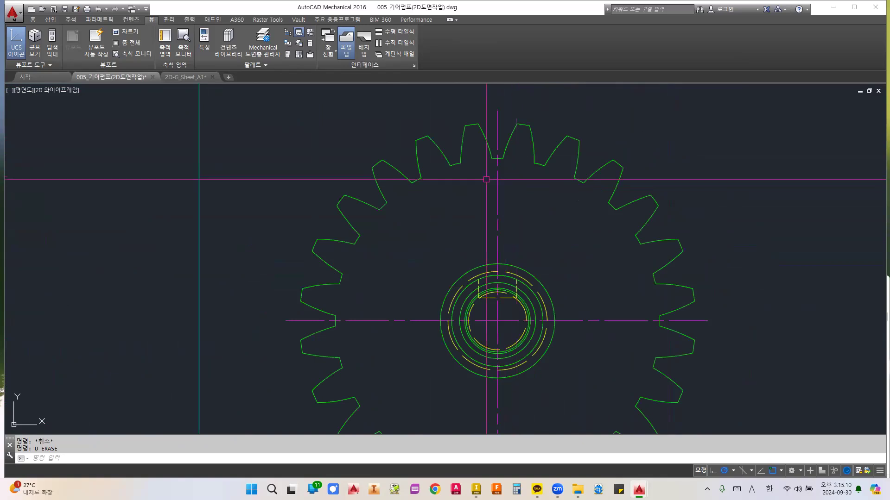
scroll(489, 207, down, 2)
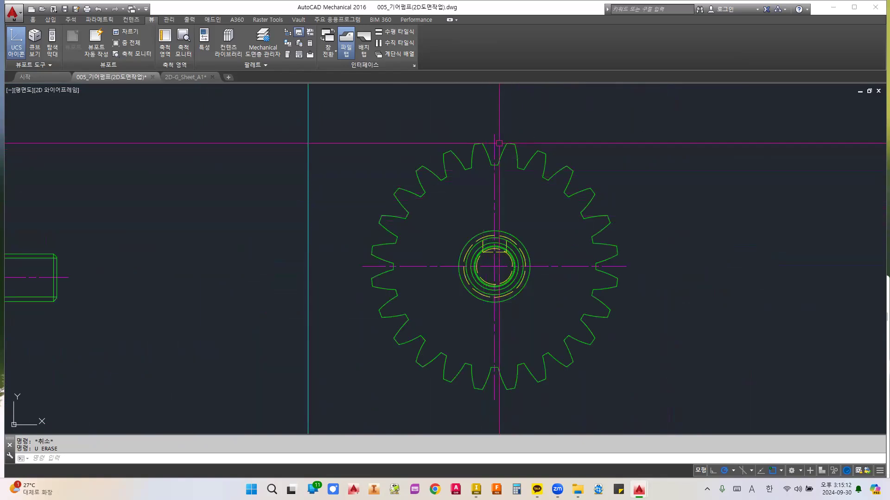
click(416, 123)
click(585, 194)
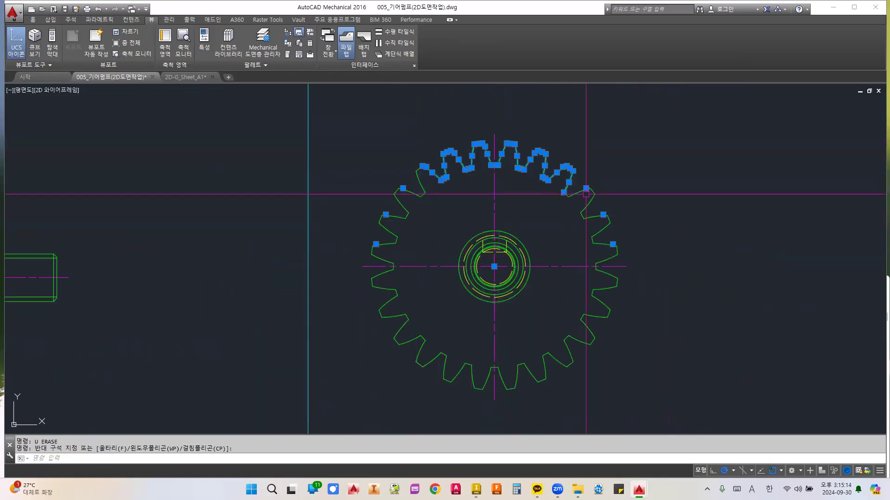
key(Escape)
key(Escape)
- Review the layout of the pump body, shaft and gear views in the drawing frame and the reference drawings around it
scroll(503, 195, down, 6)
scroll(500, 191, up, 4)
middle_drag(500, 191, 606, 199)
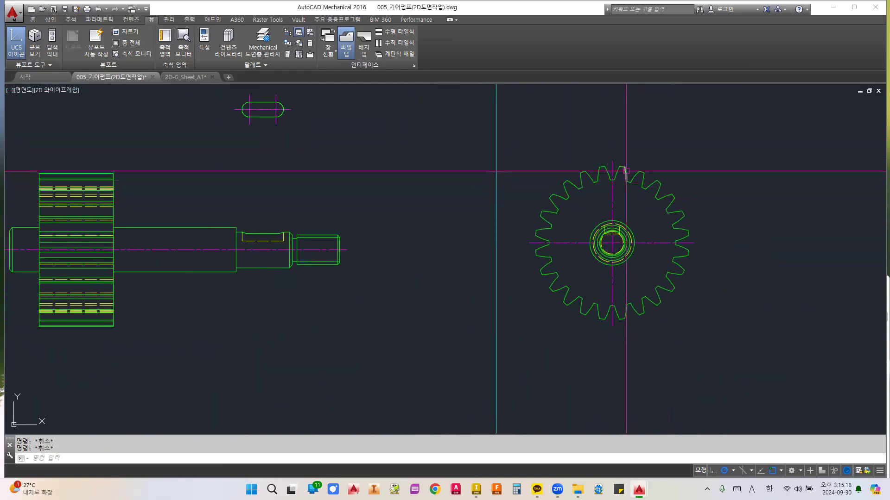
scroll(631, 170, down, 8)
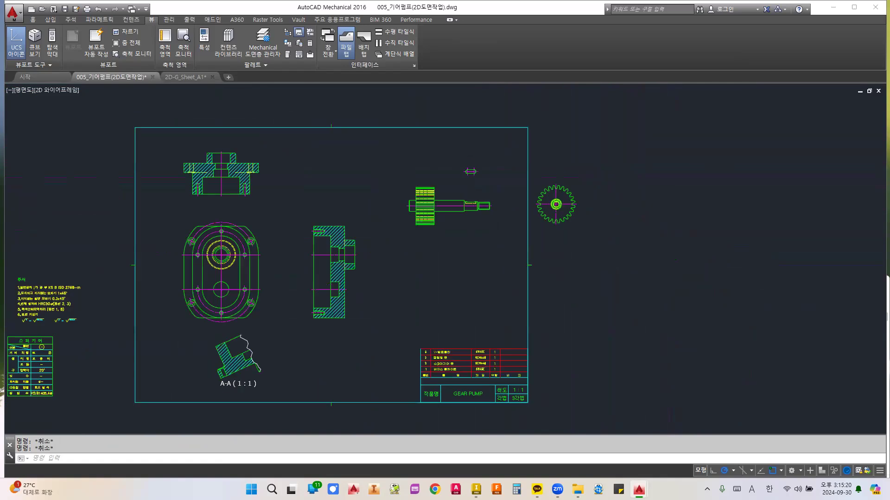
scroll(462, 230, up, 2)
middle_drag(471, 230, 552, 222)
scroll(553, 222, down, 3)
middle_drag(635, 227, 586, 224)
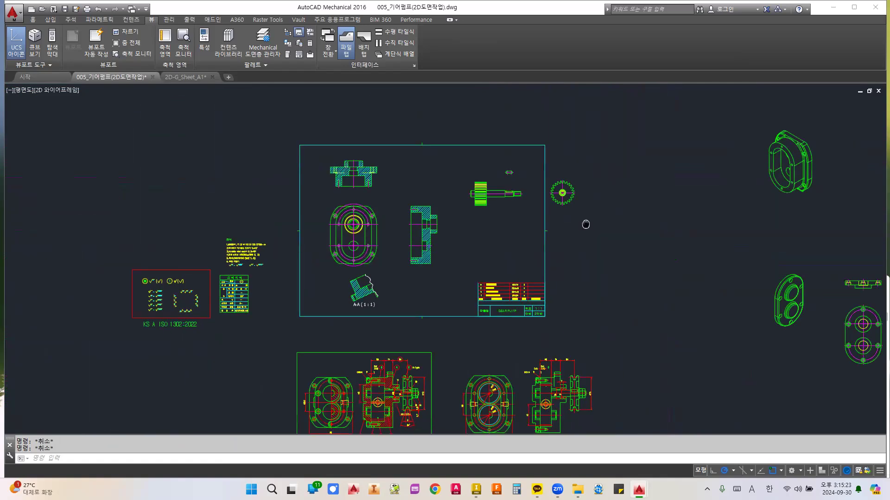
scroll(435, 195, up, 2)
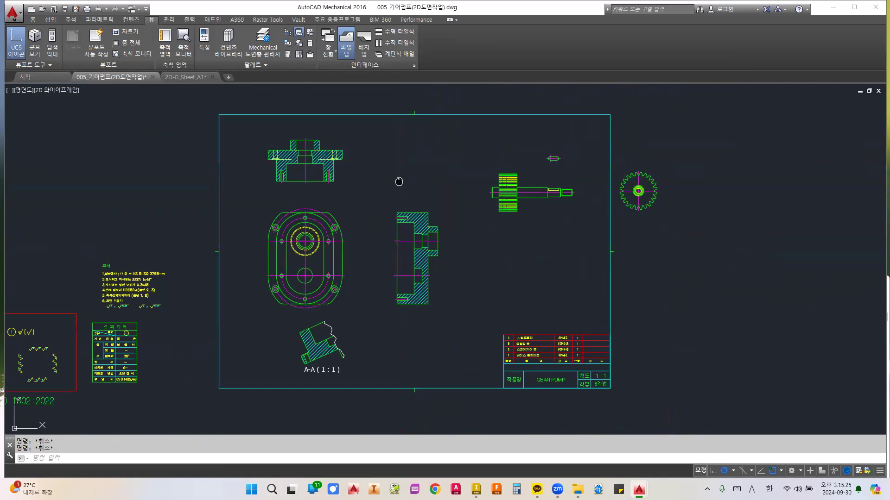
middle_drag(398, 181, 426, 185)
scroll(428, 184, down, 2)
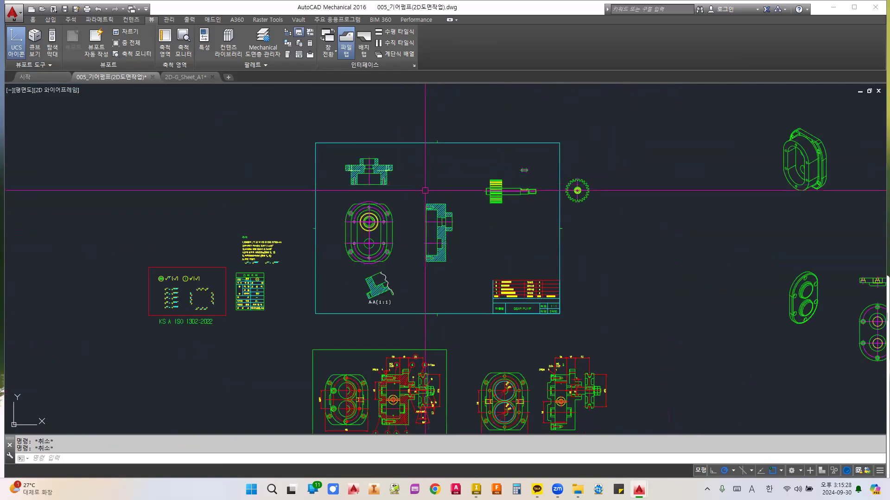
scroll(410, 221, up, 2)
scroll(369, 208, up, 2)
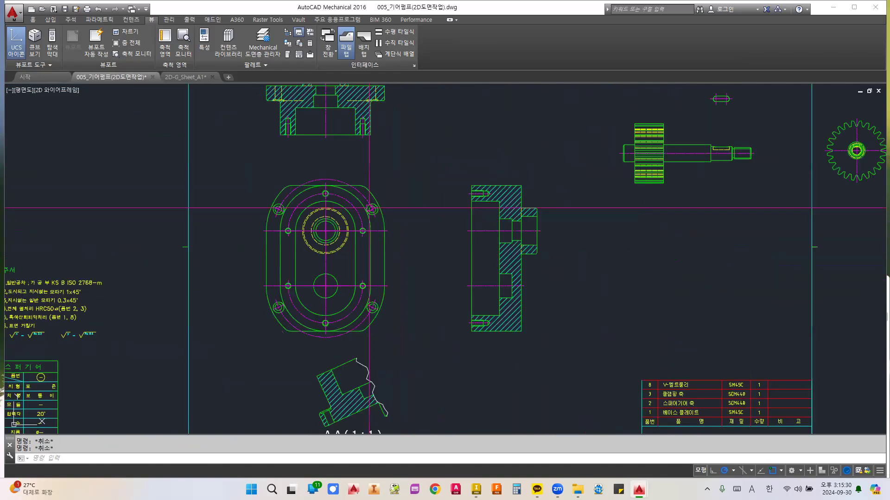
scroll(394, 202, down, 2)
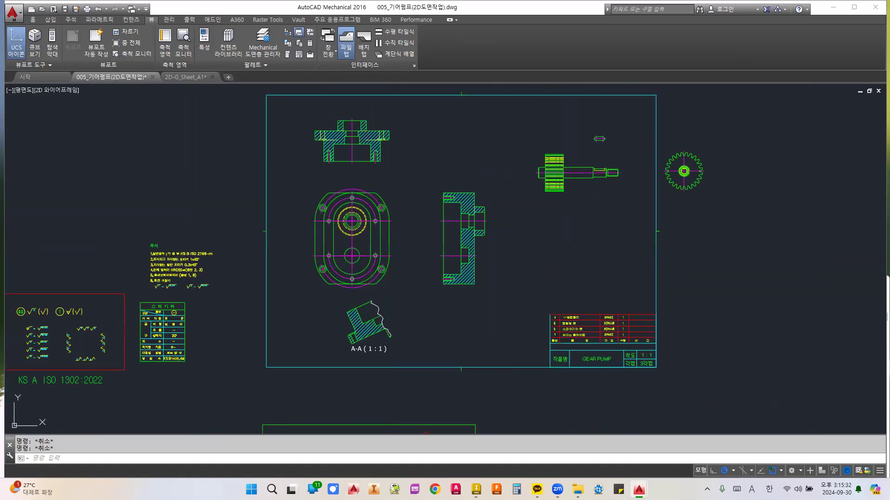
middle_drag(496, 229, 506, 246)
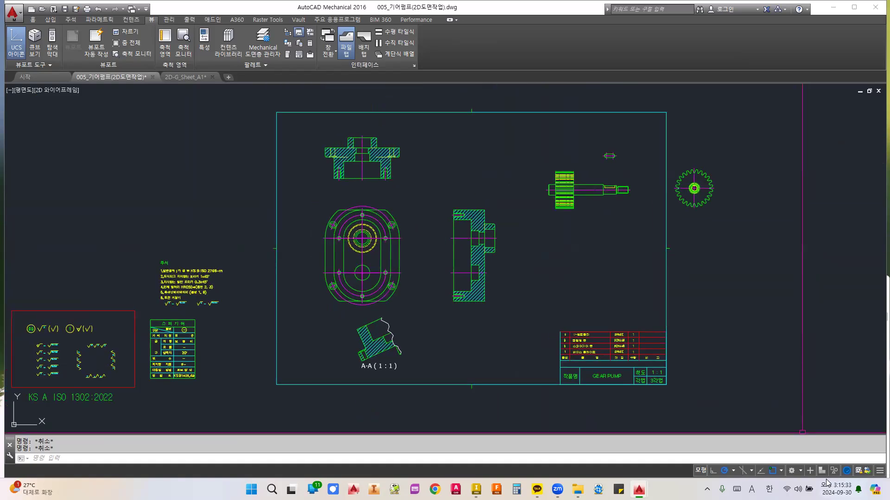